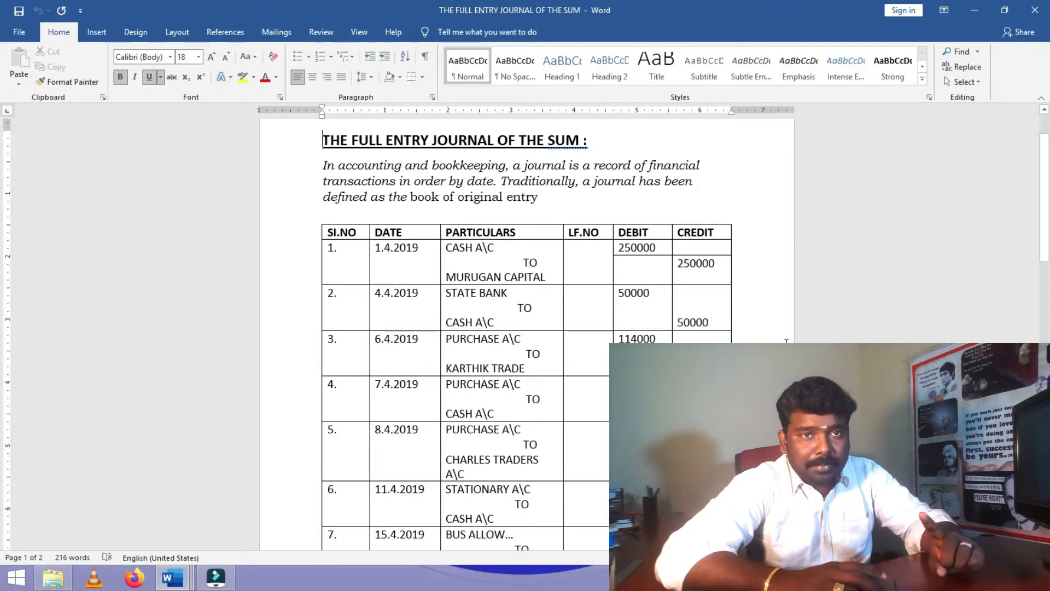
- Scroll the journal table down to entry 19 and back up to the top
scroll(544, 337, down, 15)
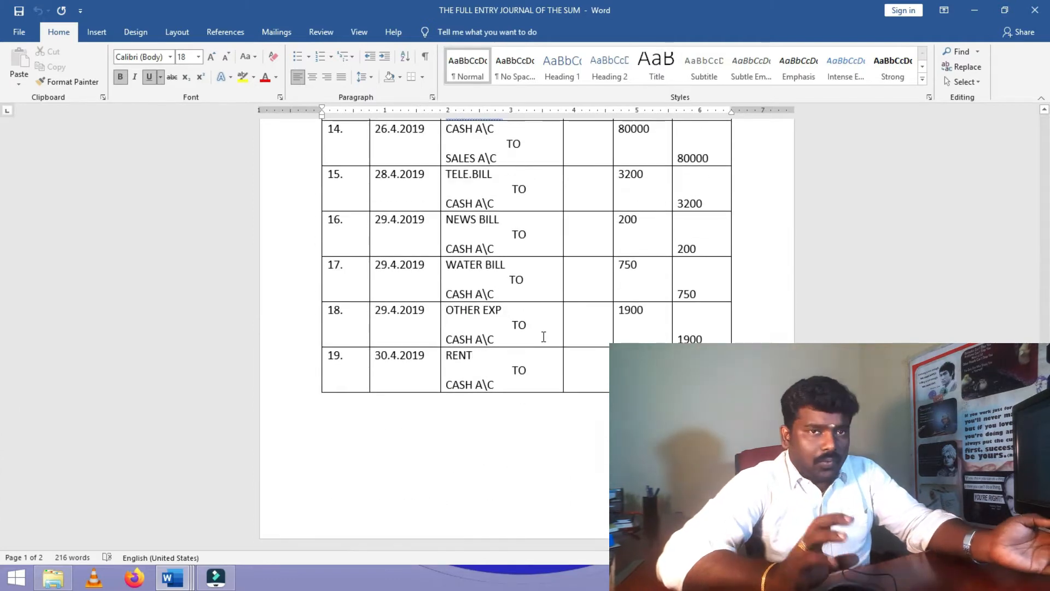
scroll(543, 336, up, 10)
scroll(544, 336, up, 15)
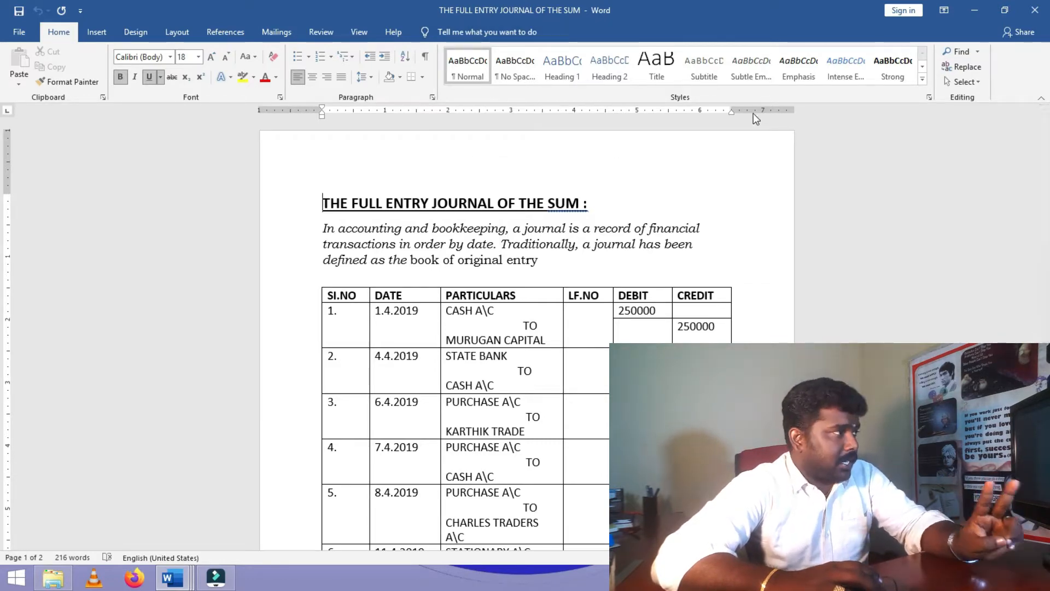
scroll(532, 300, down, 2)
scroll(532, 300, down, 3)
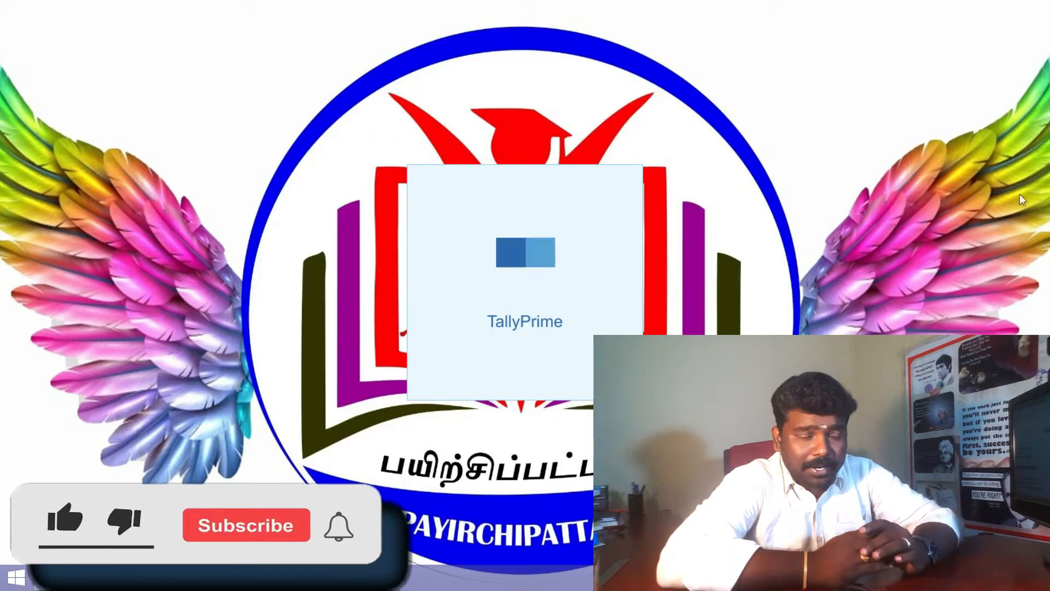
- Switch to the Intro-4 notes, highlight 'Press alt+F1', and scroll to 'creation of ledger'
mouse_move(300, 578)
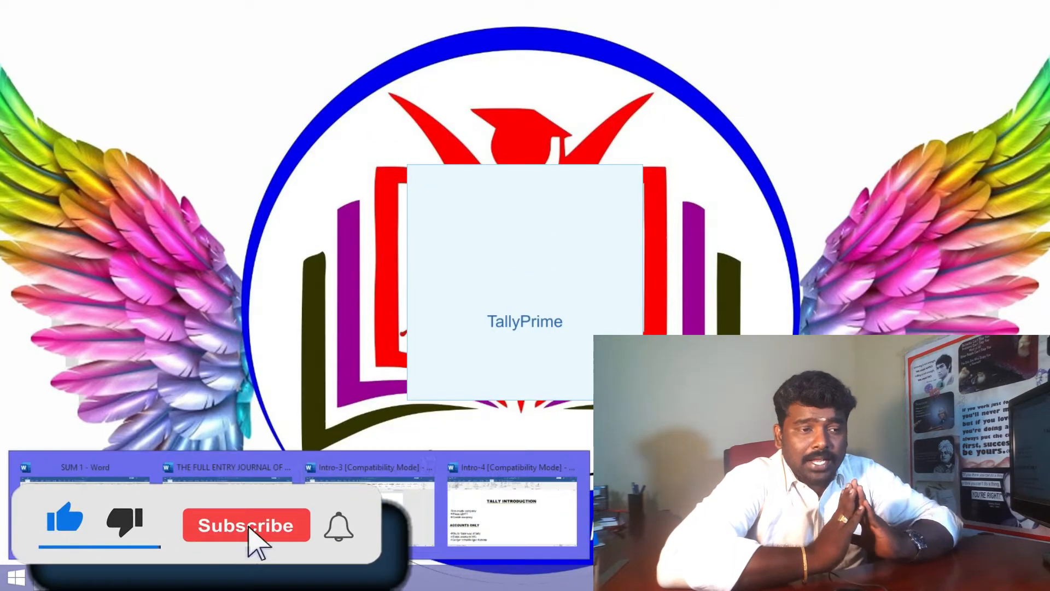
click(474, 503)
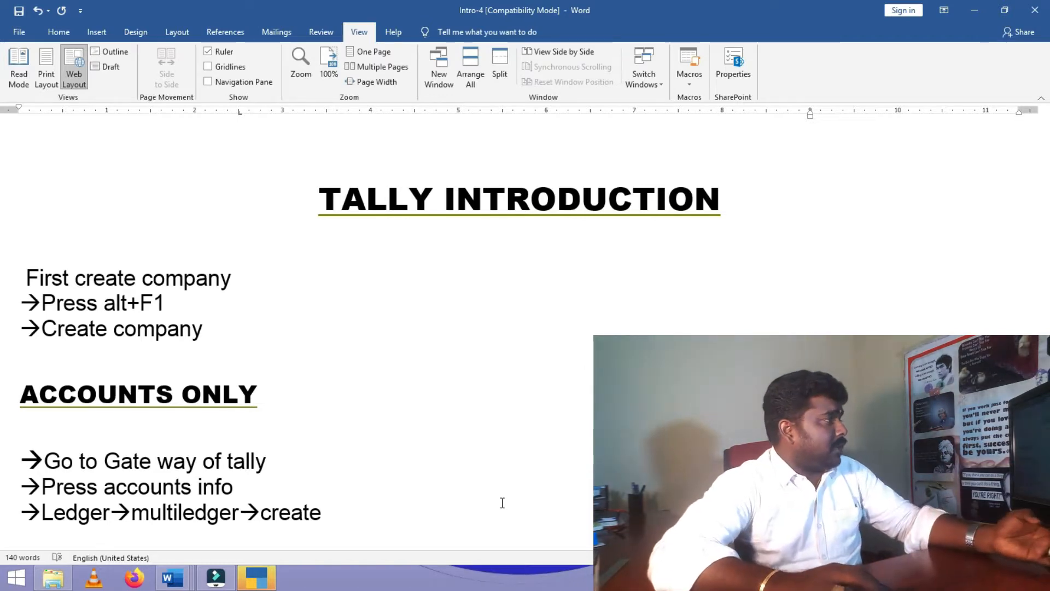
scroll(380, 412, down, 3)
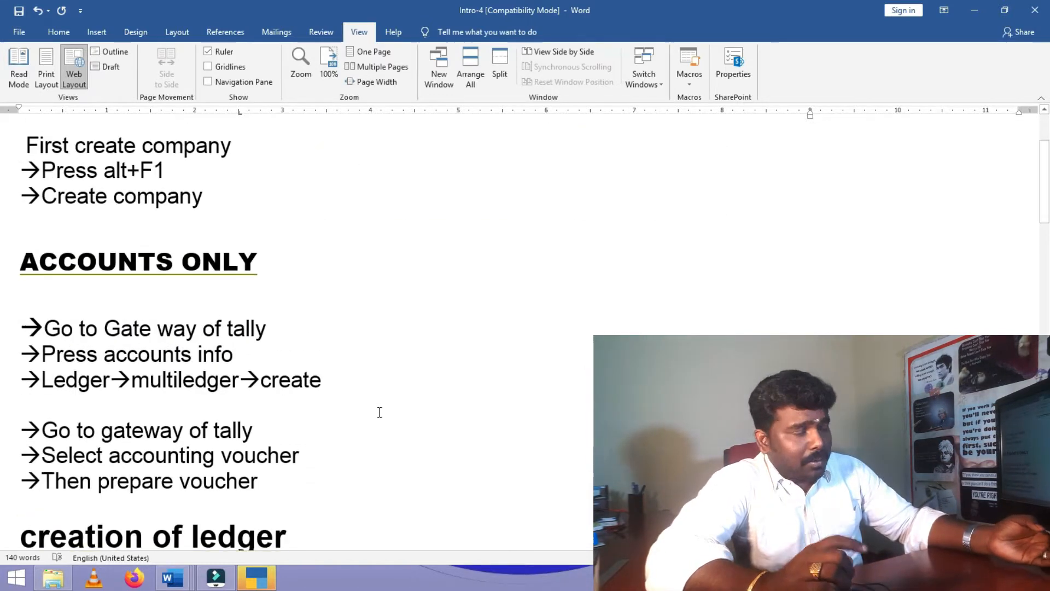
scroll(380, 412, up, 1)
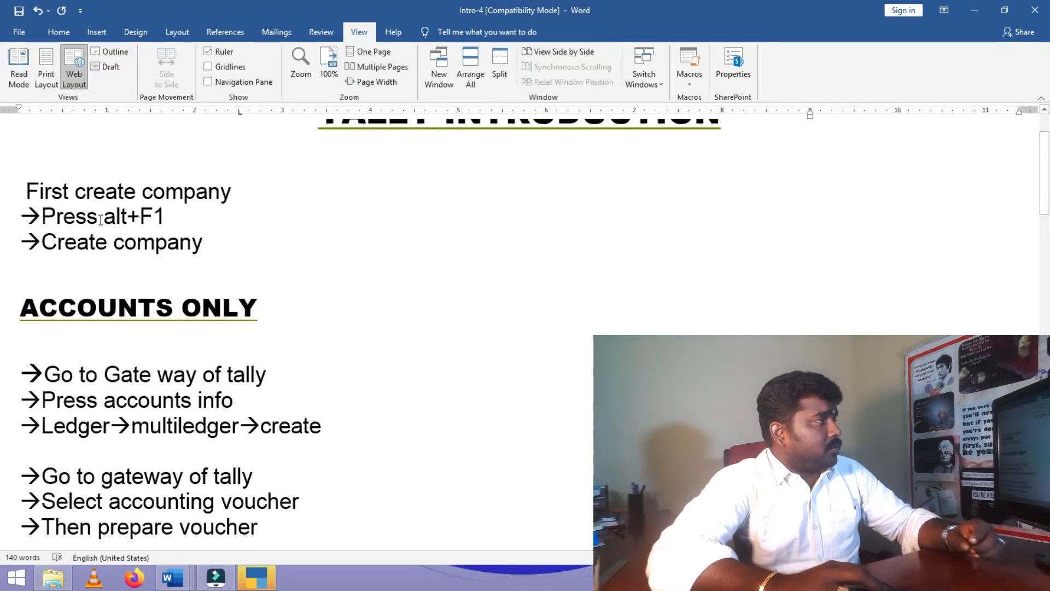
drag(43, 217, 170, 219)
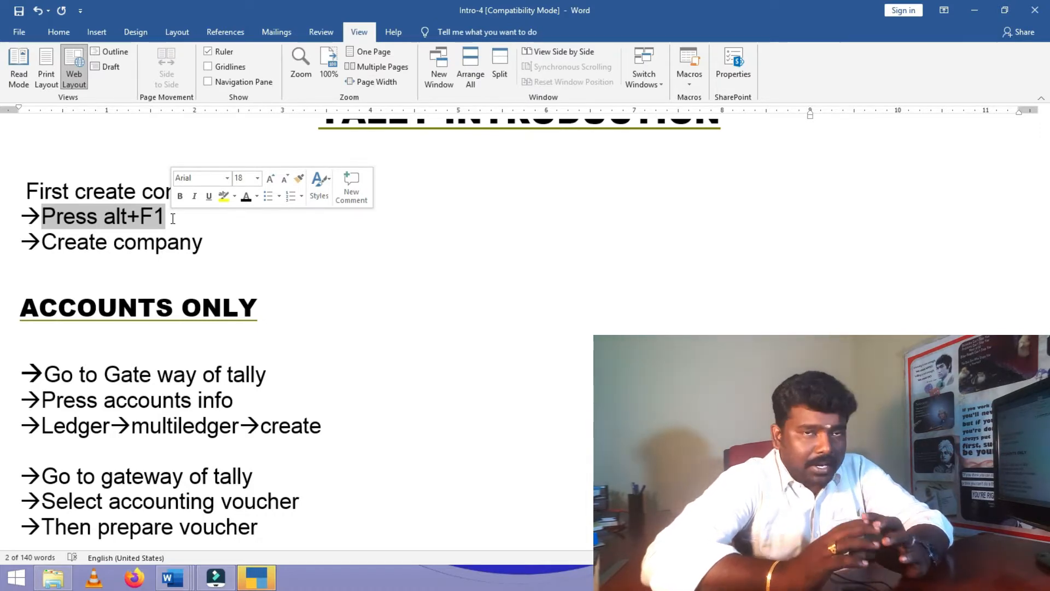
click(209, 249)
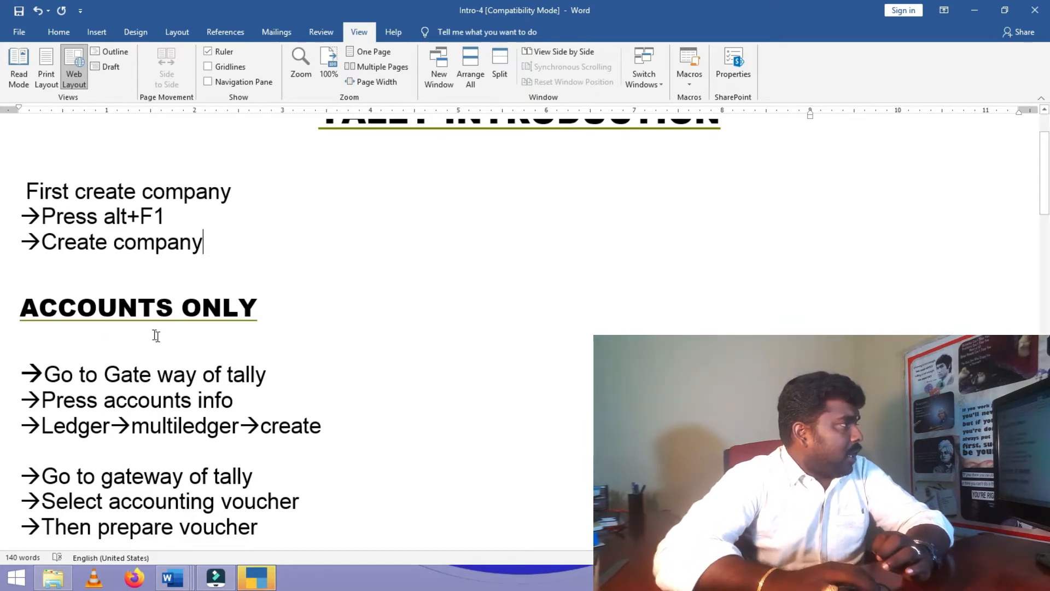
scroll(153, 336, down, 3)
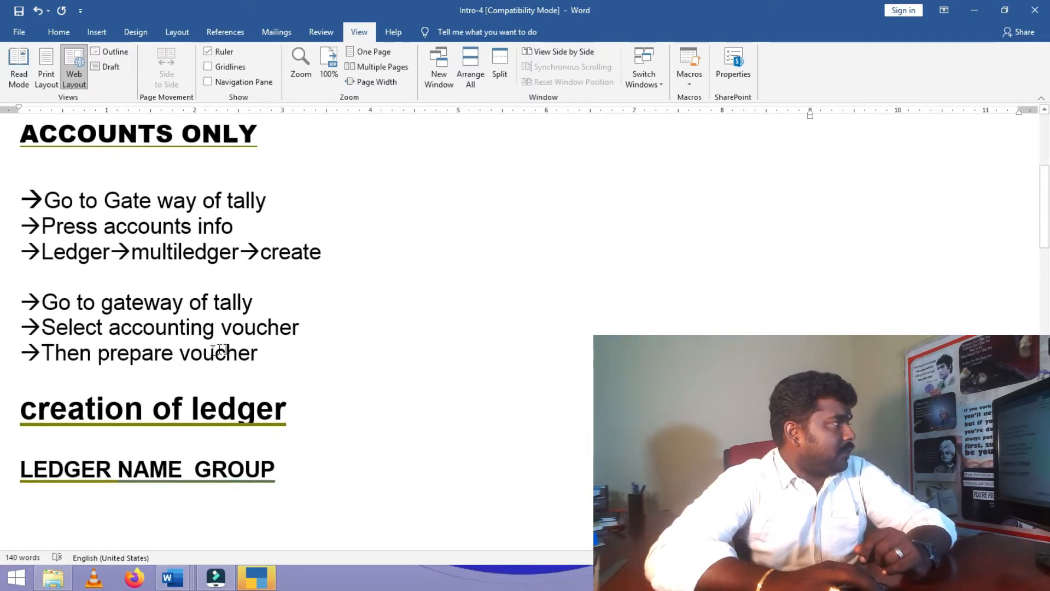
- Highlight 'Go to Gate way of tally' and 'Ledger' in the notes, then minimize Word
scroll(195, 334, down, 1)
drag(44, 158, 342, 156)
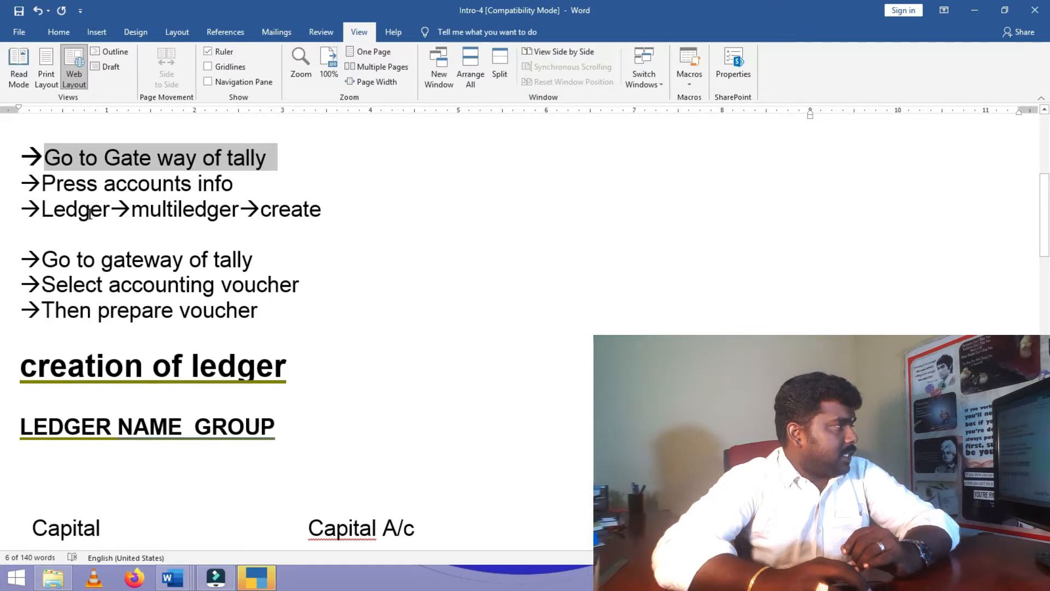
drag(48, 209, 116, 215)
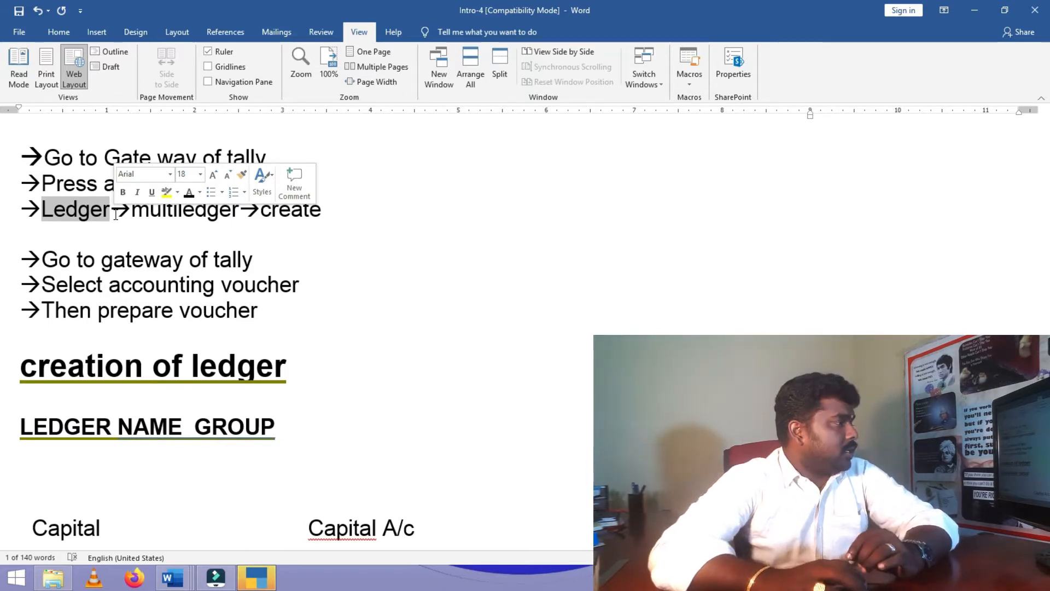
scroll(547, 462, up, 5)
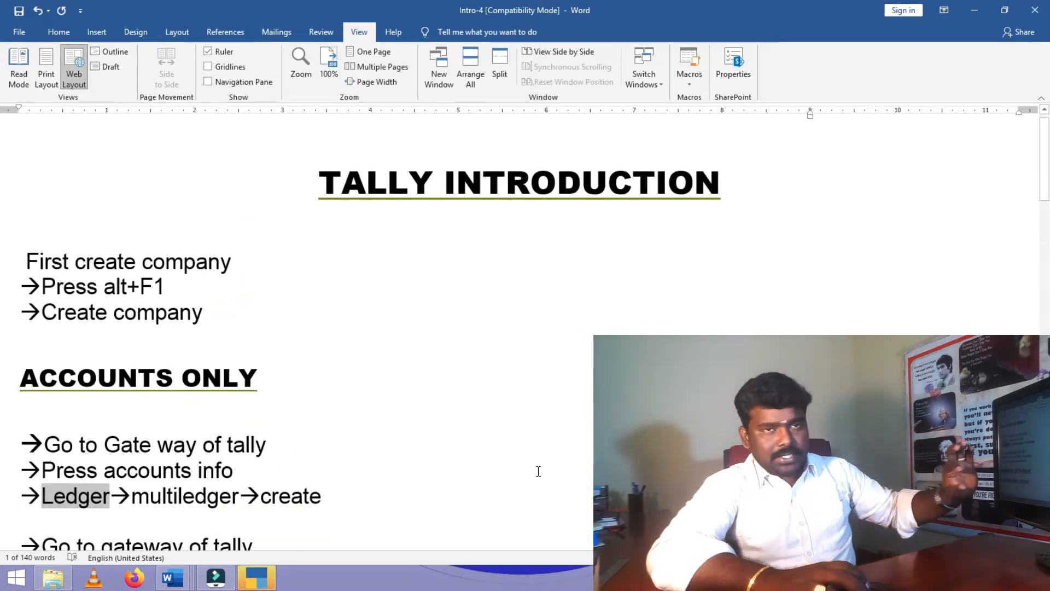
scroll(389, 441, down, 4)
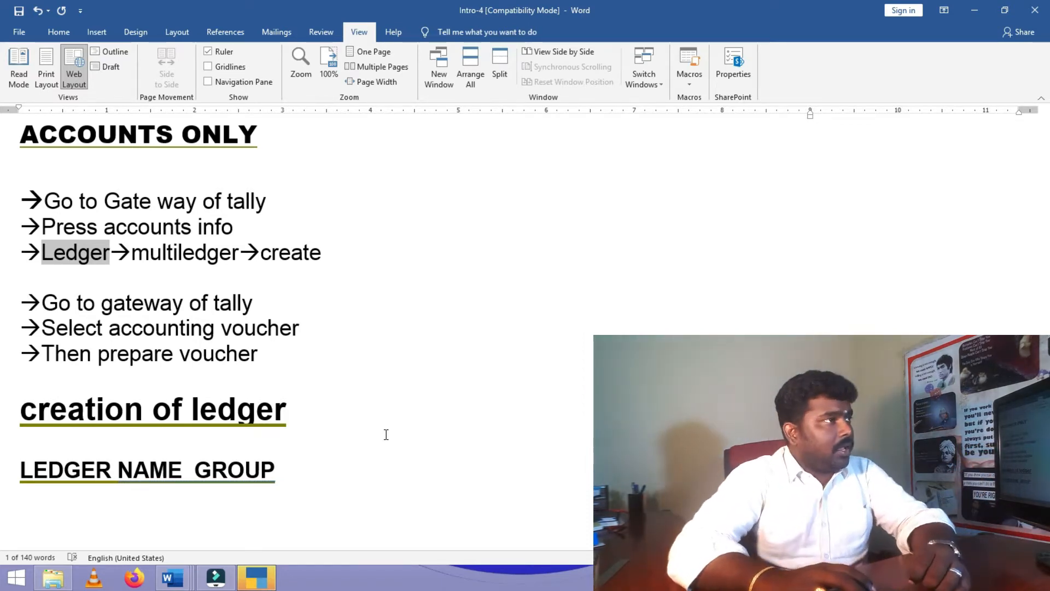
click(977, 9)
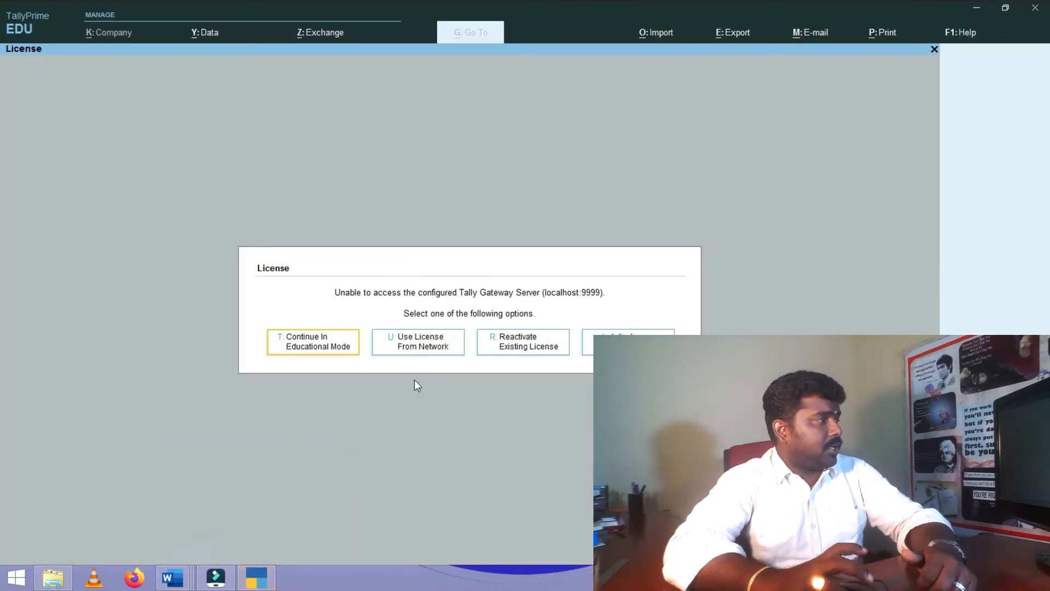
- Continue in educational mode to the Gateway and request shutting Cost Centre Lany Exam
click(330, 343)
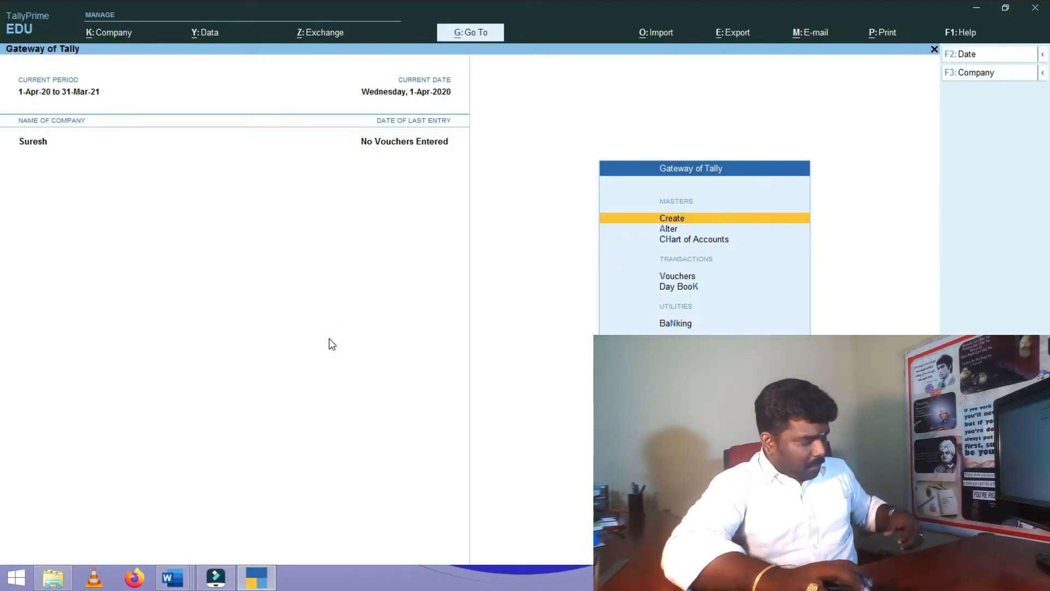
key(Escape)
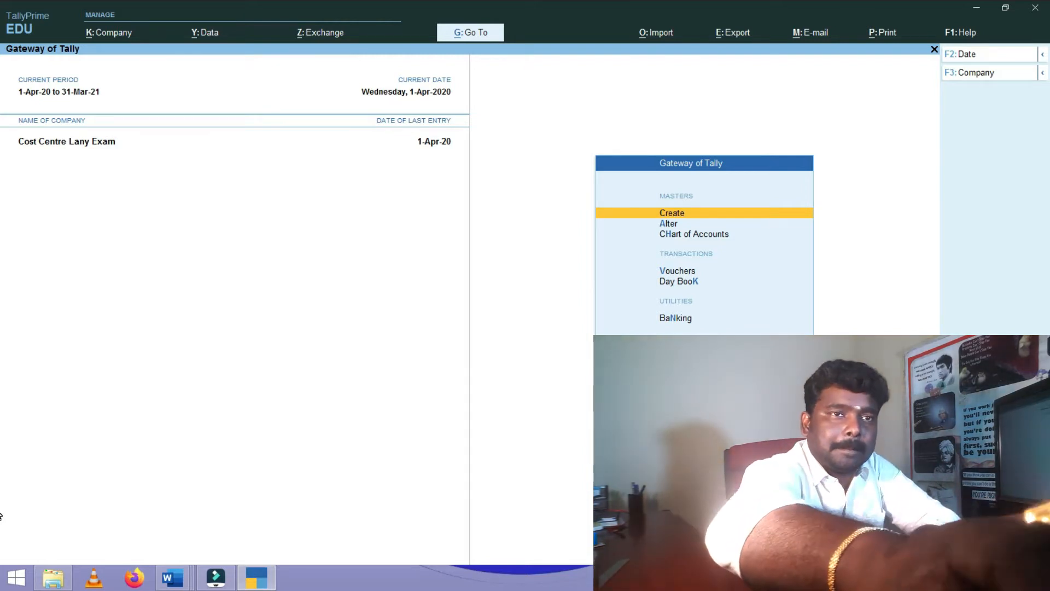
key(alt+F1)
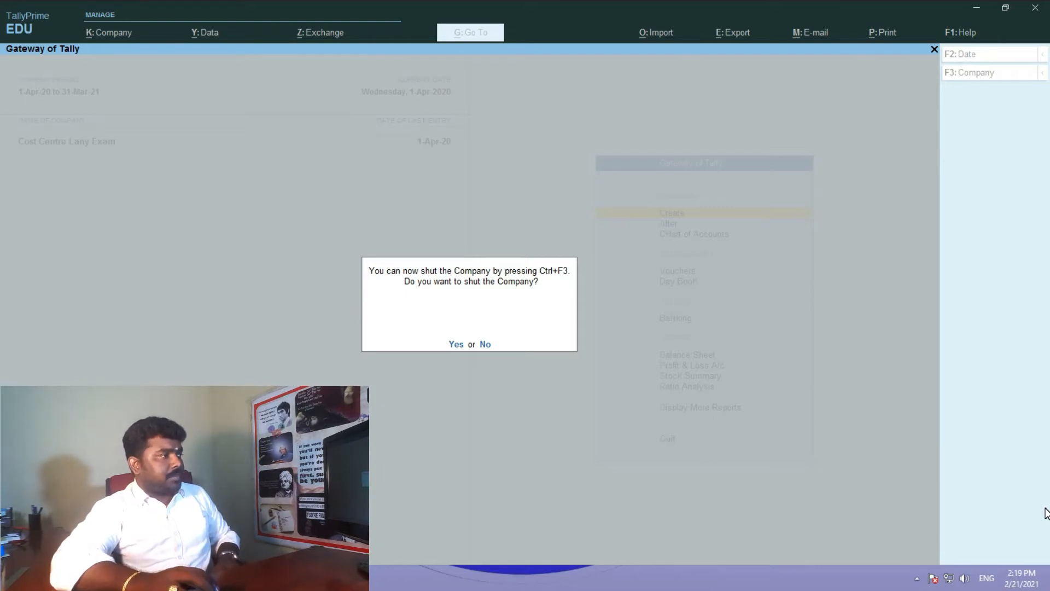
- Shut Cost Centre Lany Exam and open the Create Company form
key(Return)
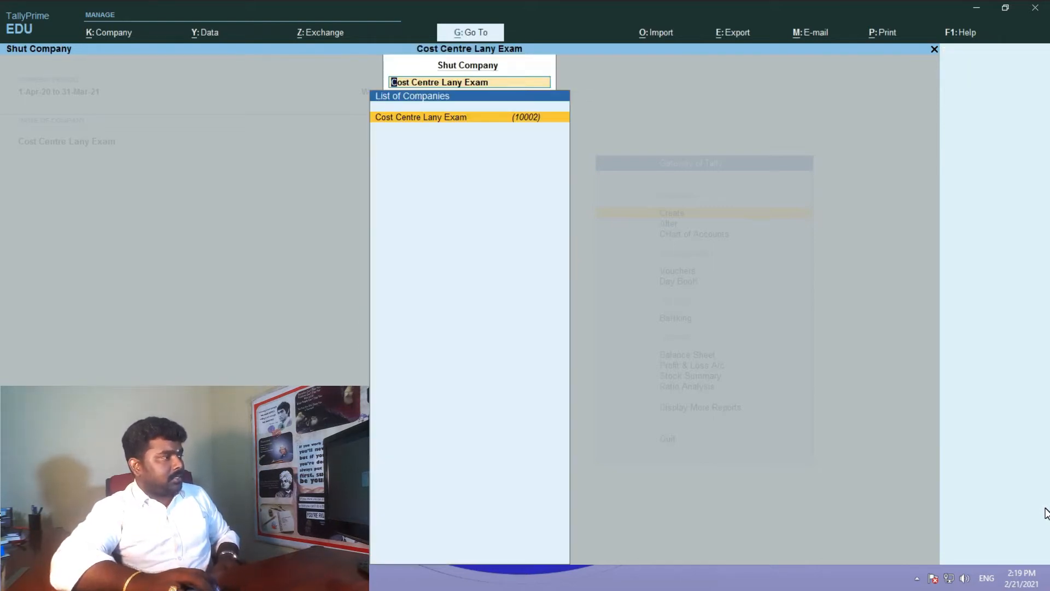
key(Return)
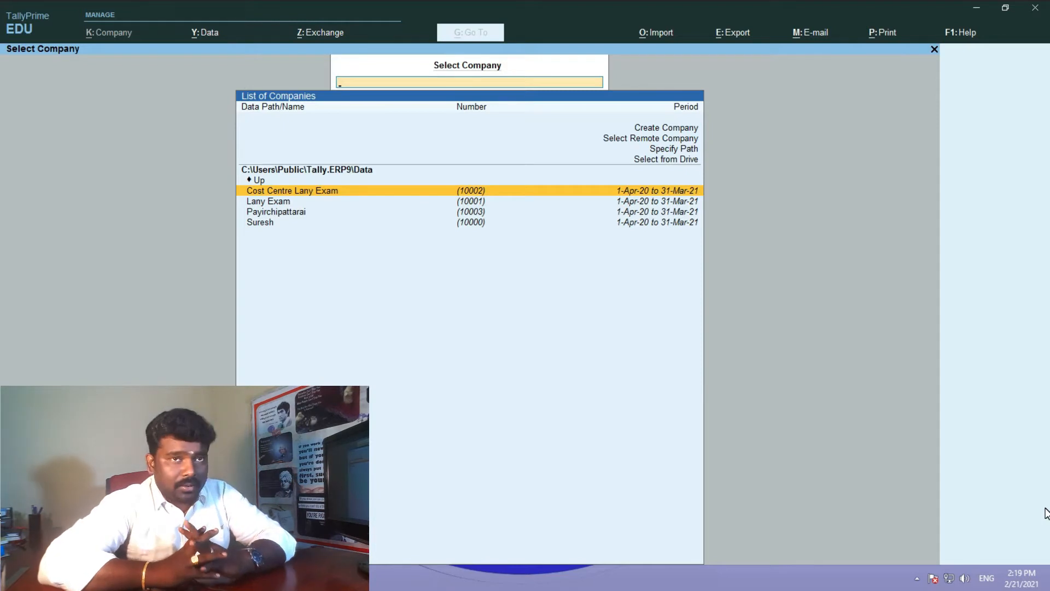
key(Up)
key(Up)
key(Up)
key(Up)
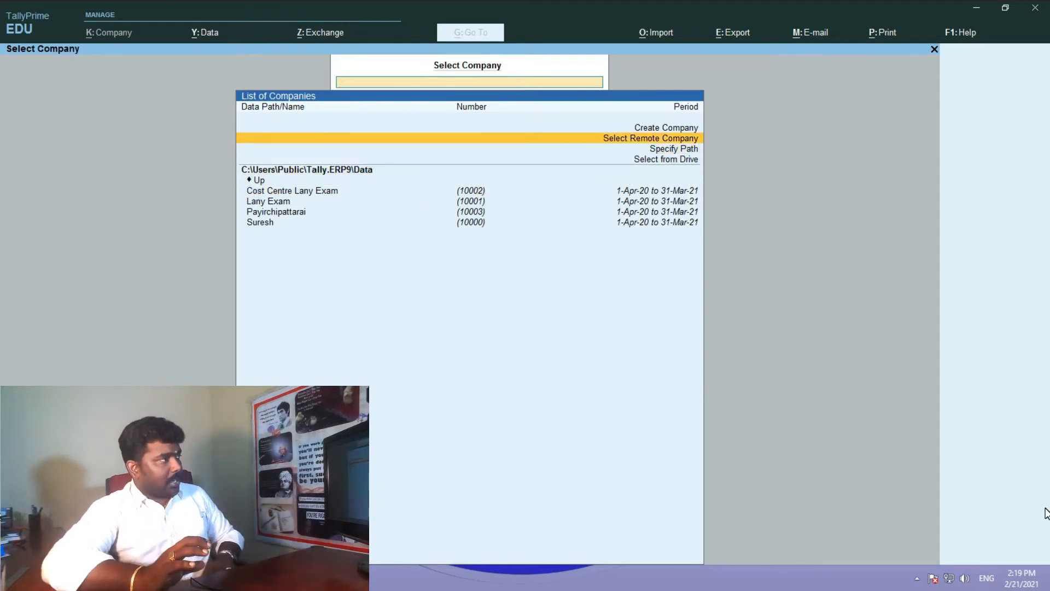
key(Up)
key(Down)
key(Up)
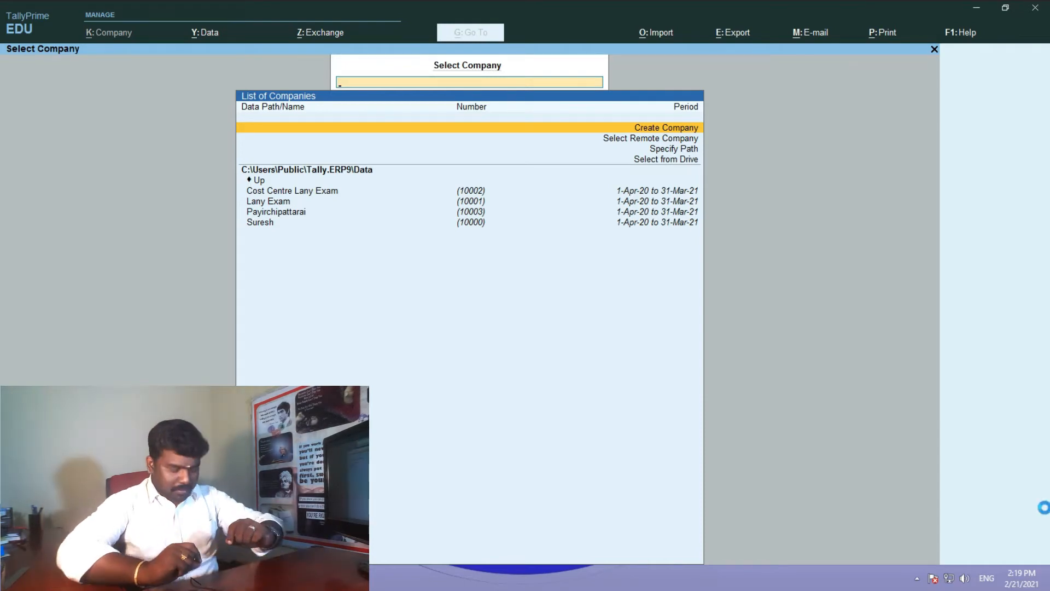
key(Return)
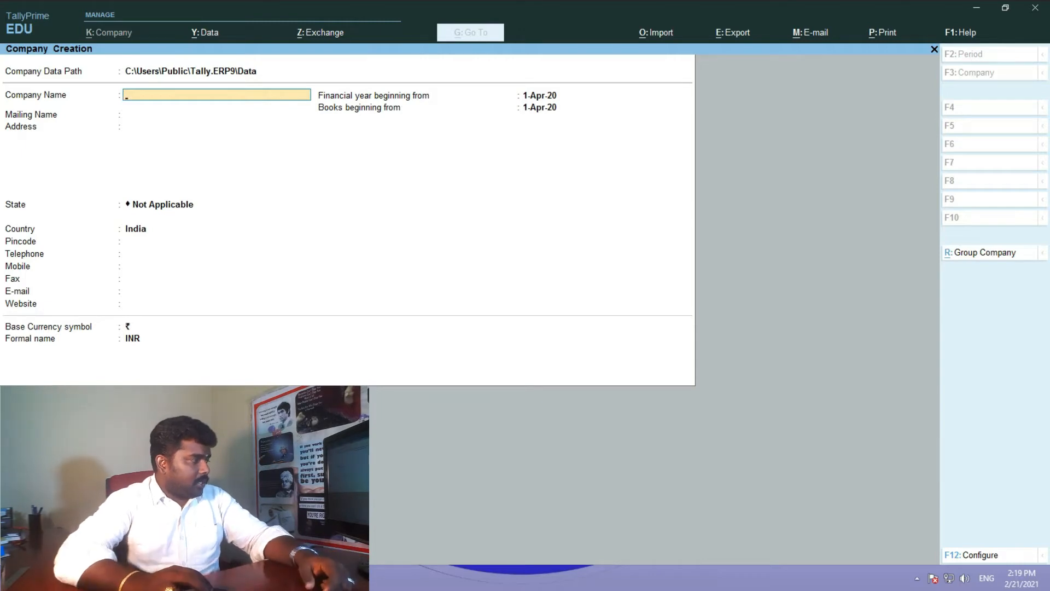
- Check the full entry journal, then name the new company MURUGAN
click(298, 578)
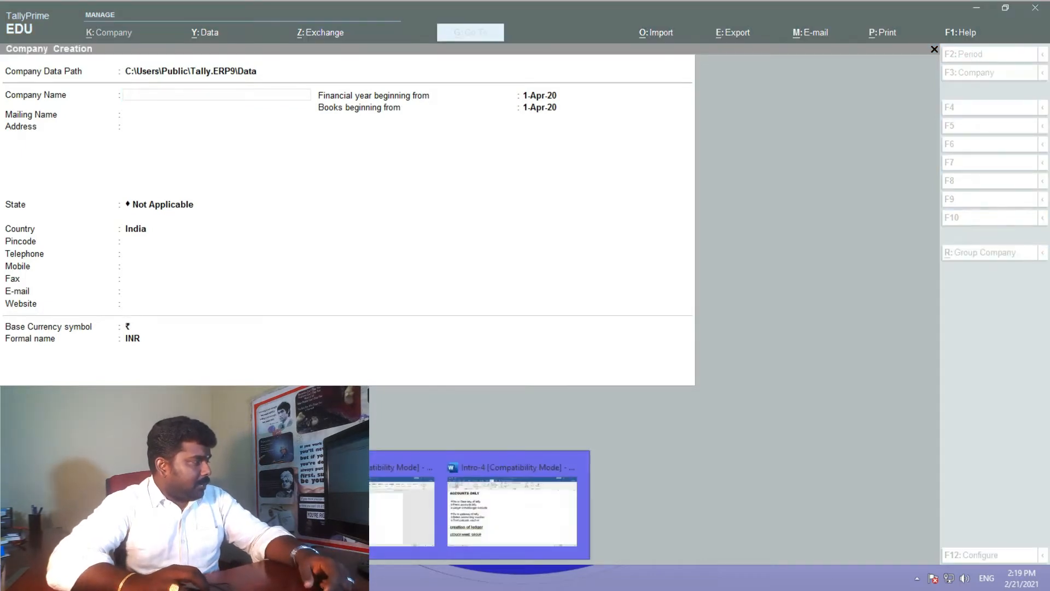
click(228, 512)
scroll(584, 337, up, 2)
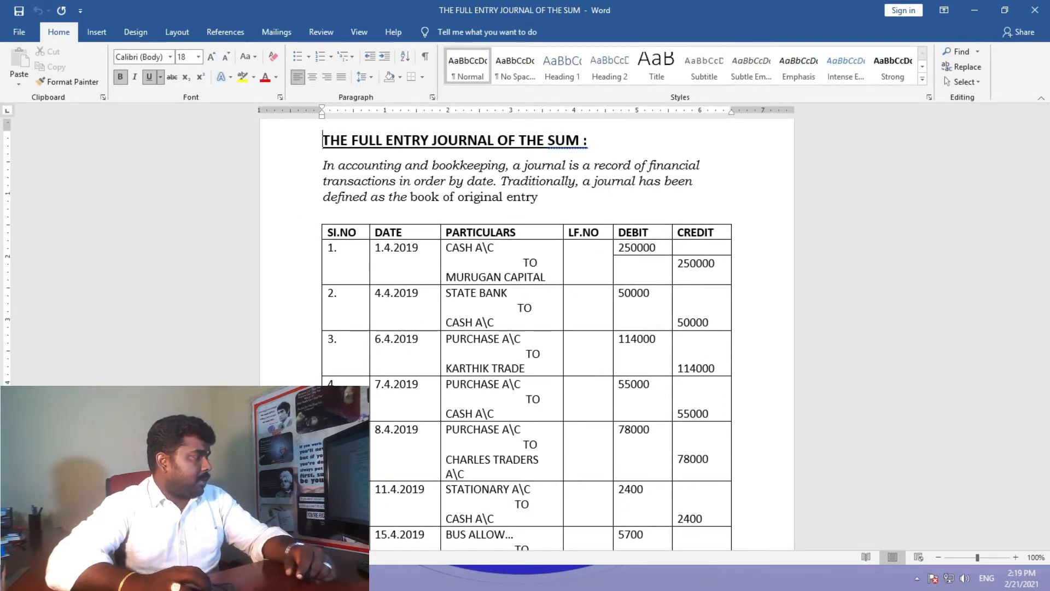
click(329, 577)
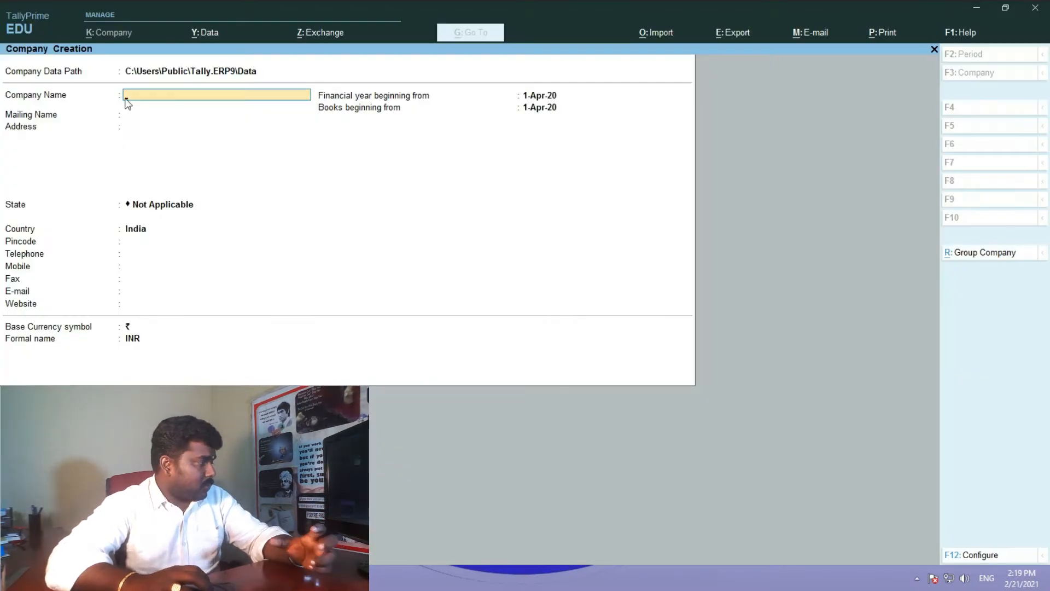
key(Return)
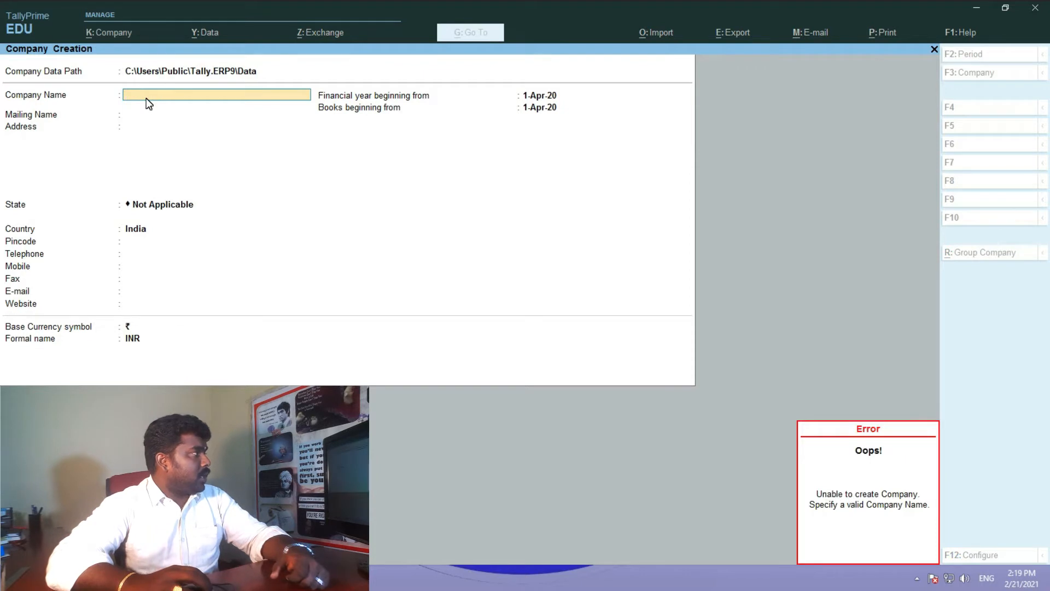
text(MUR)
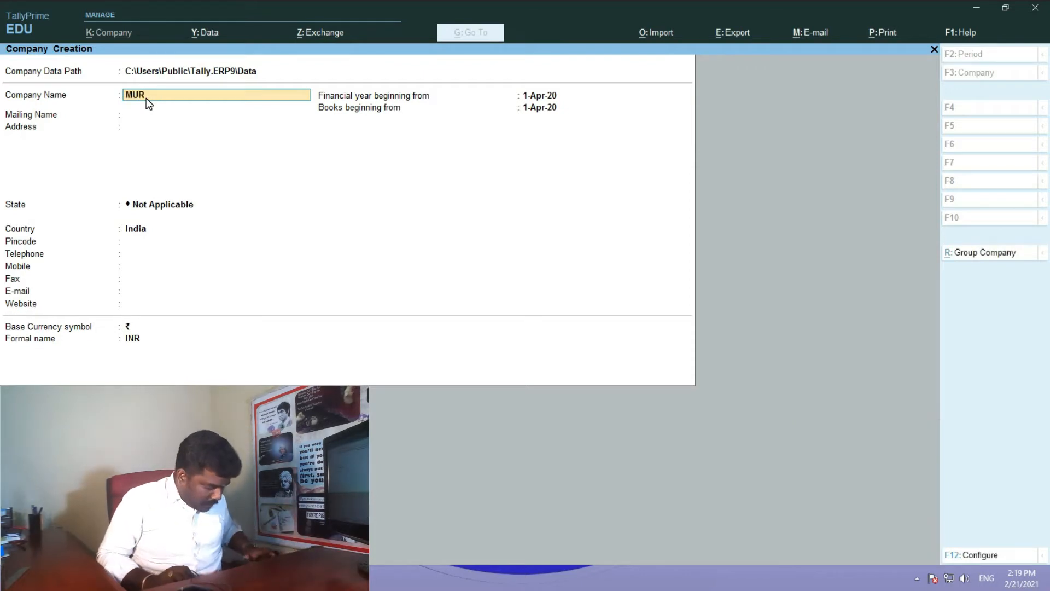
key(Return)
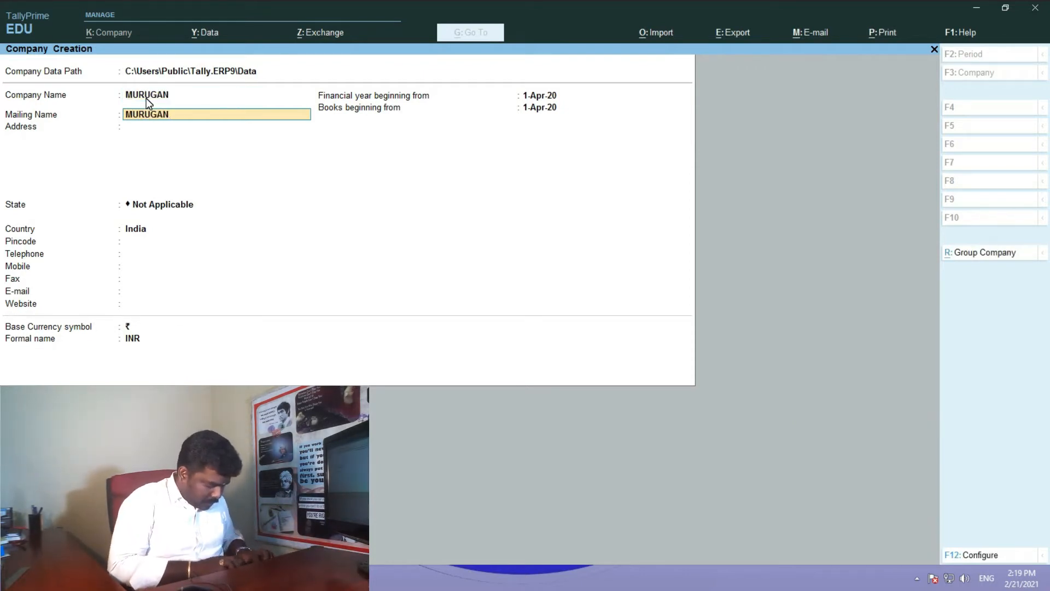
- Enter the company address and choose Tamil Nadu as the state
key(Return)
text(MADURAI)
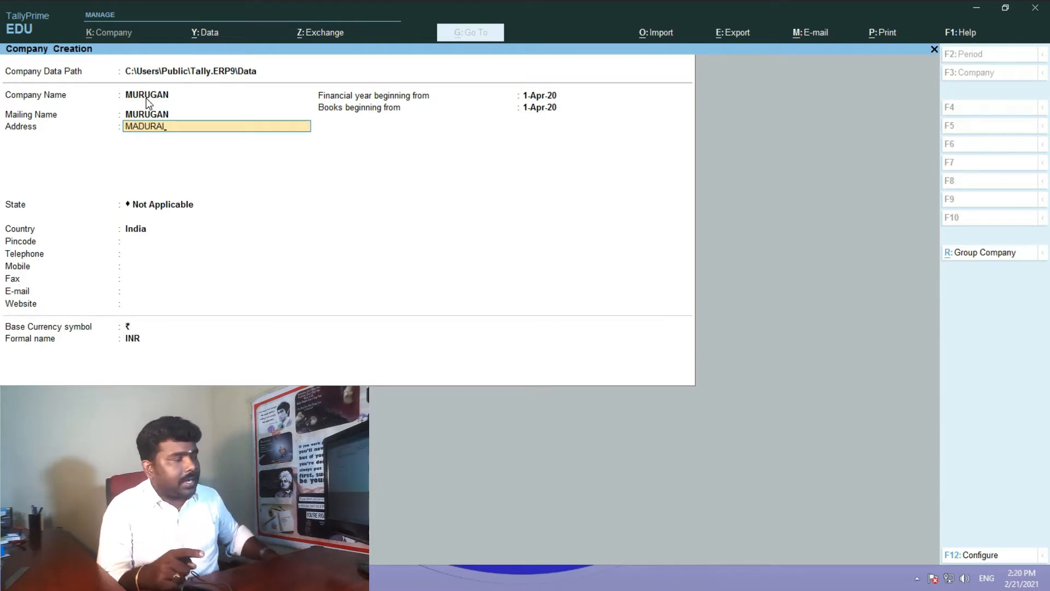
key(Return)
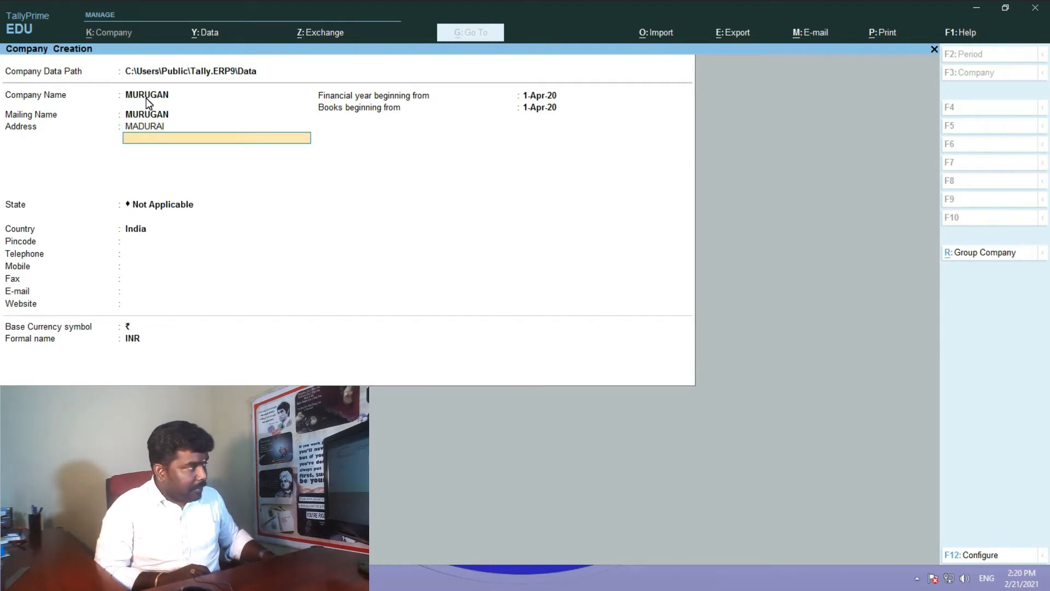
key(Return)
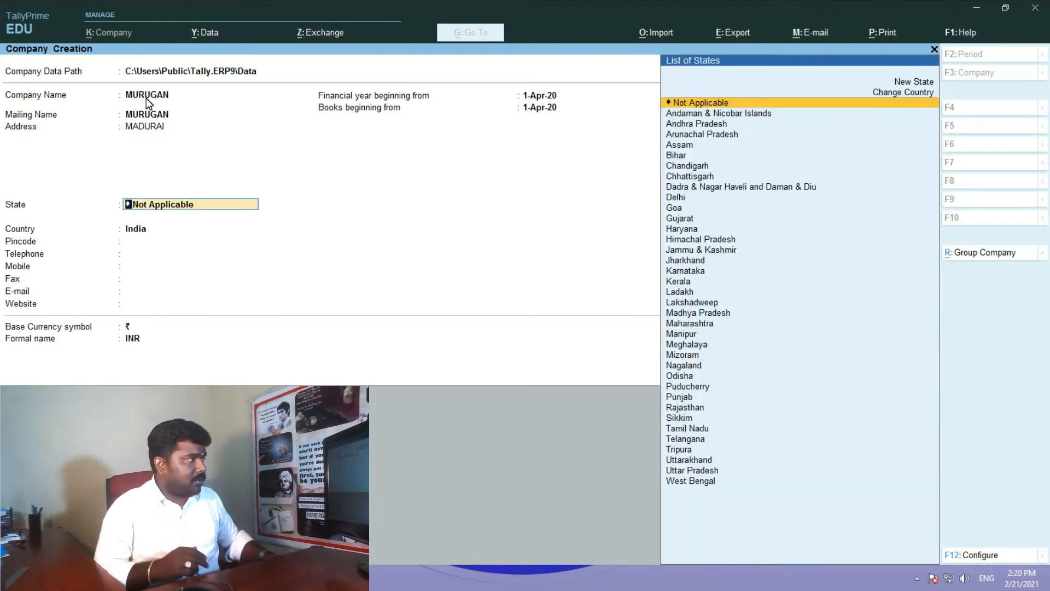
text(T)
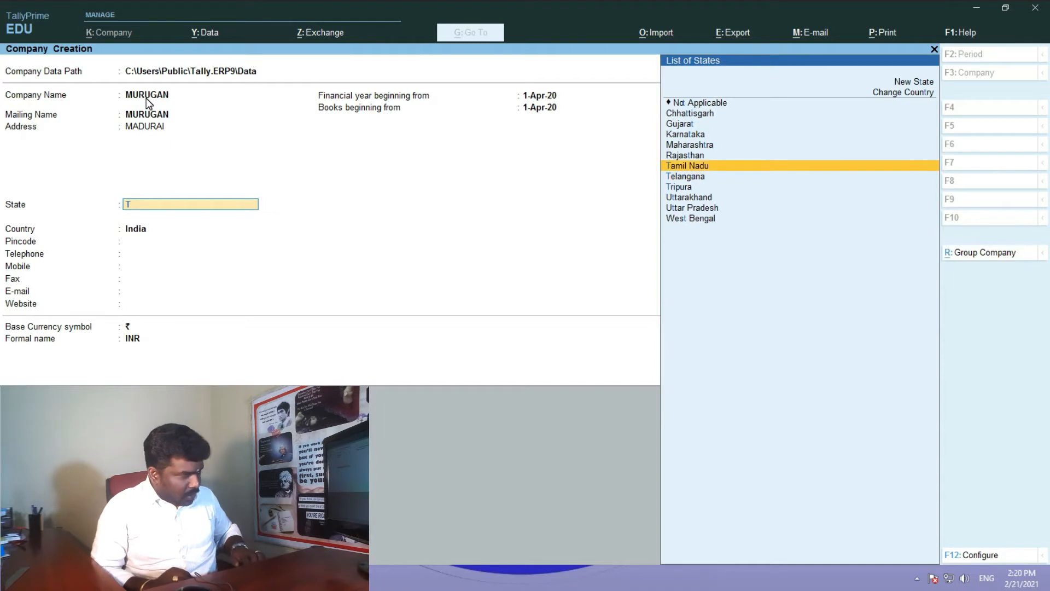
key(Return)
- Fill in the company's pincode, telephone number and mobile number
text(625016)
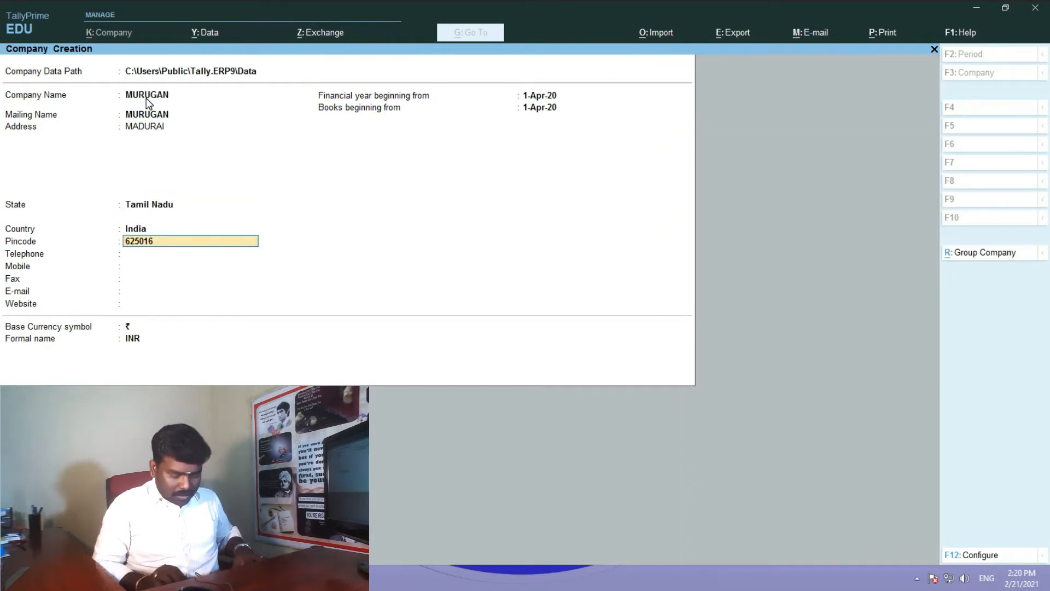
key(Return)
key(Return)
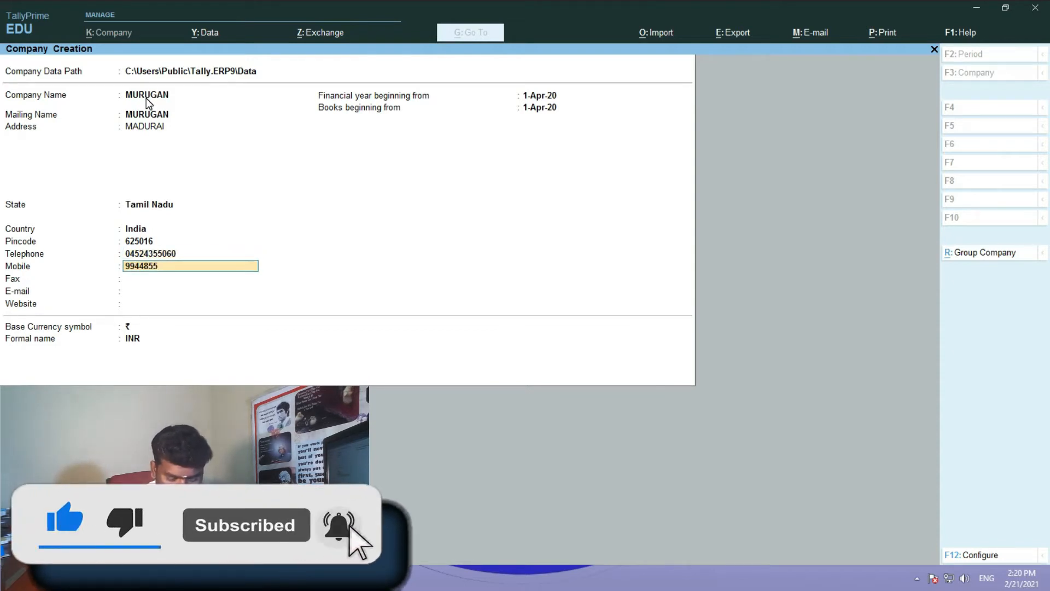
key(Return)
key(Return)
key(Return)
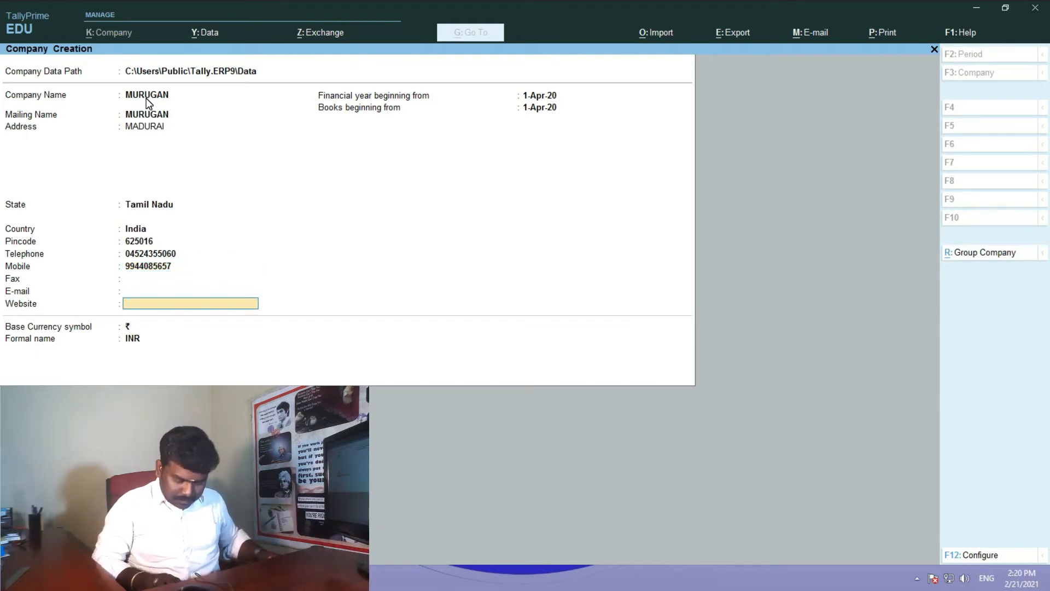
key(Return)
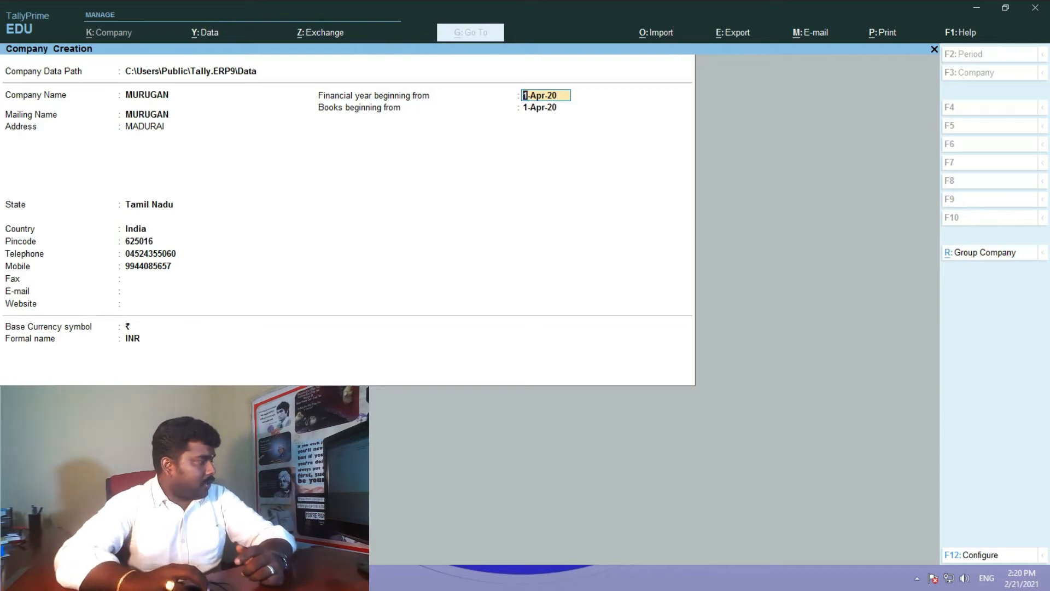
click(284, 577)
- Copy the first journal date and set the financial year to begin 1-Apr-19
click(399, 509)
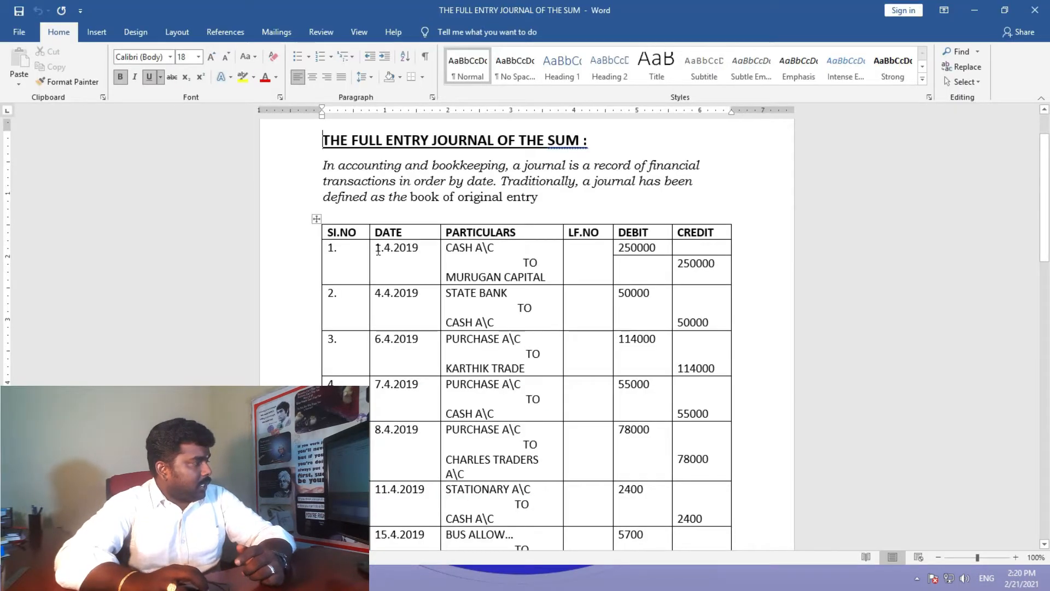
drag(377, 249, 418, 249)
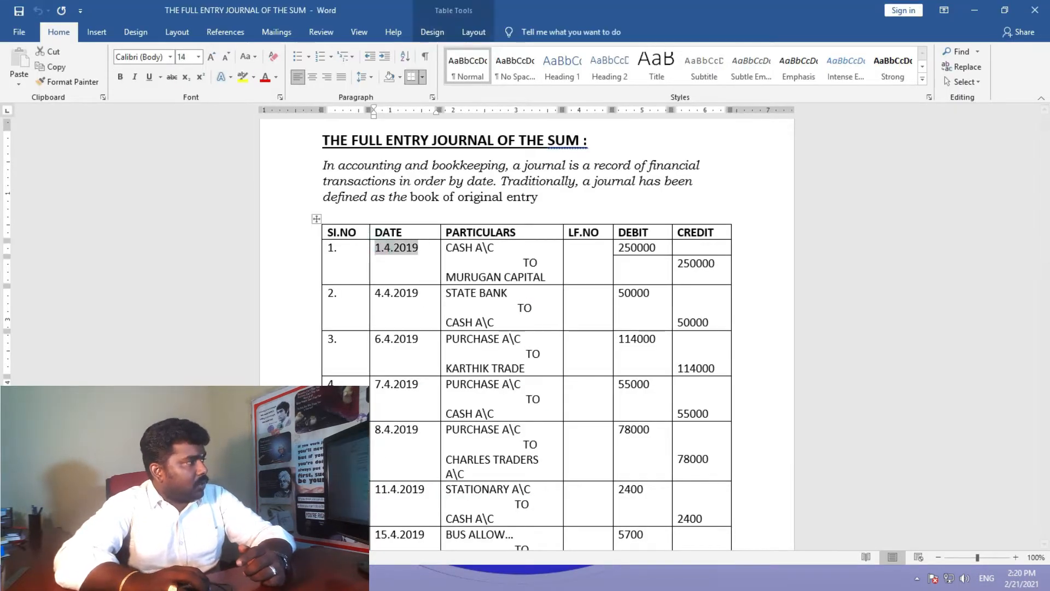
key(alt+Tab)
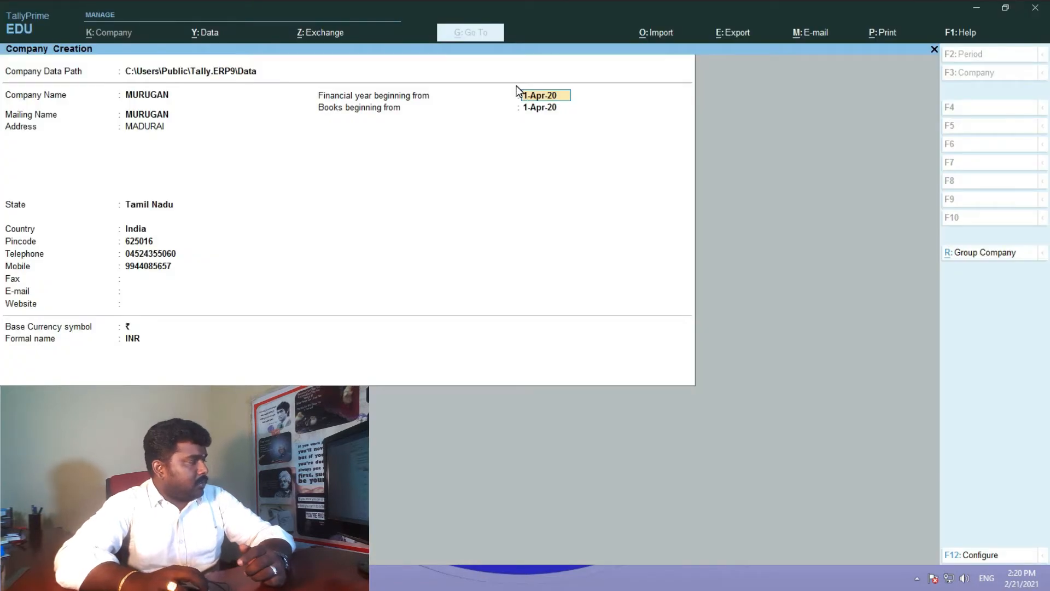
text(1.4)
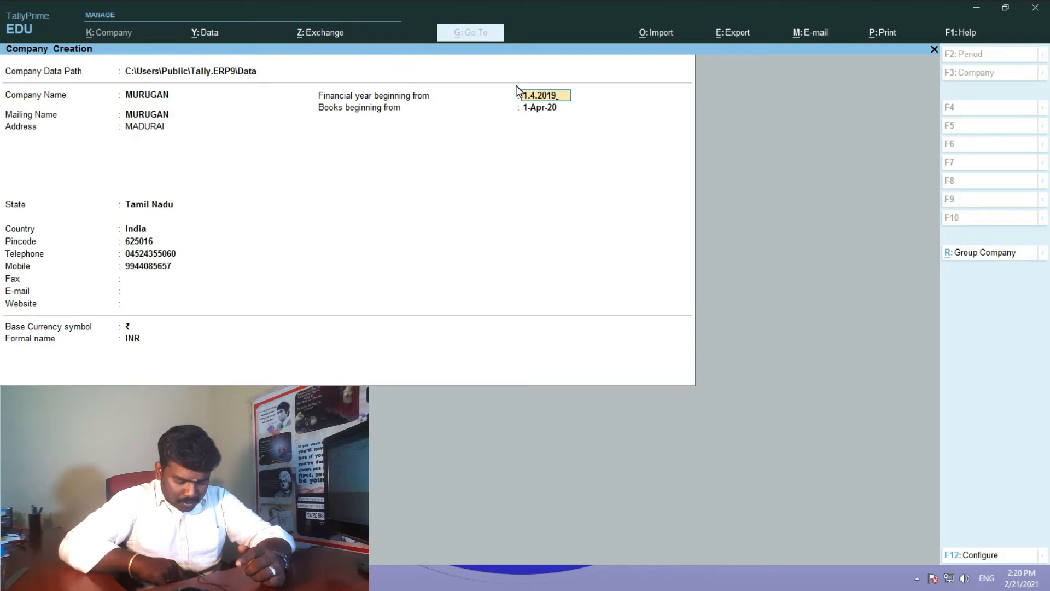
text(.2019)
key(Return)
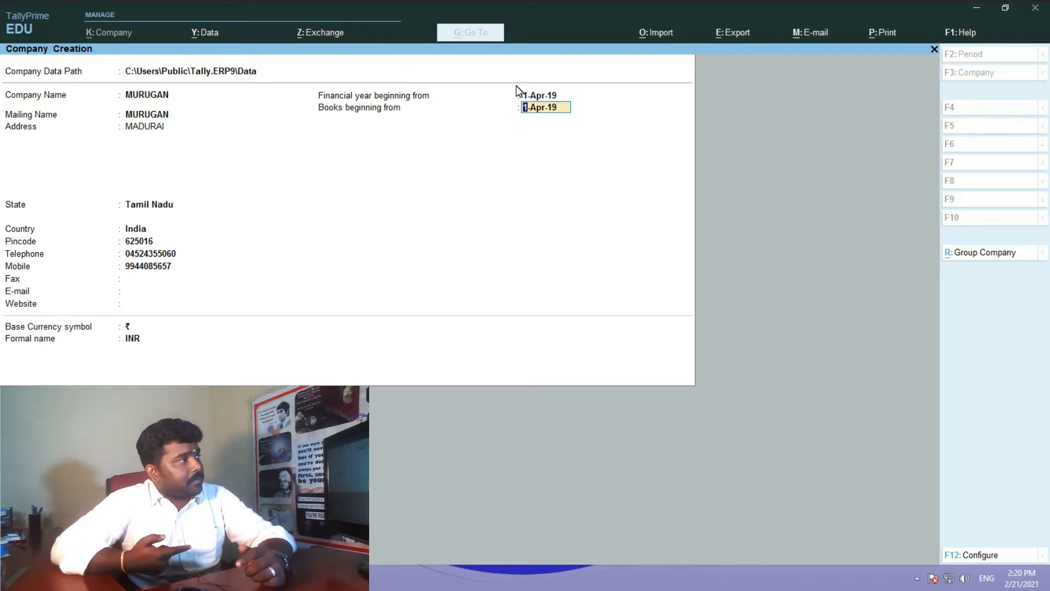
key(Return)
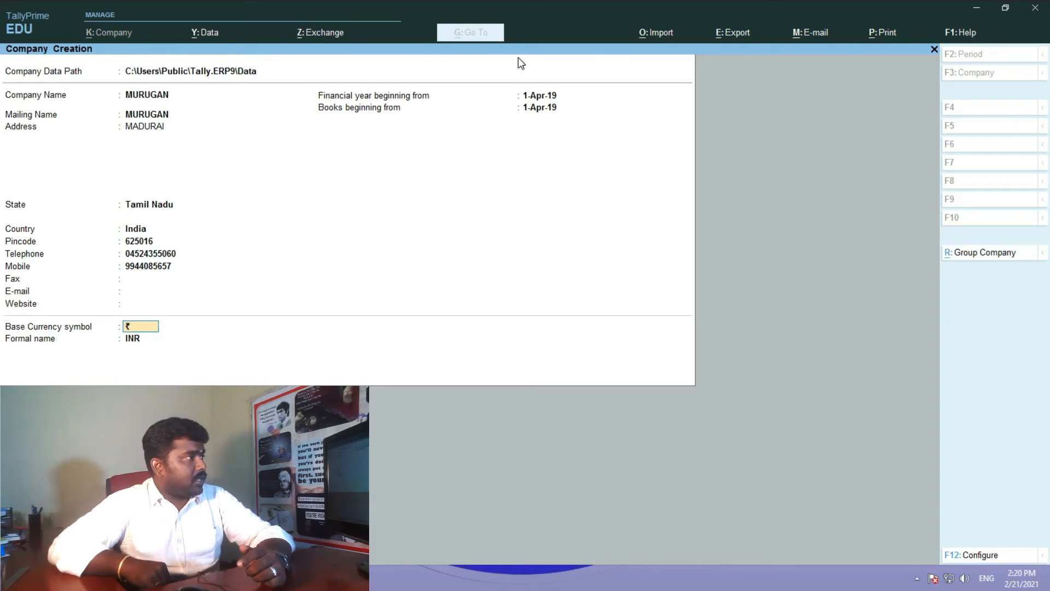
- Recheck the journal date, confirm books beginning 1-Apr-19, and save the company
click(328, 577)
click(312, 509)
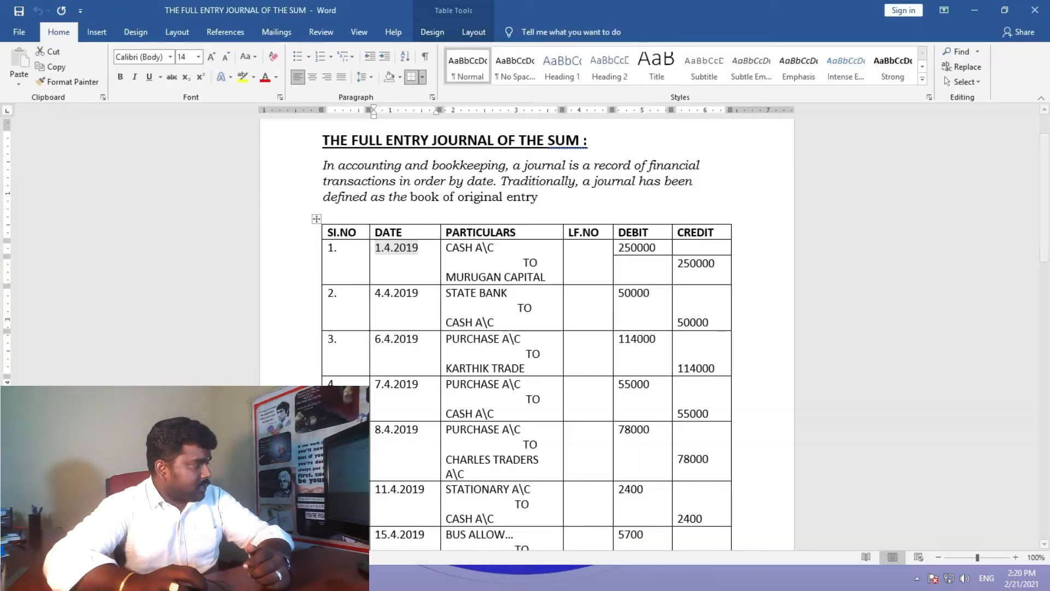
drag(428, 247, 334, 249)
click(384, 251)
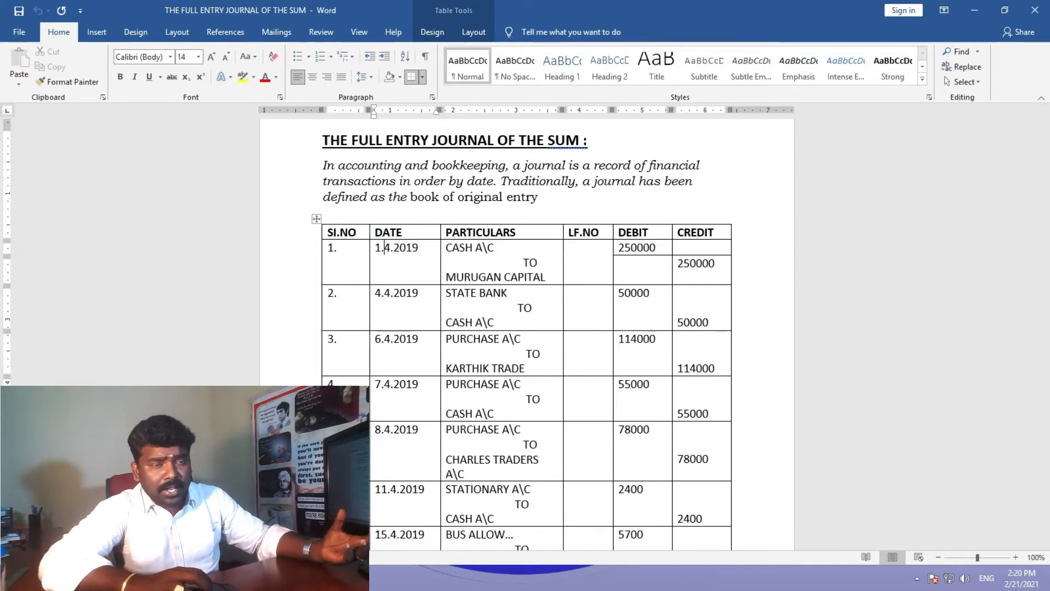
click(329, 578)
click(274, 577)
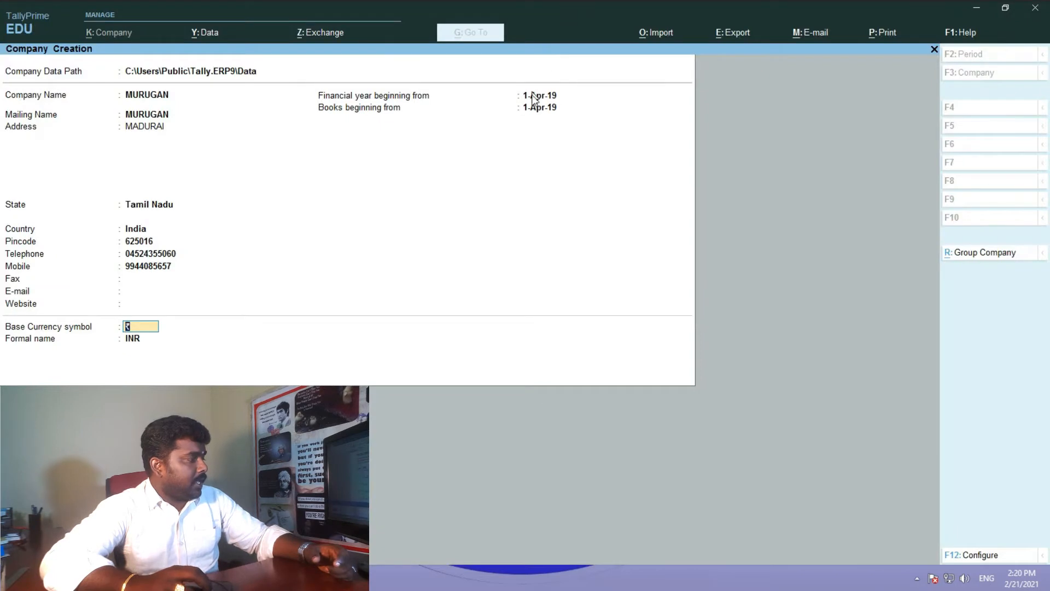
click(526, 107)
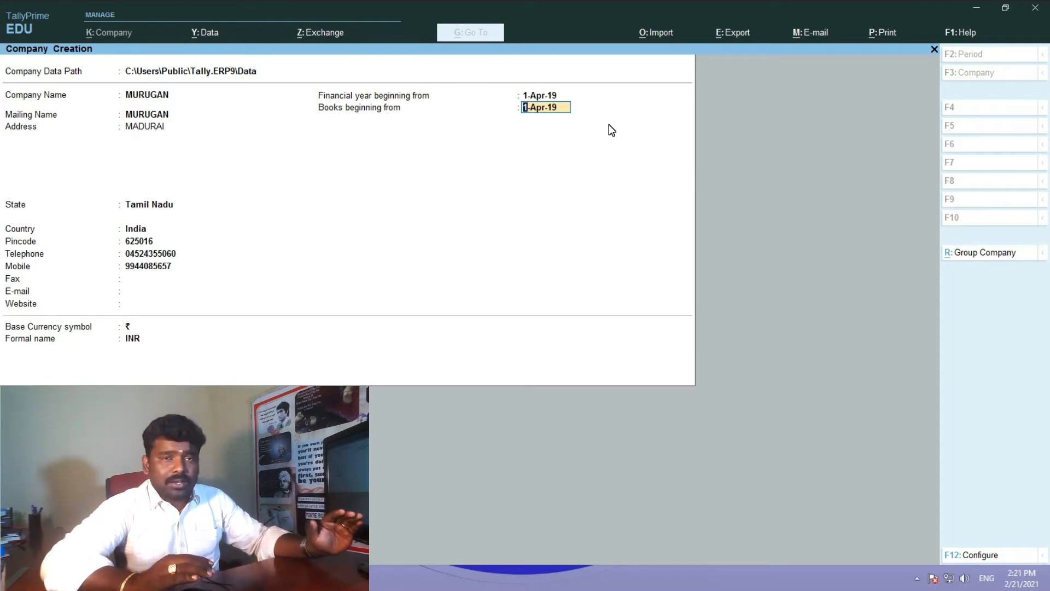
key(Return)
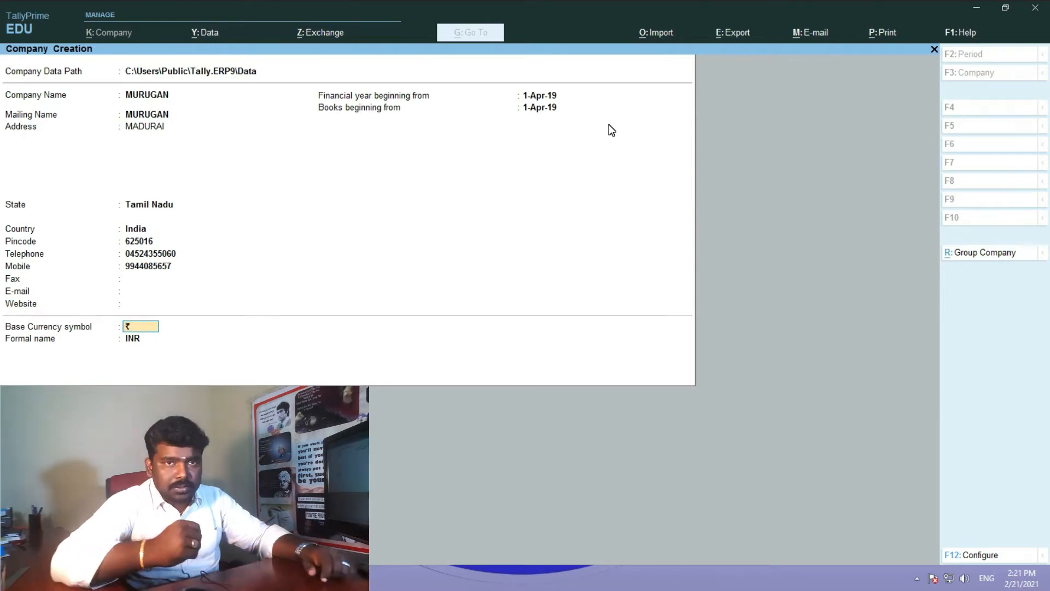
key(Return)
key(Return)
key(Return)
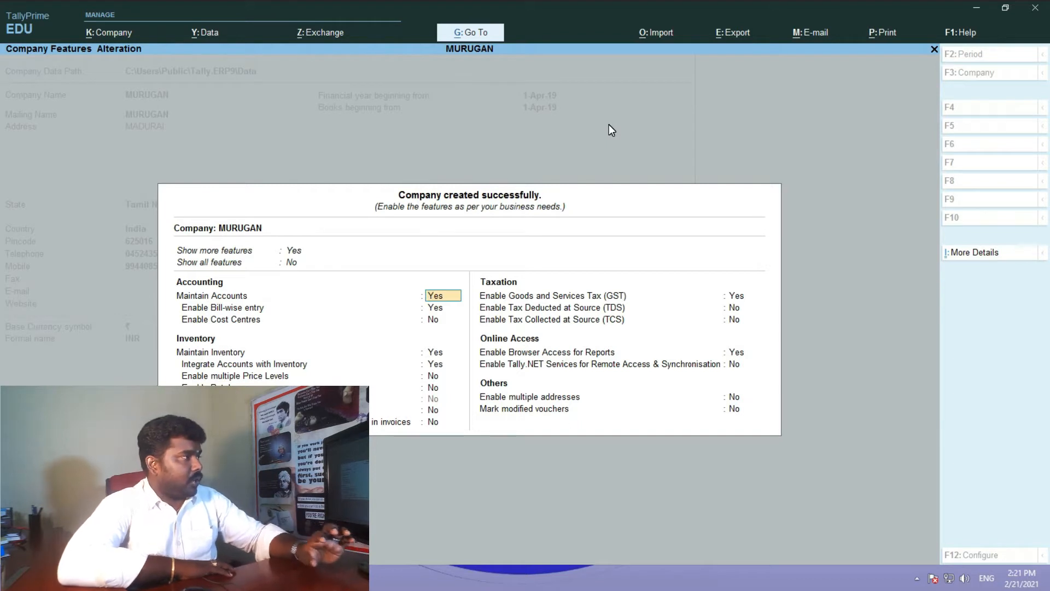
- Set Bill-wise entry, Maintain Inventory, GST and Browser Access to No, then accept the features
key(Return)
key(n)
key(Return)
key(n)
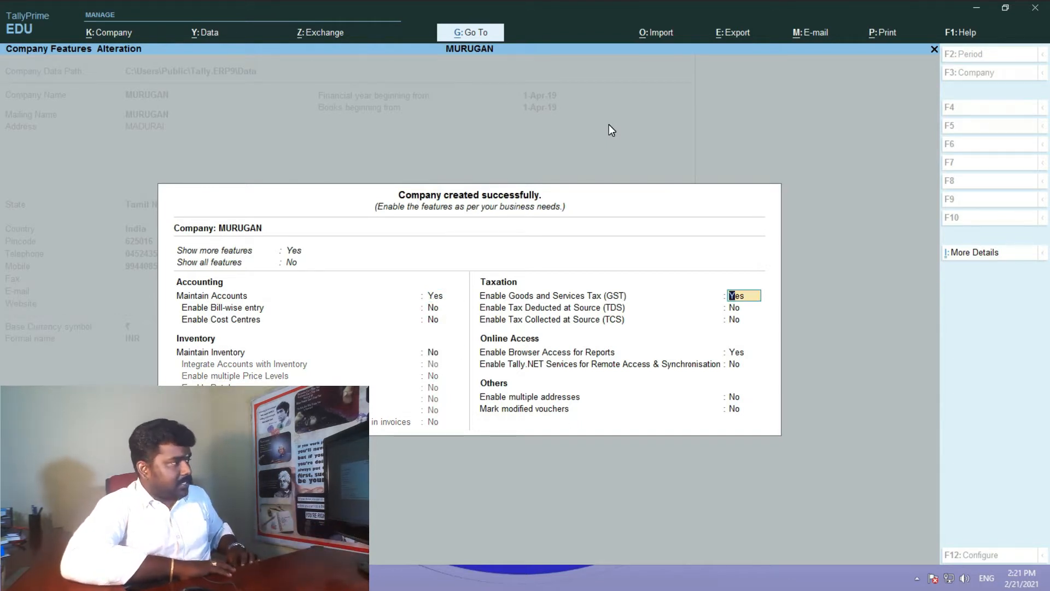
key(n)
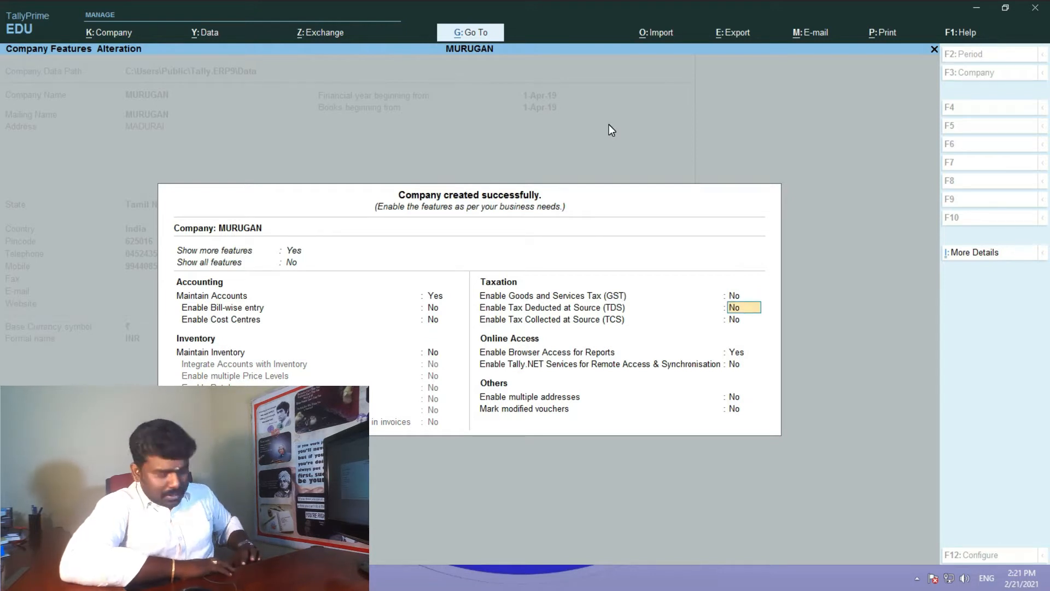
key(Return)
key(Return)
key(n)
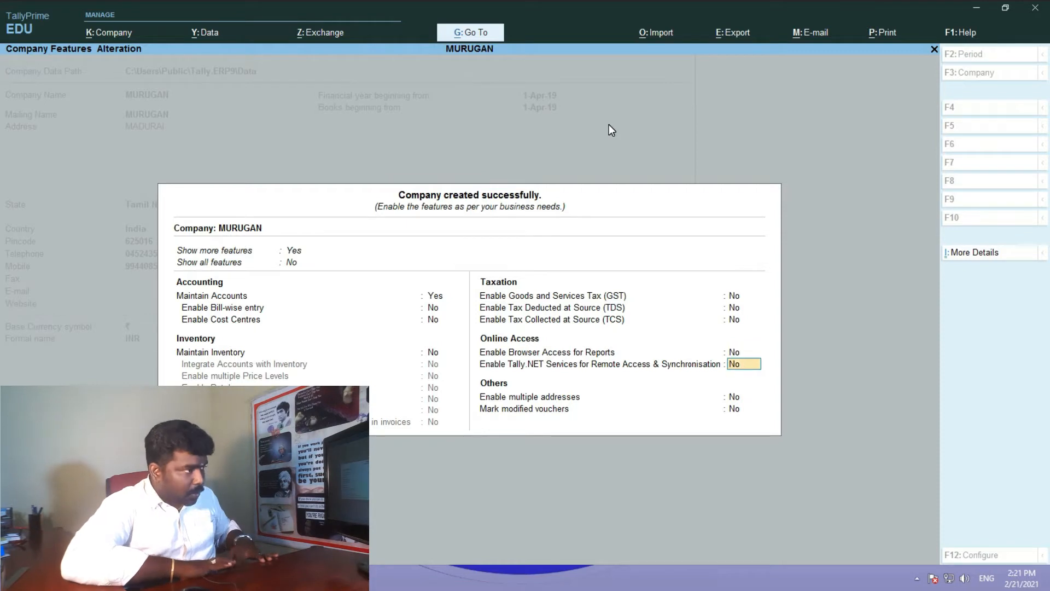
key(Return)
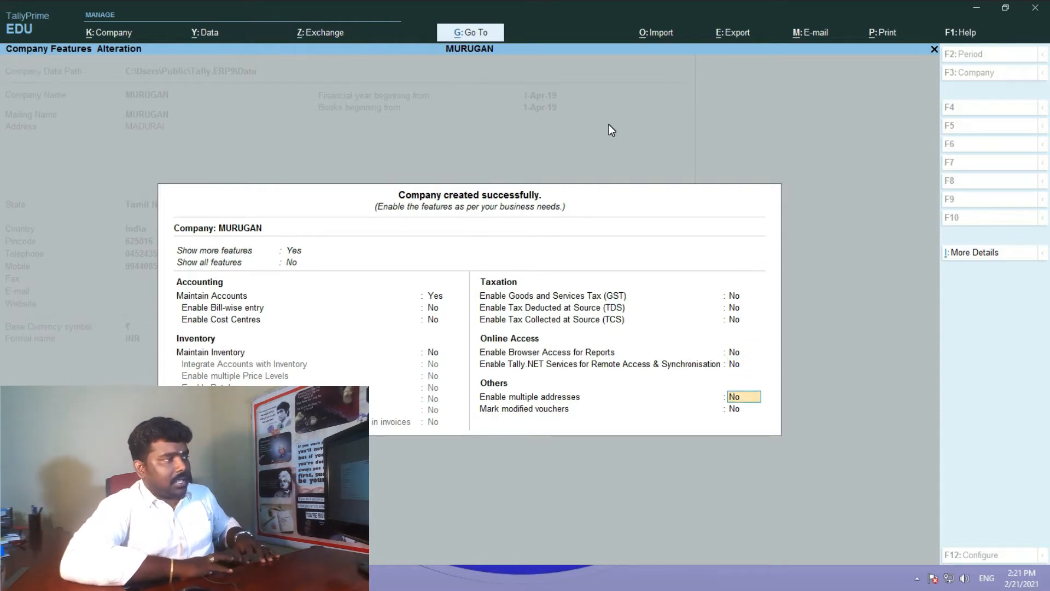
key(Return)
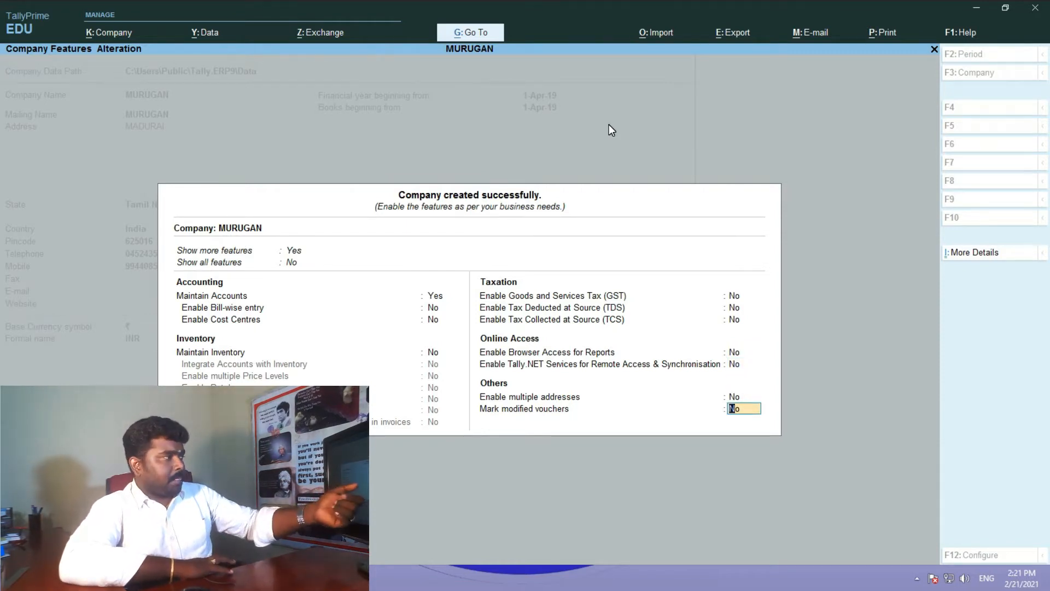
key(Return)
key(Return)
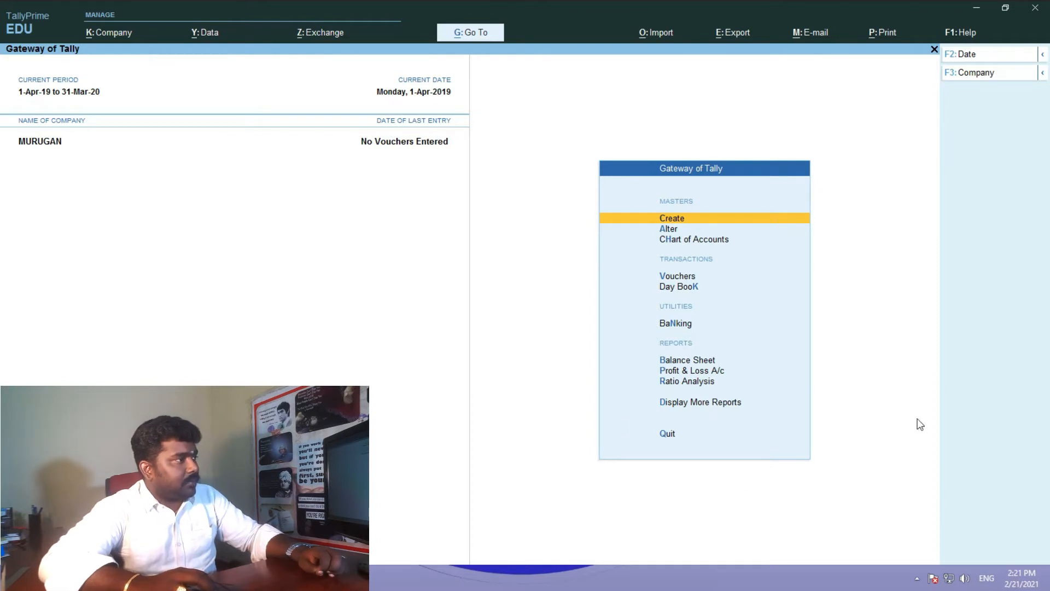
- Start Group creation from Create, then quit it without saving back to the Gateway
click(675, 217)
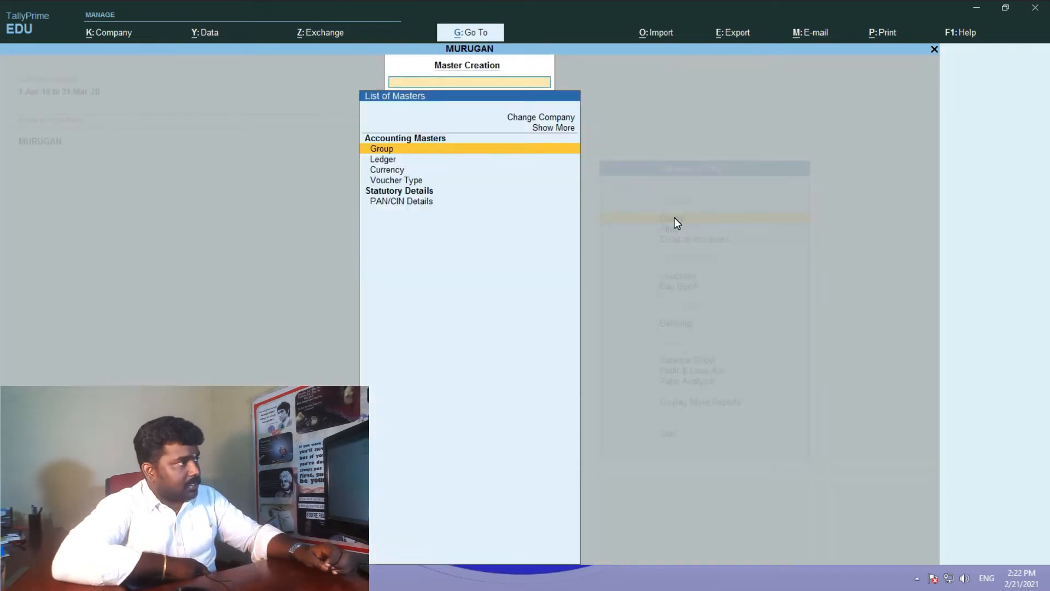
click(402, 146)
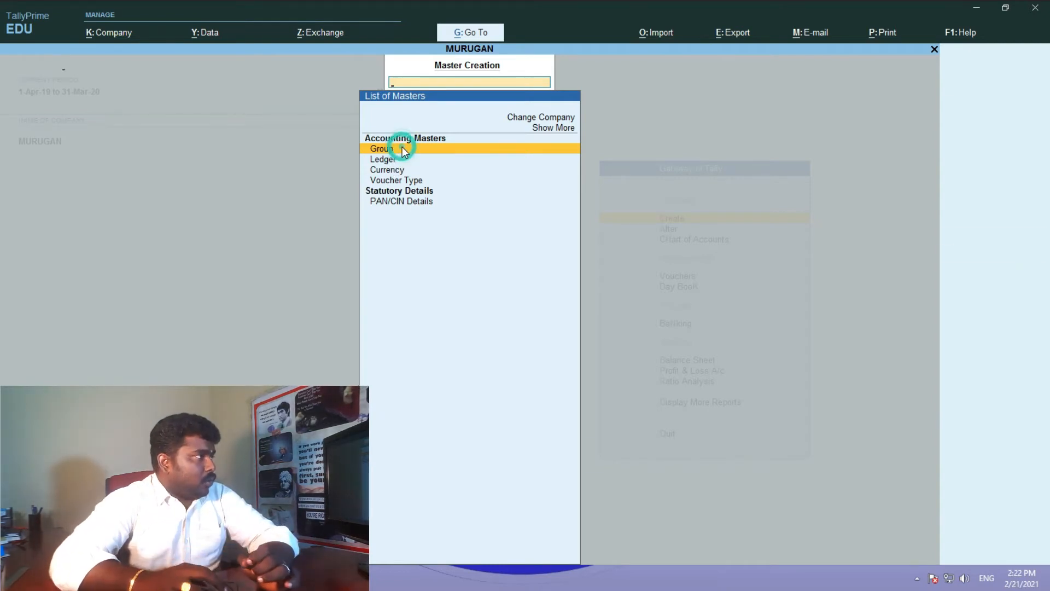
key(Escape)
key(y)
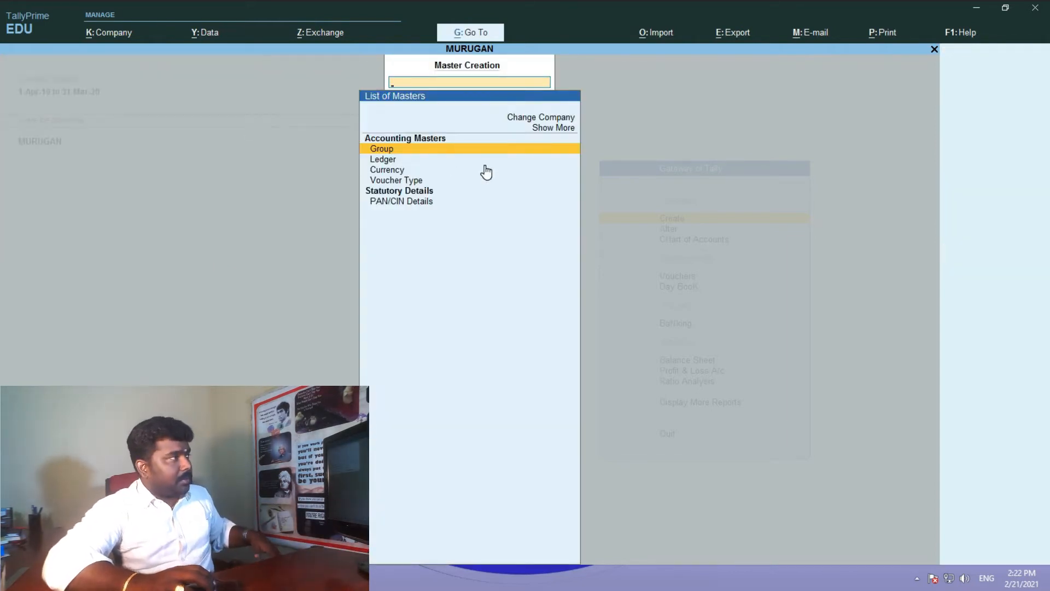
key(Escape)
- Open the List of Groups under Alter, then back out to the Gateway's Quit prompt
click(675, 230)
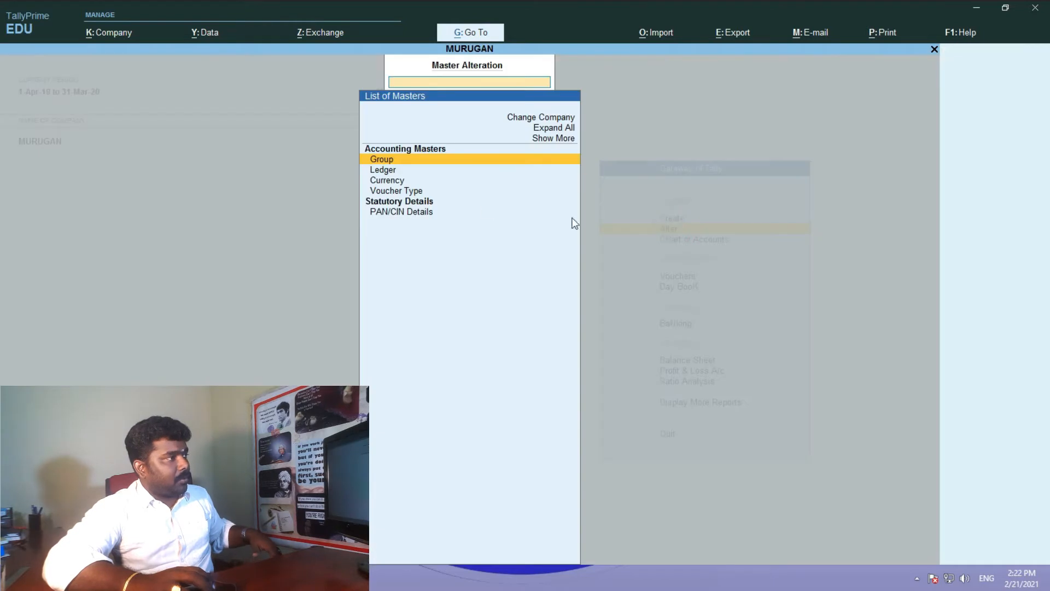
click(401, 160)
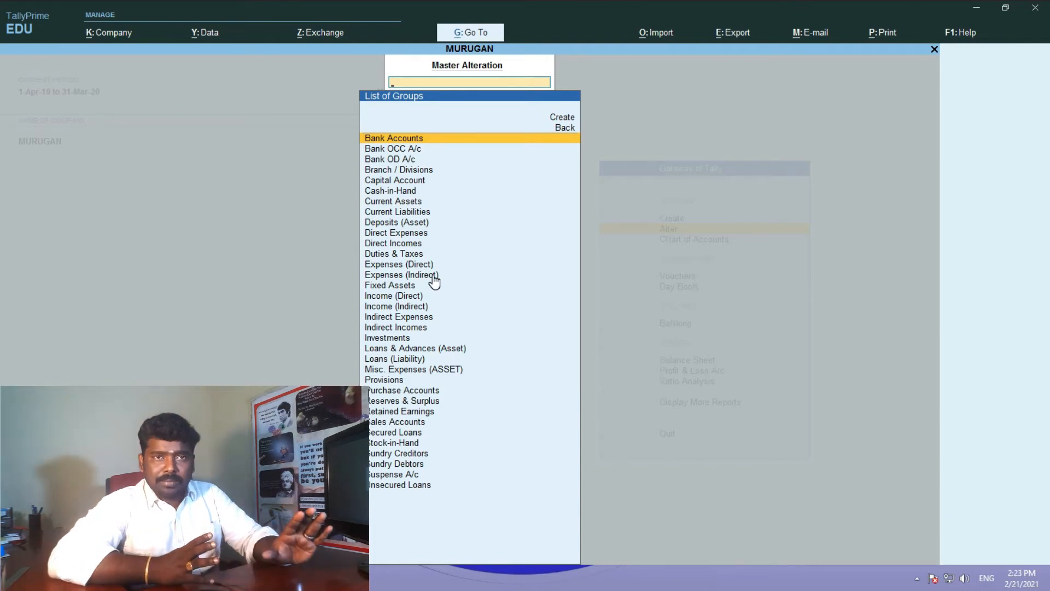
key(Escape)
key(Escape)
key(Escape)
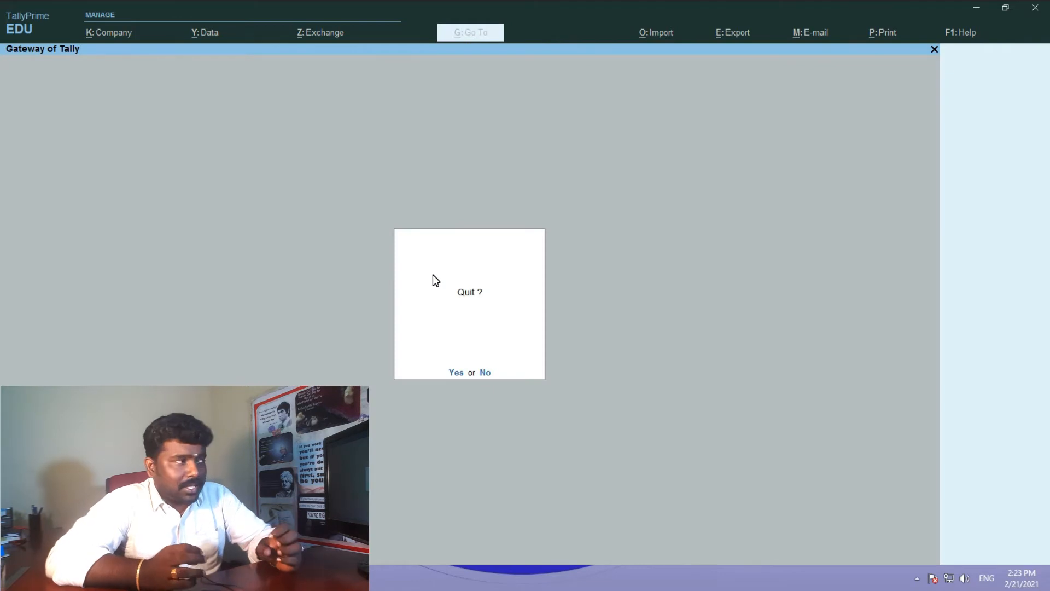
- Decline quitting company MURUGAN and open Master Creation from the Gateway of Tally
key(Escape)
key(Escape)
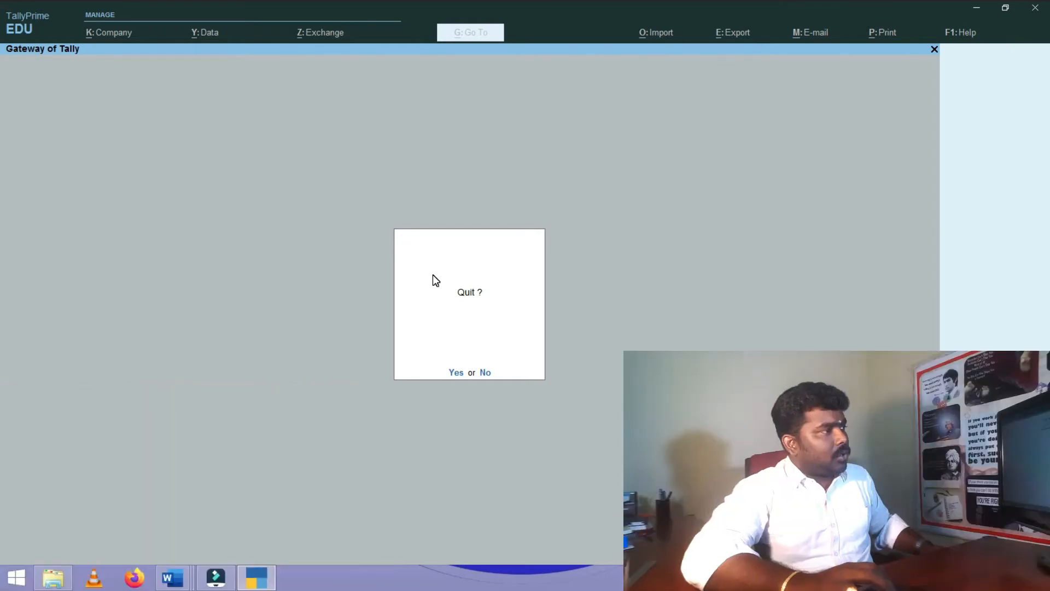
click(484, 373)
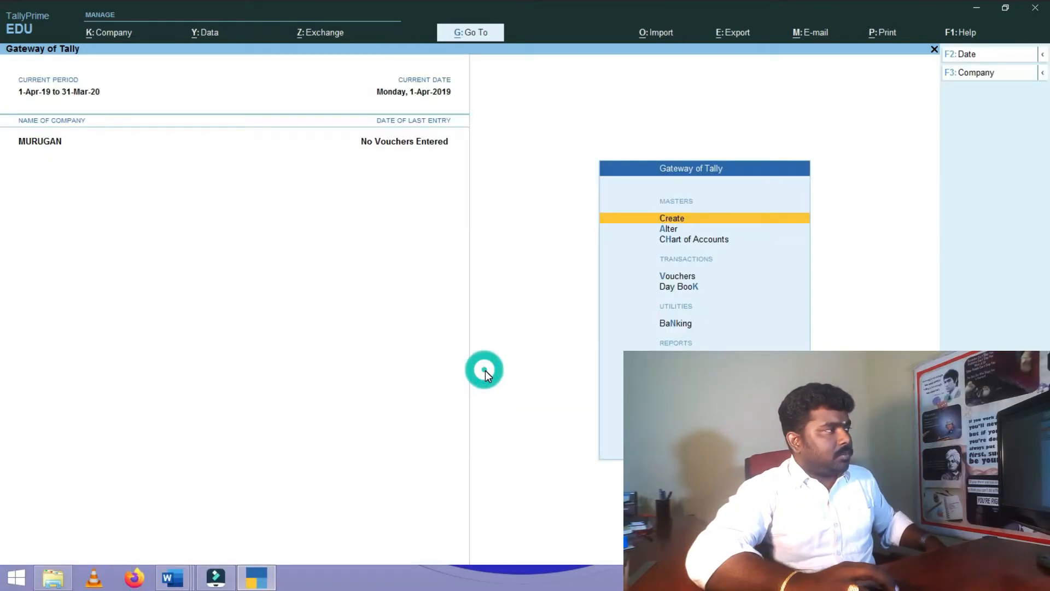
click(691, 219)
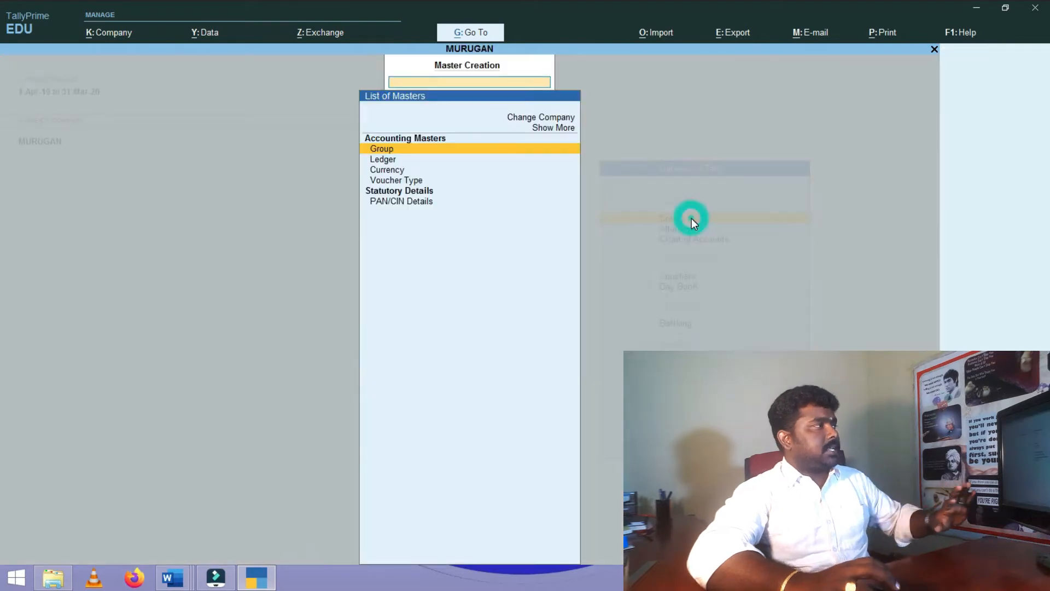
- Draft a new ledger MURUGAN CAPITAL under Capital Account, then minimise Tally to view the journal
click(385, 161)
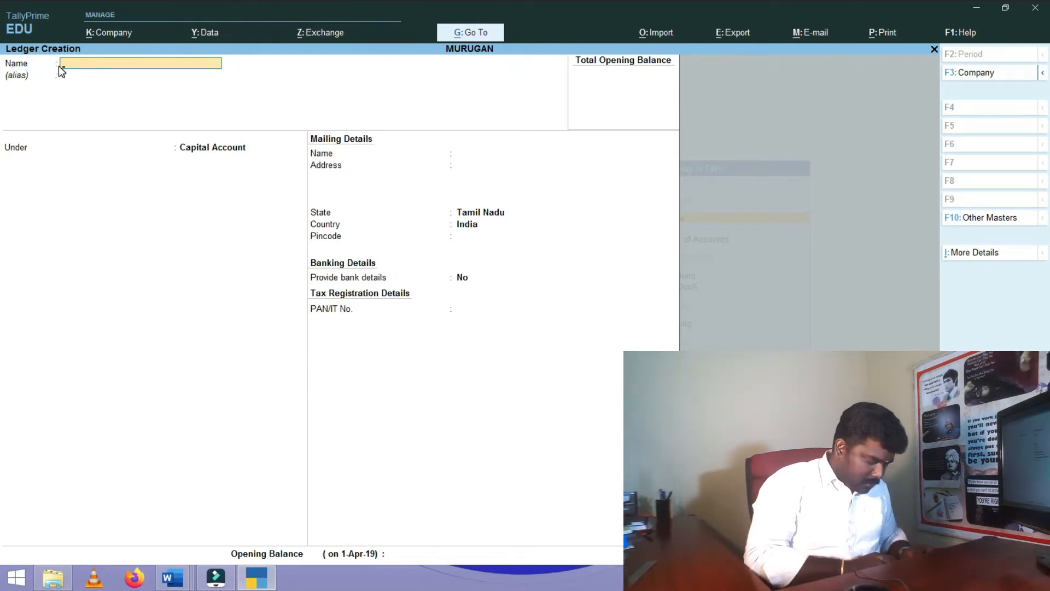
text(MURUGA)
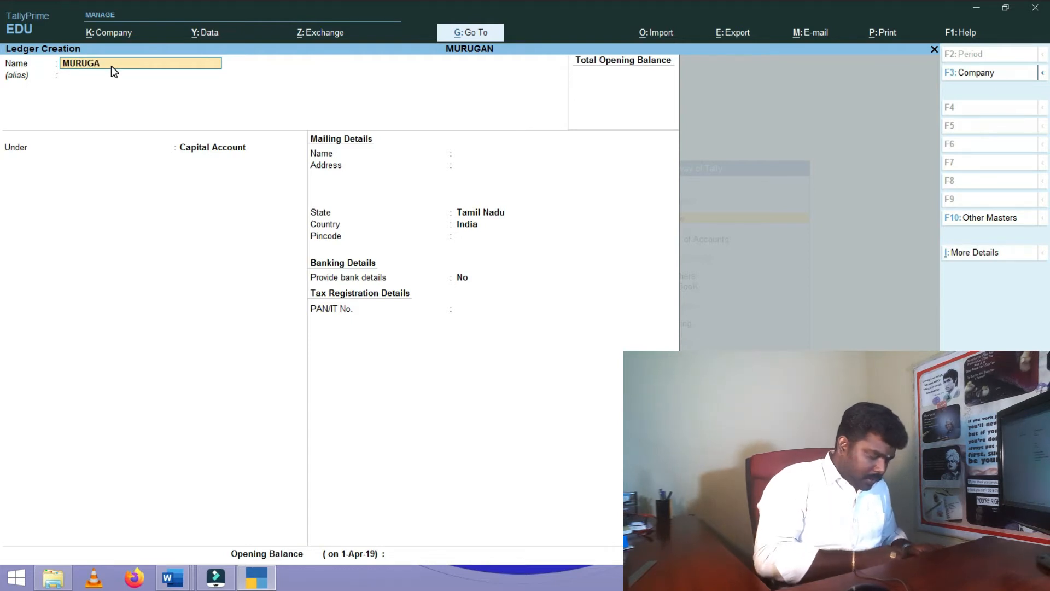
text(N CAPITAL)
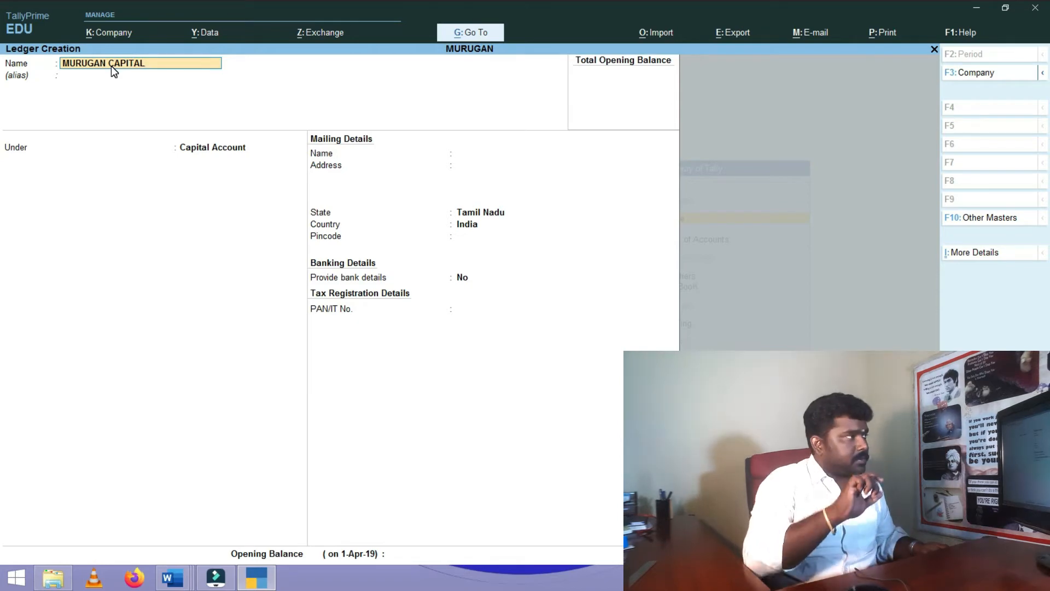
key(Return)
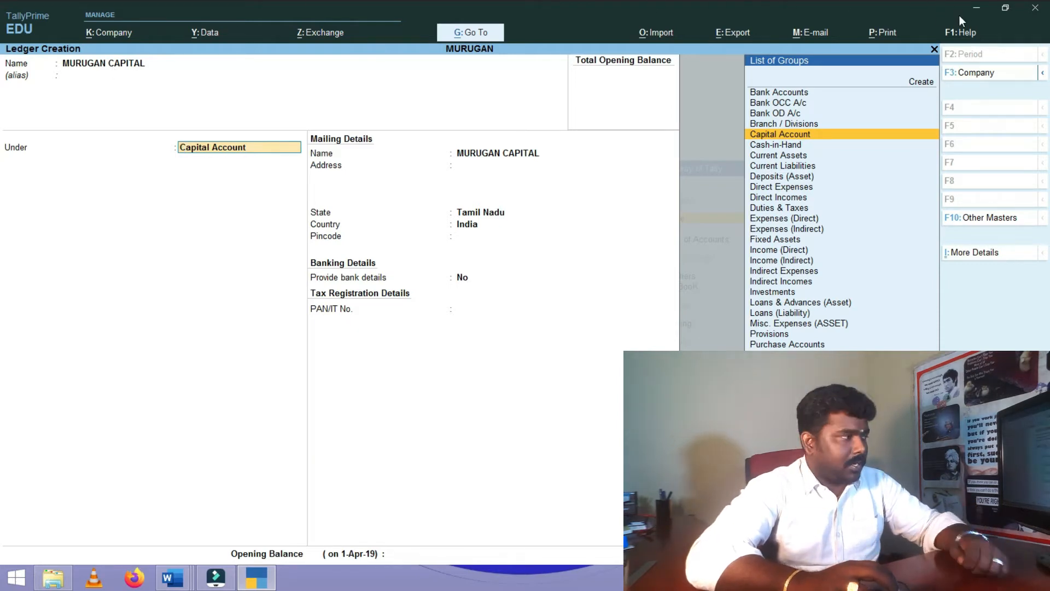
click(977, 9)
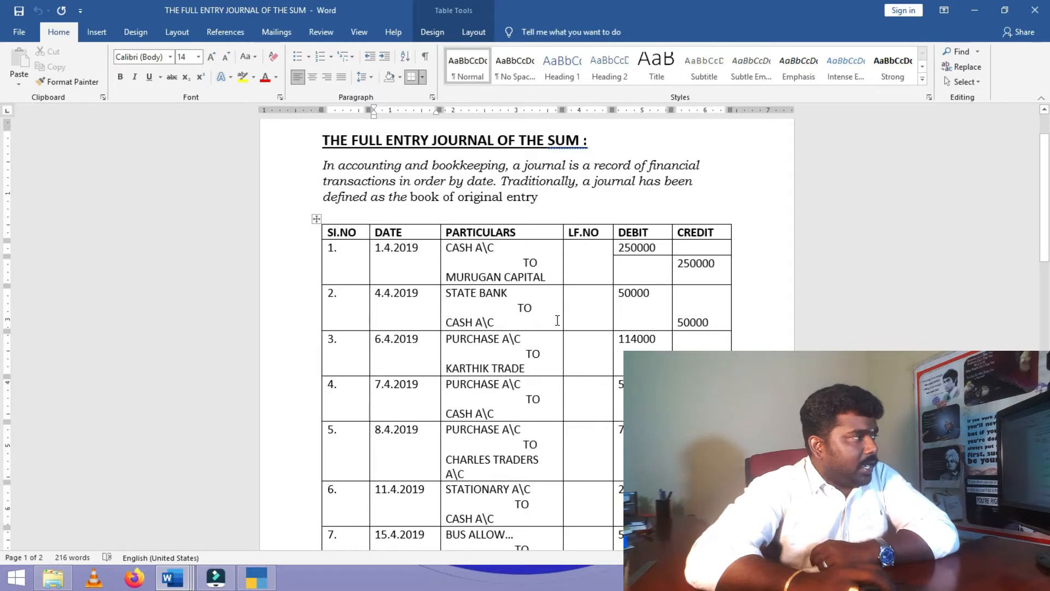
scroll(547, 313, down, 1)
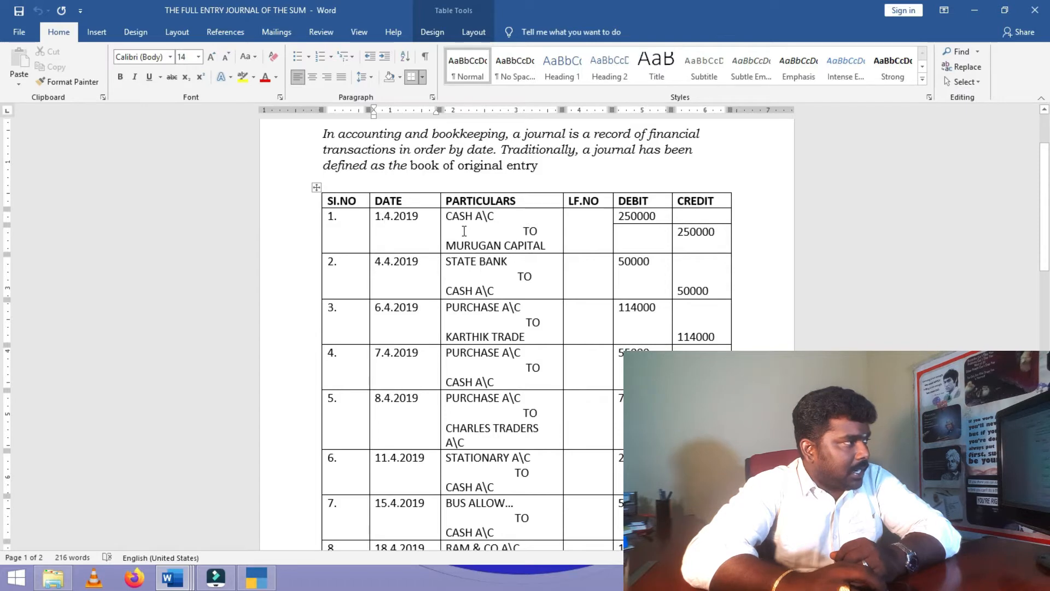
drag(448, 216, 489, 218)
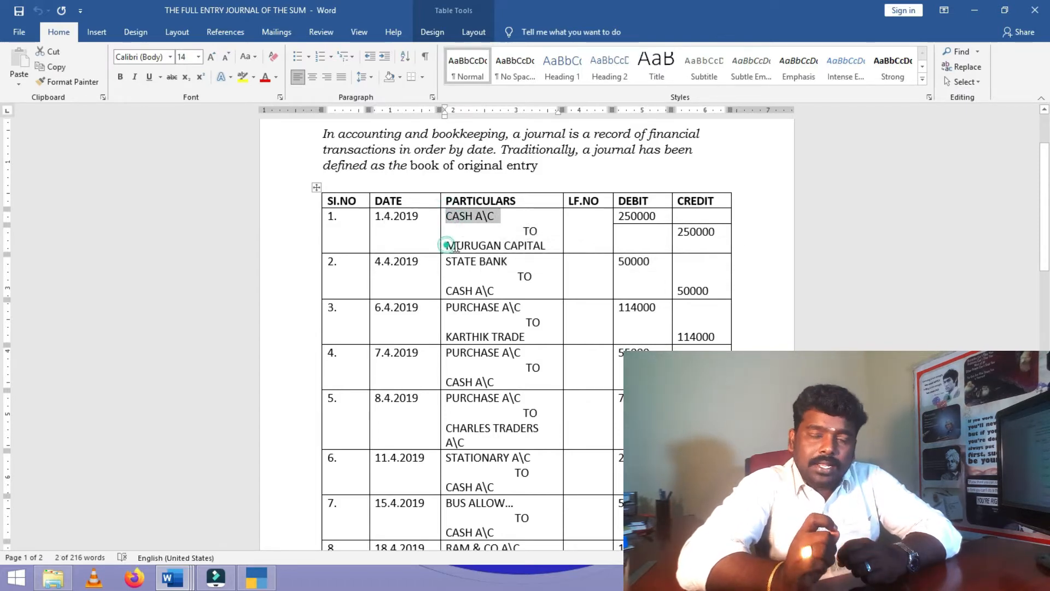
drag(446, 246, 552, 246)
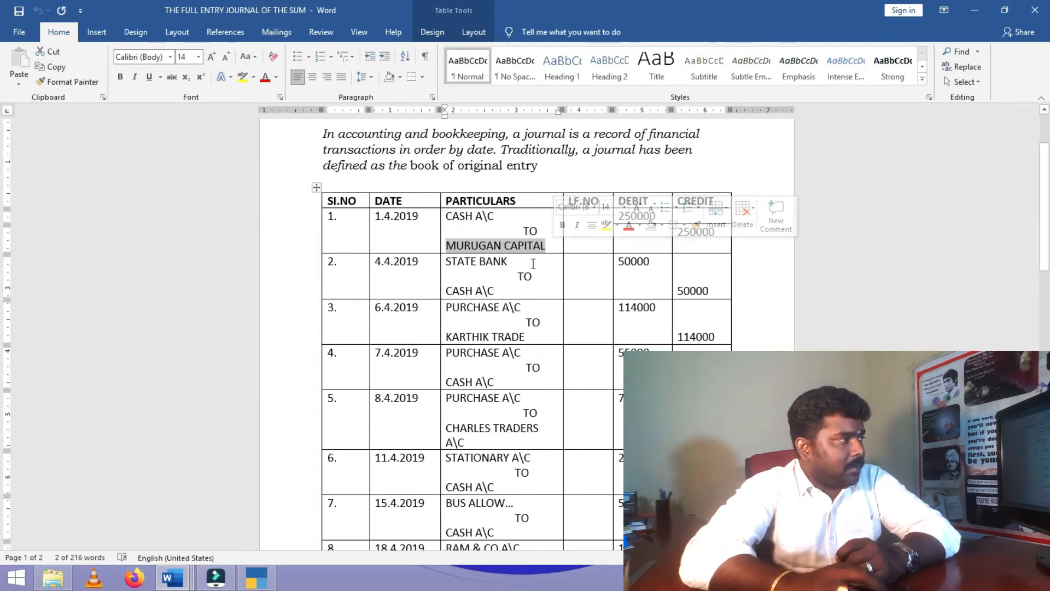
click(515, 262)
drag(514, 261, 448, 267)
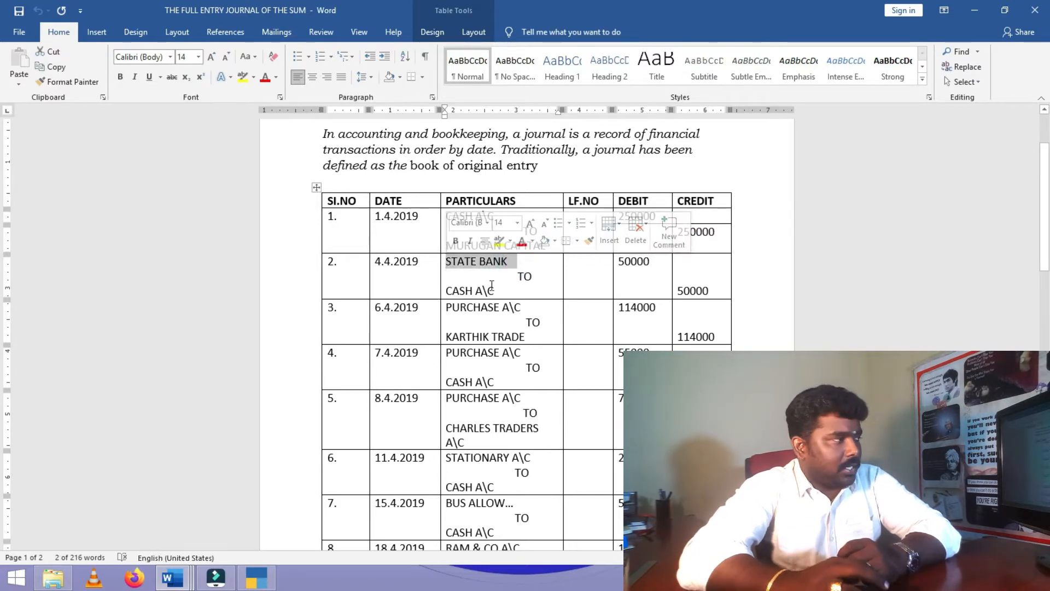
drag(494, 292, 449, 294)
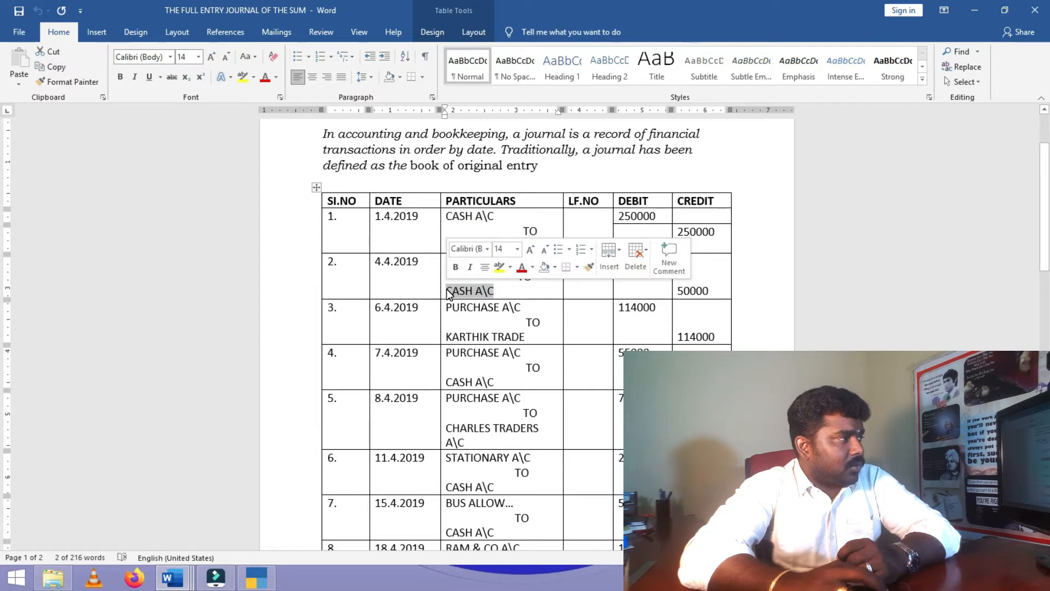
drag(526, 307, 504, 325)
click(530, 328)
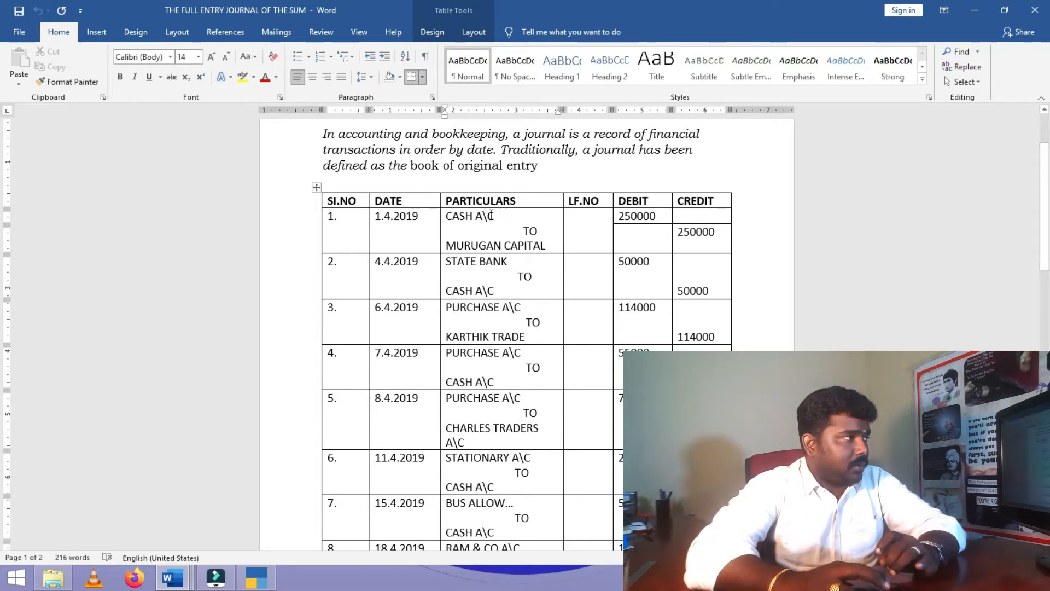
drag(504, 216, 451, 213)
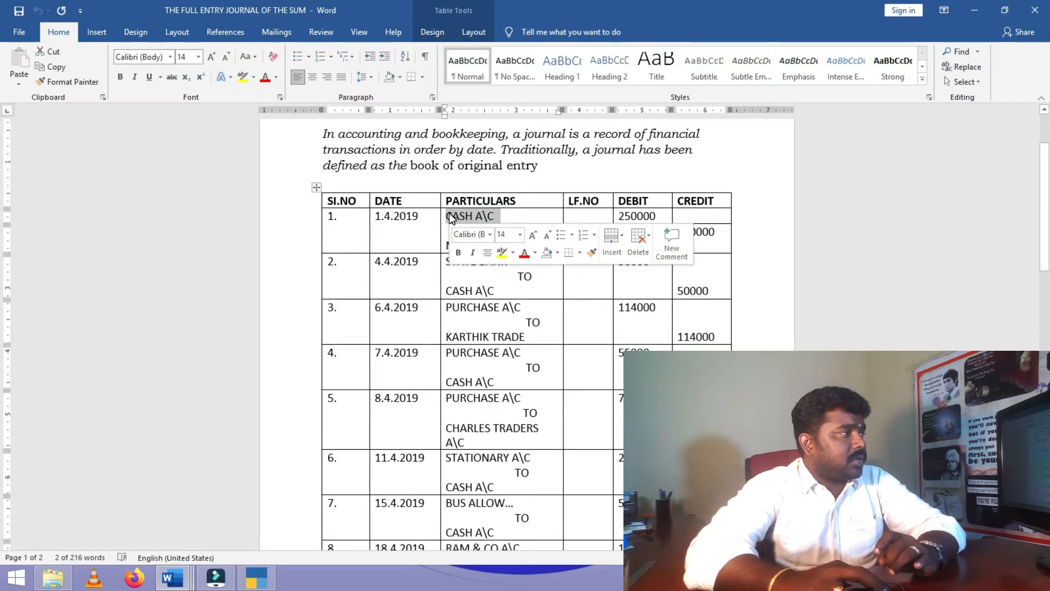
drag(504, 290, 458, 288)
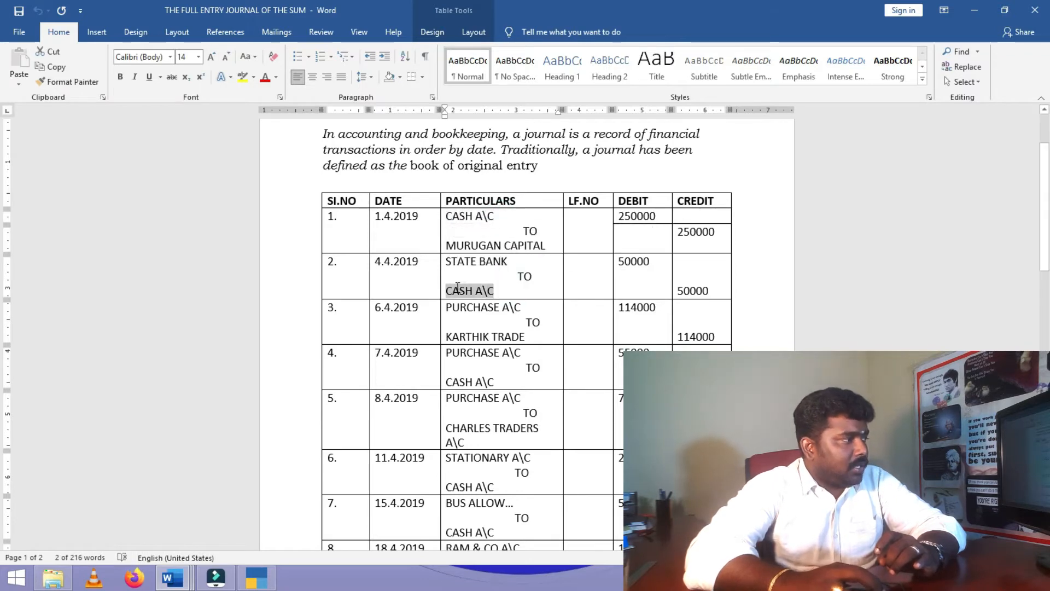
drag(506, 380, 446, 381)
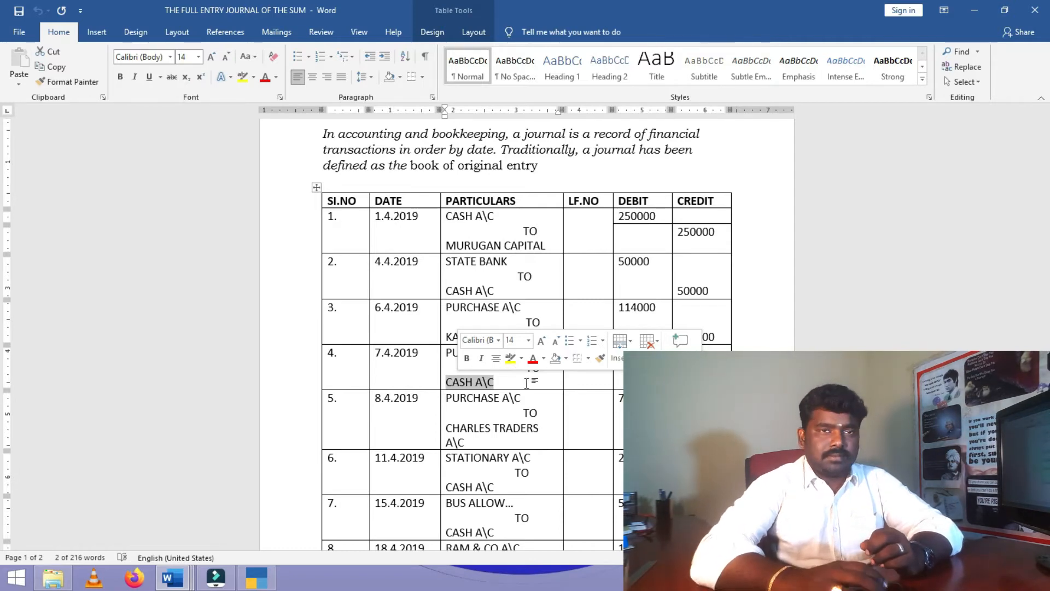
scroll(546, 411, down, 3)
scroll(546, 412, down, 3)
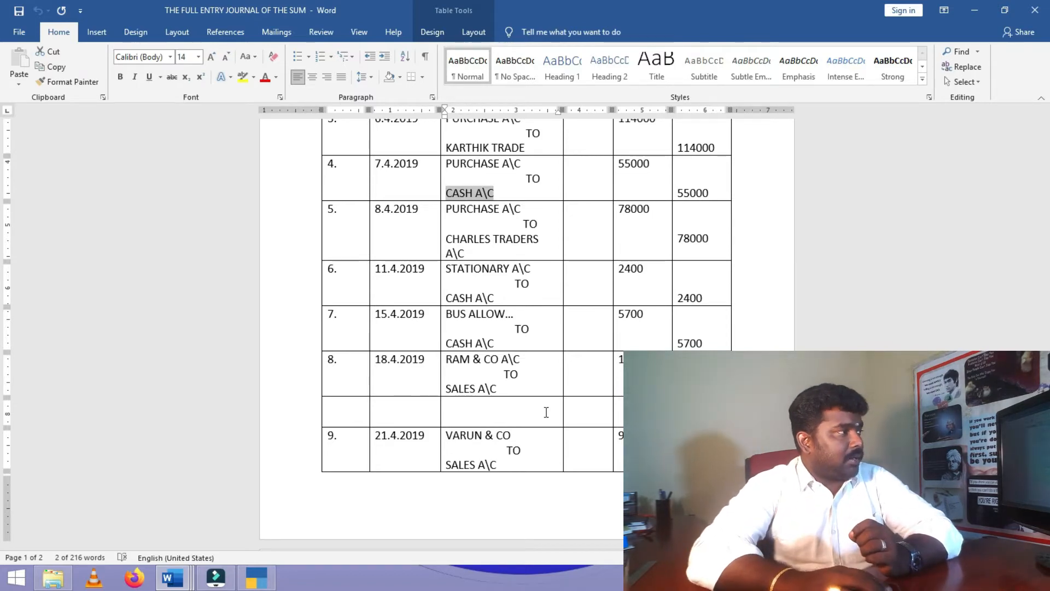
scroll(546, 412, up, 5)
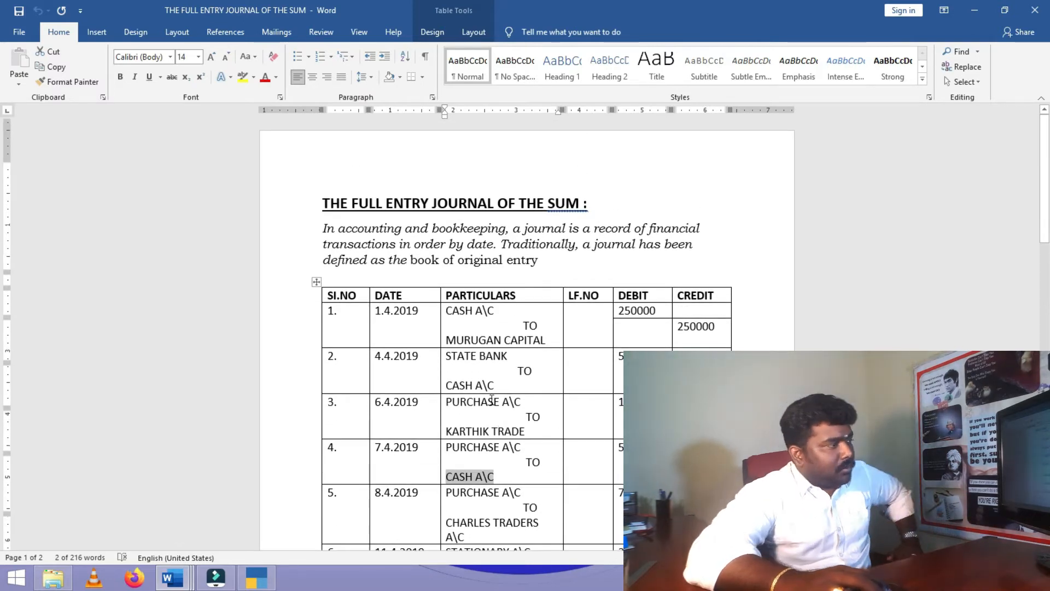
scroll(522, 462, down, 3)
scroll(523, 328, down, 1)
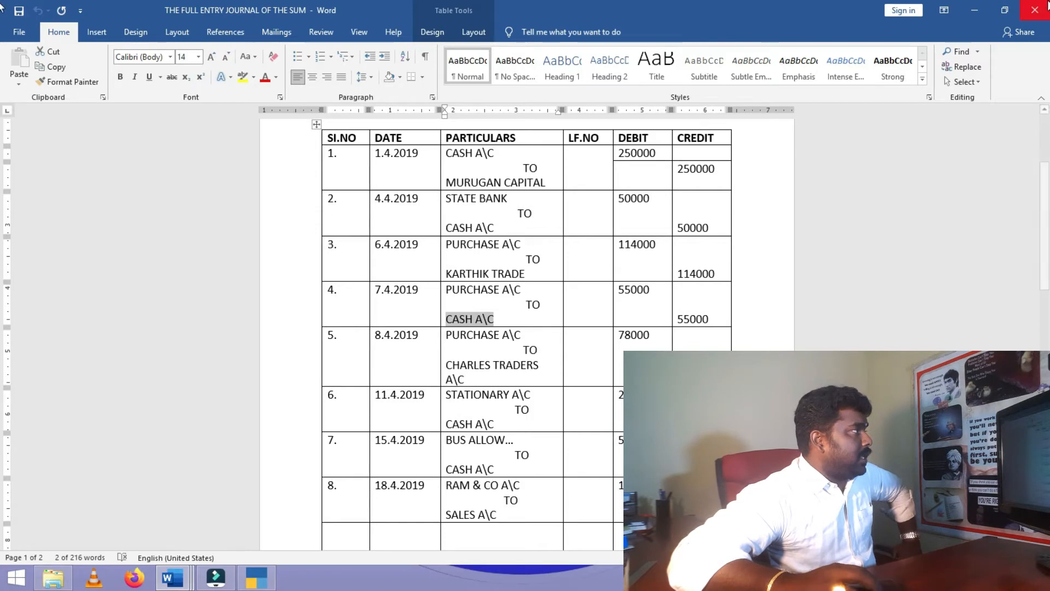
- Create a new blank Word document and resize its window beside the journal
click(19, 31)
click(181, 139)
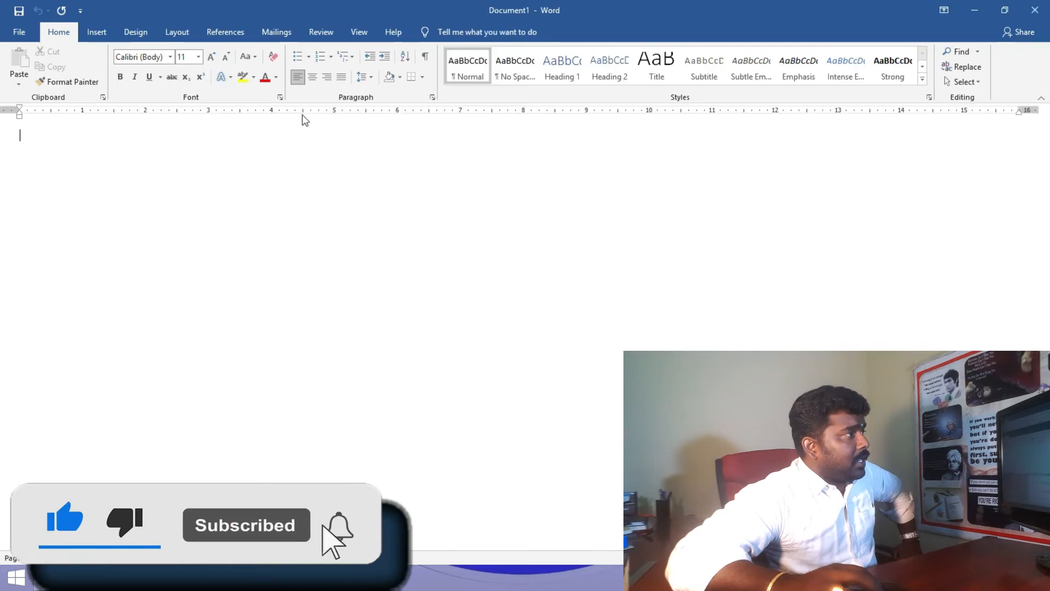
click(1005, 10)
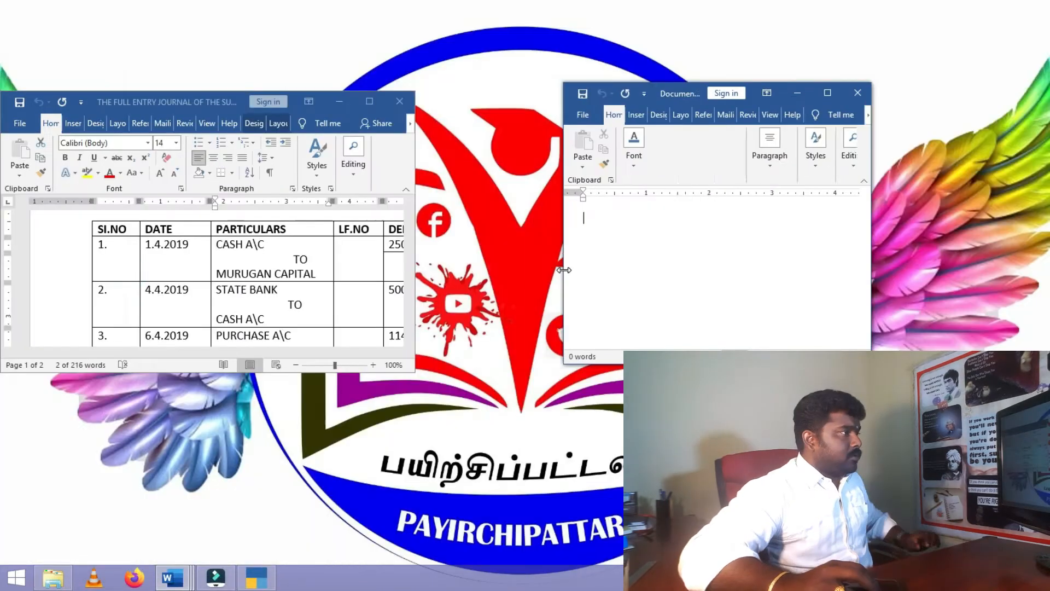
drag(563, 272, 473, 272)
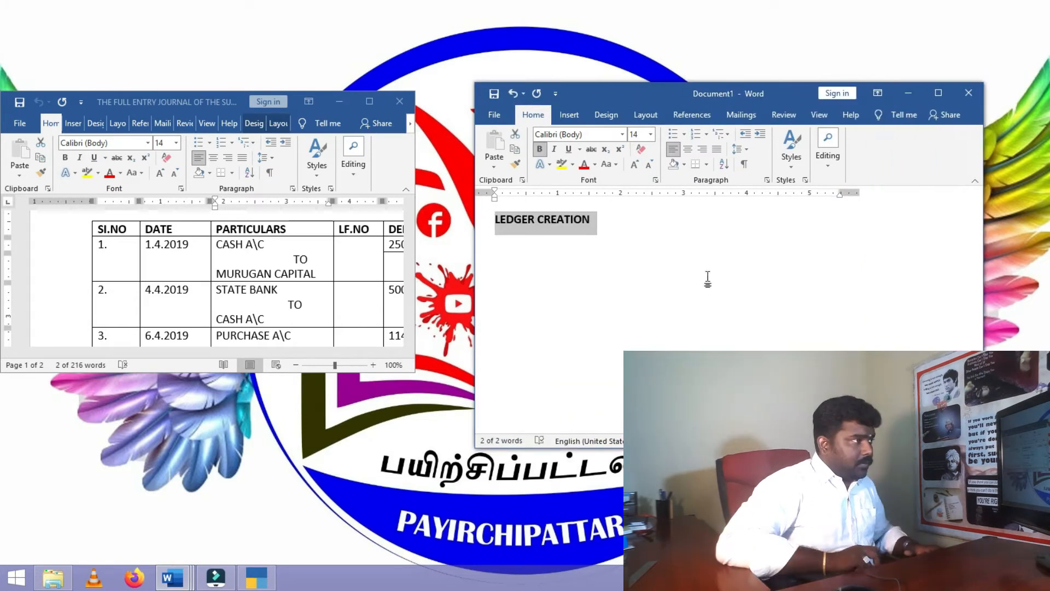
- Start the numbered ledger list below LEDGER CREATION, adding CHARLES TRADERS after checking the journal
click(614, 229)
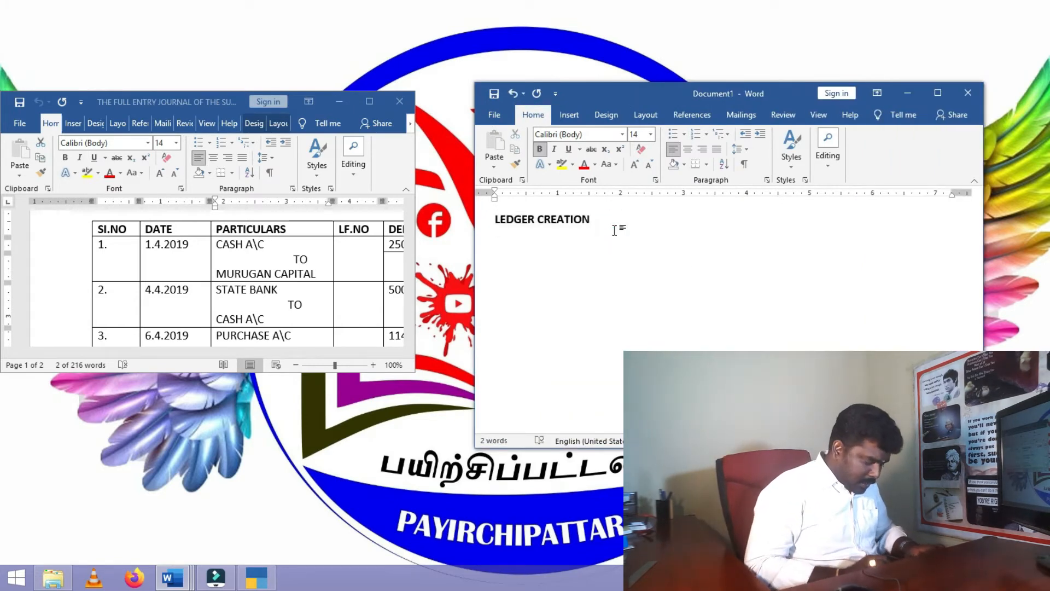
key(Return)
text(1. CASH A/C)
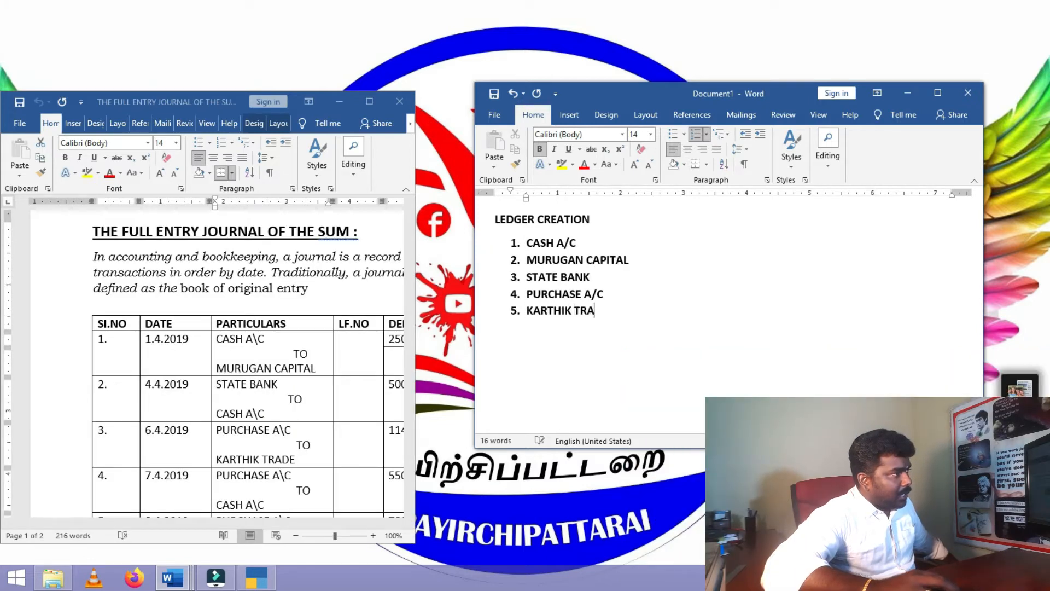
text(DERS)
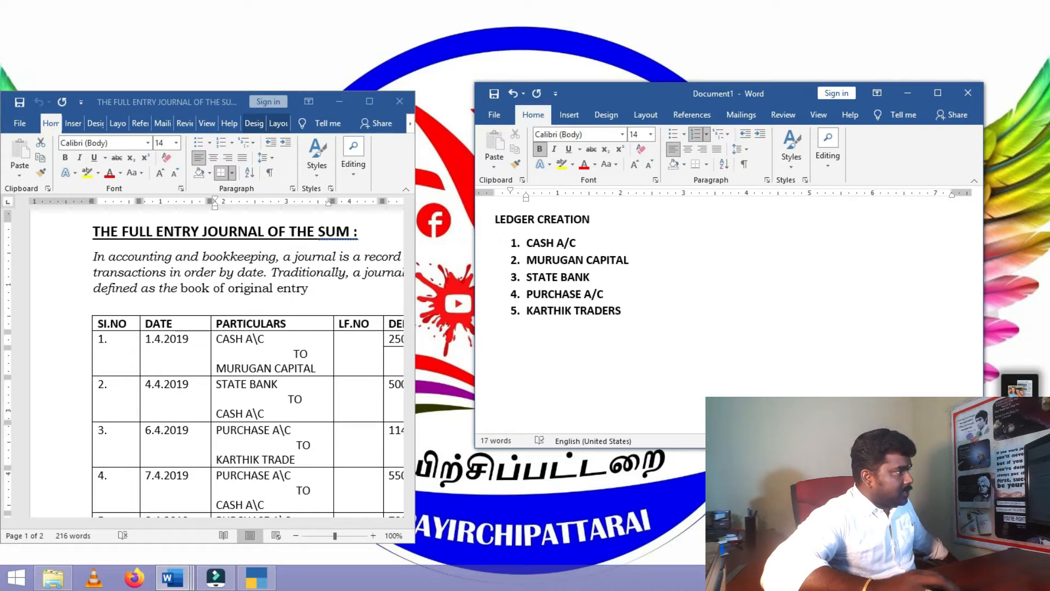
key(Return)
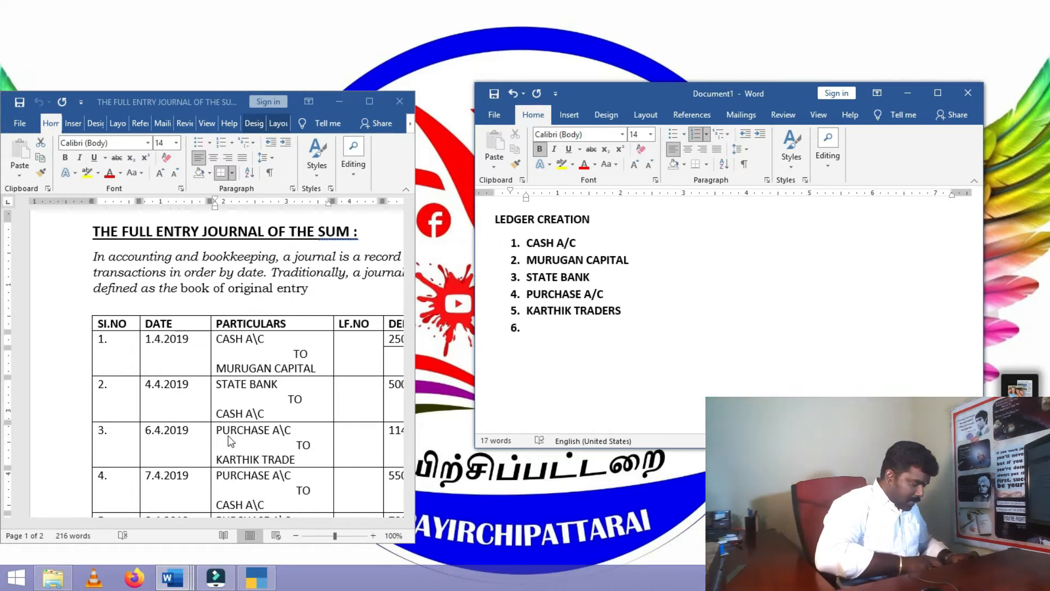
scroll(234, 456, down, 2)
scroll(234, 456, down, 7)
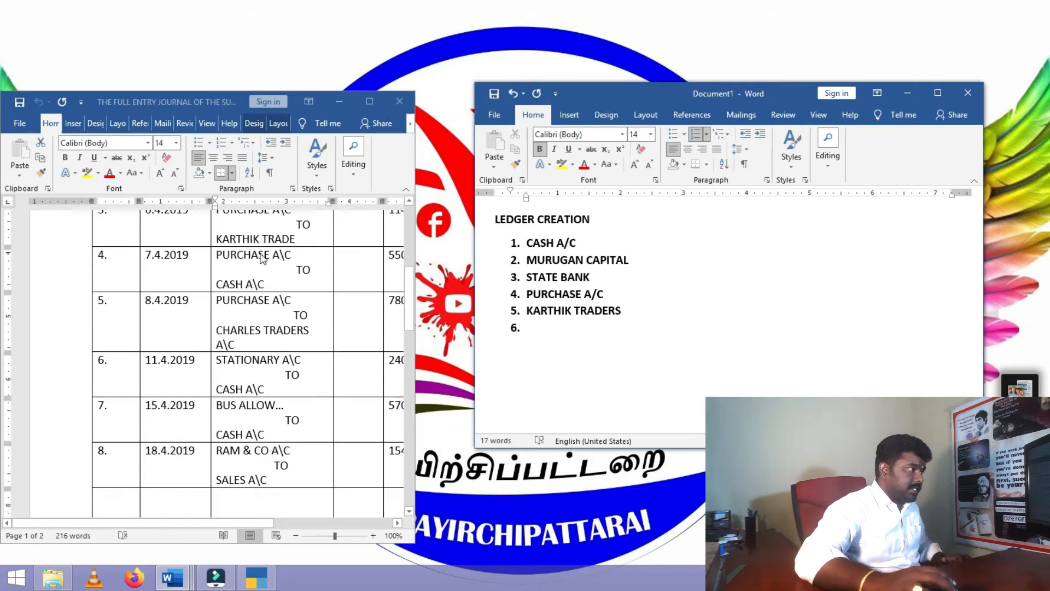
drag(526, 295, 606, 295)
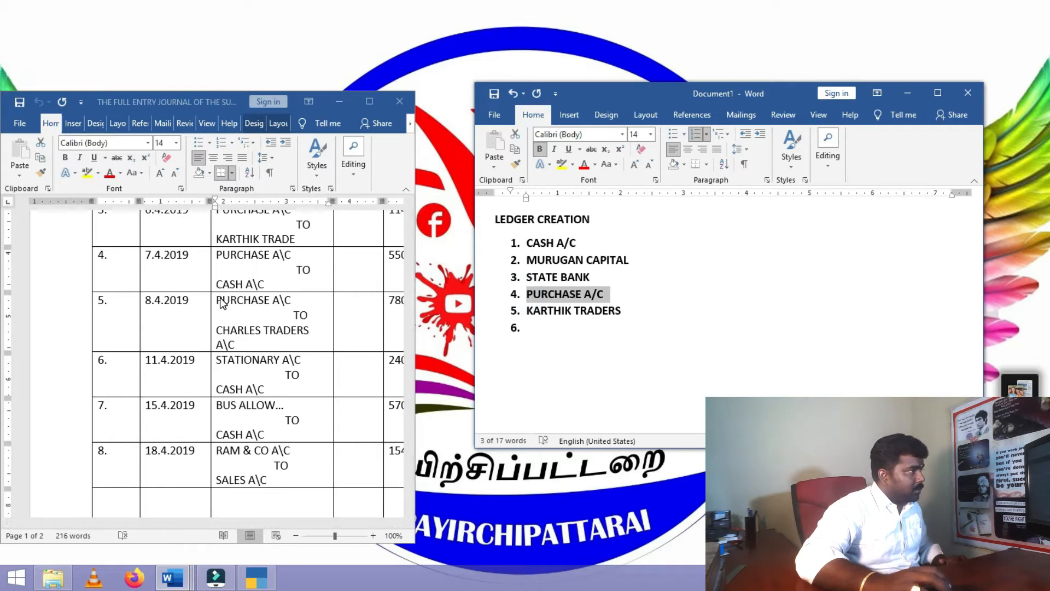
click(244, 342)
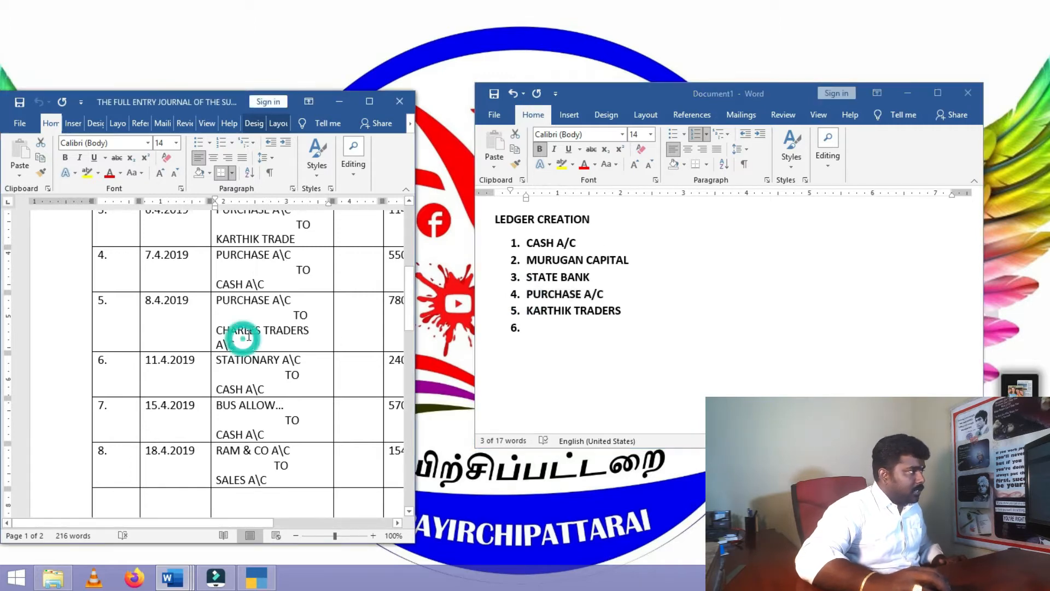
scroll(244, 342, down, 2)
click(527, 327)
click(538, 331)
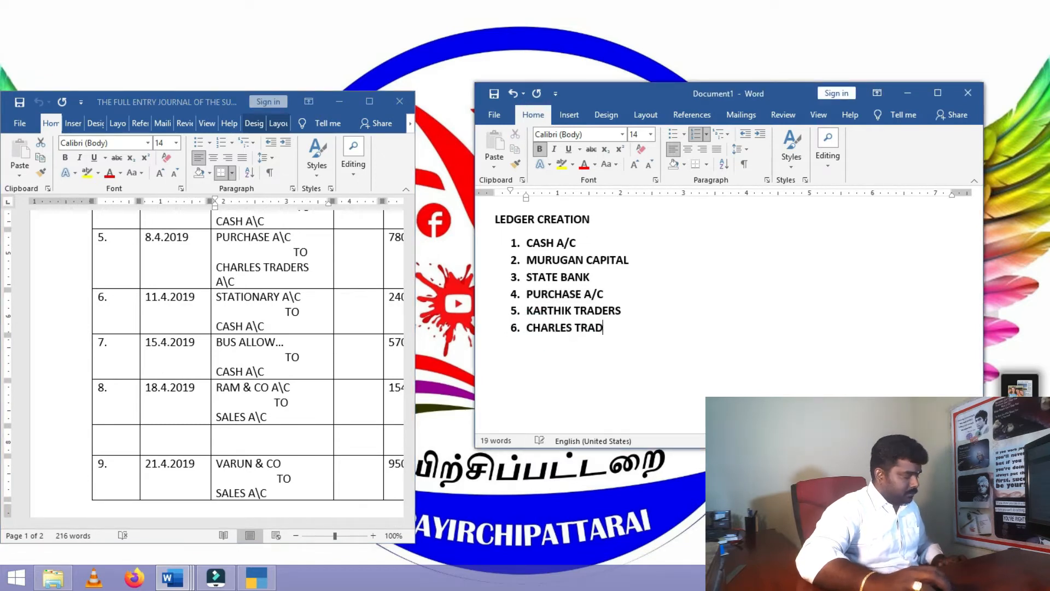
- Add STATIONARY, BUS ALLOWANCES, RAM & CO, SALES and VARUN & CO as list items 7–11
text(ERS)
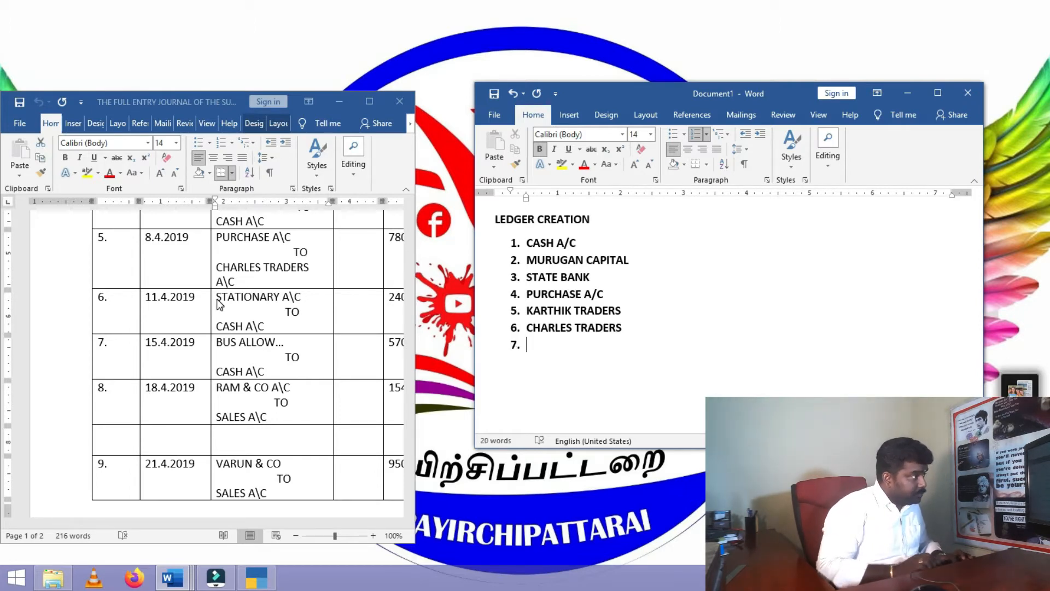
text(TATIONARY)
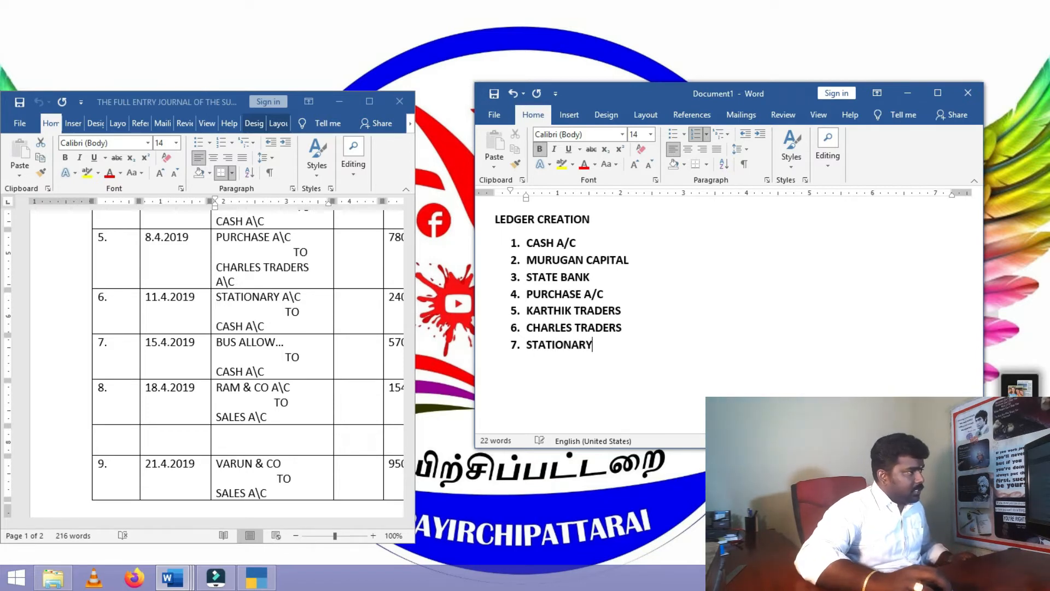
key(Return)
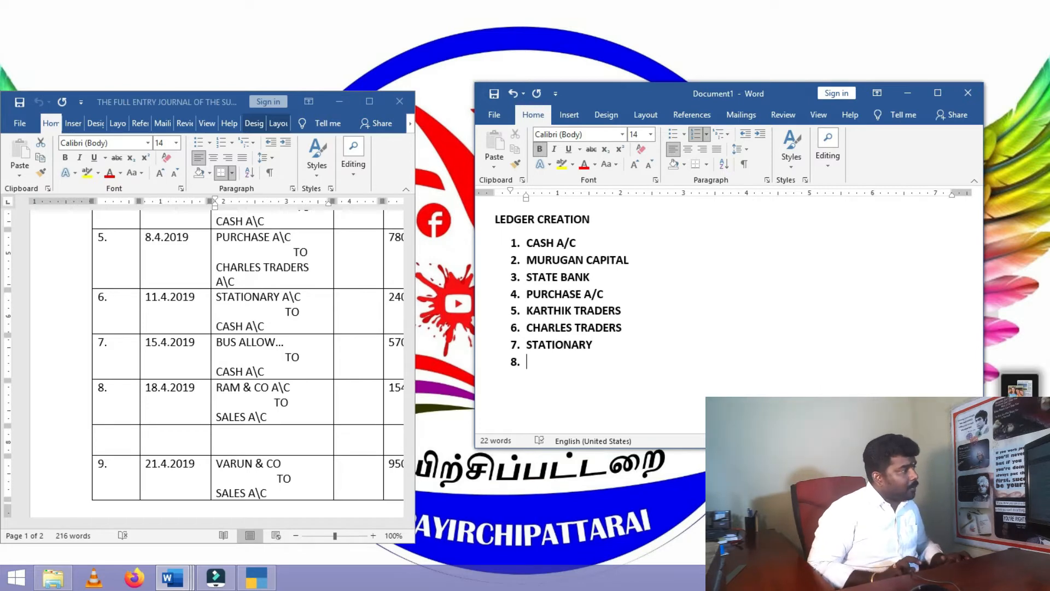
text(BUS ALLOWANCES )
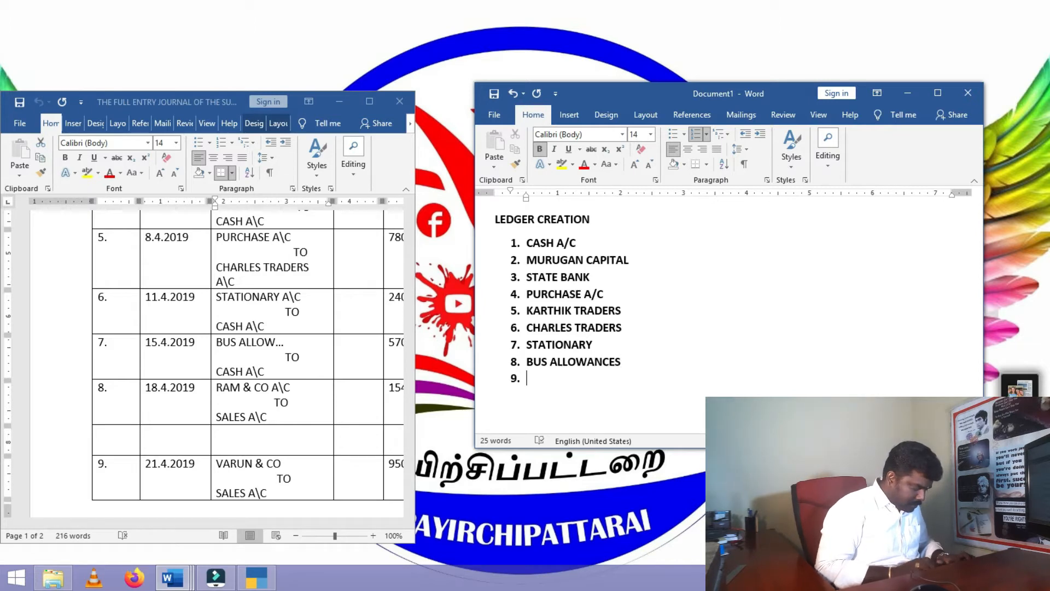
text(RAM)
text(& CO)
key(Return)
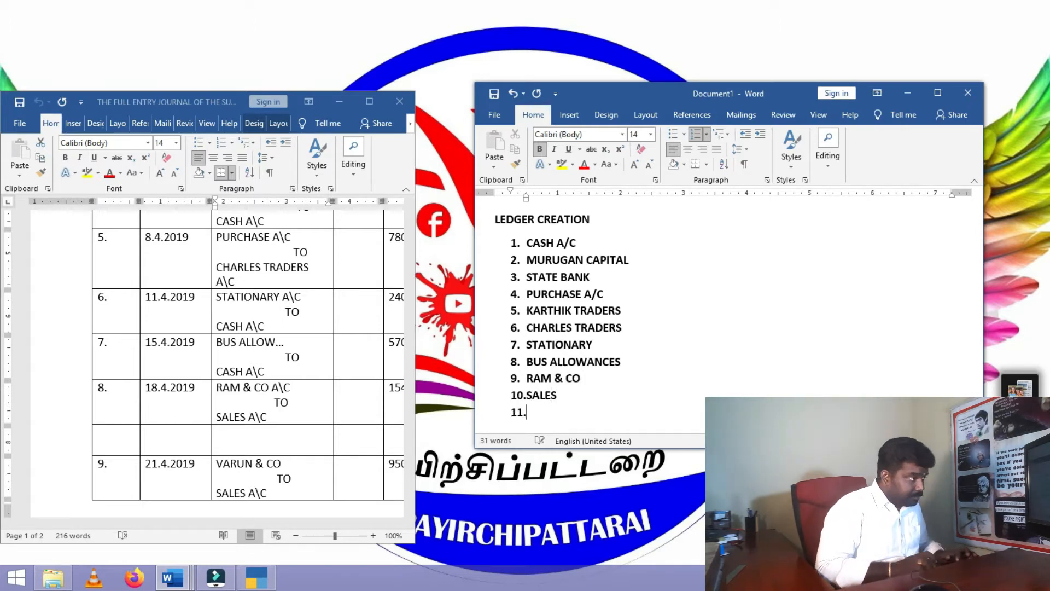
scroll(305, 368, down, 1)
scroll(305, 367, down, 7)
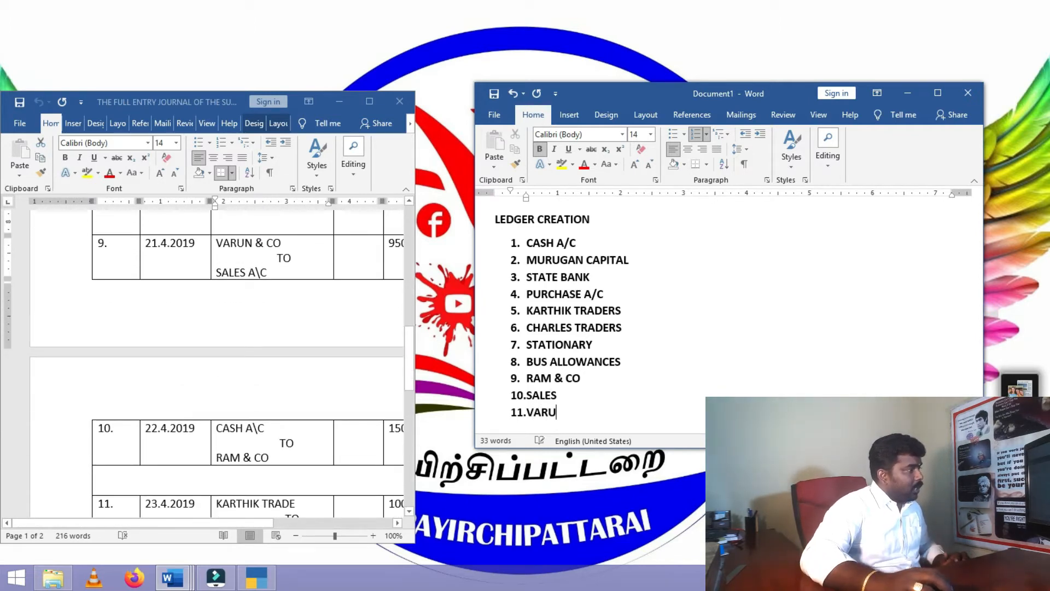
text(& CO)
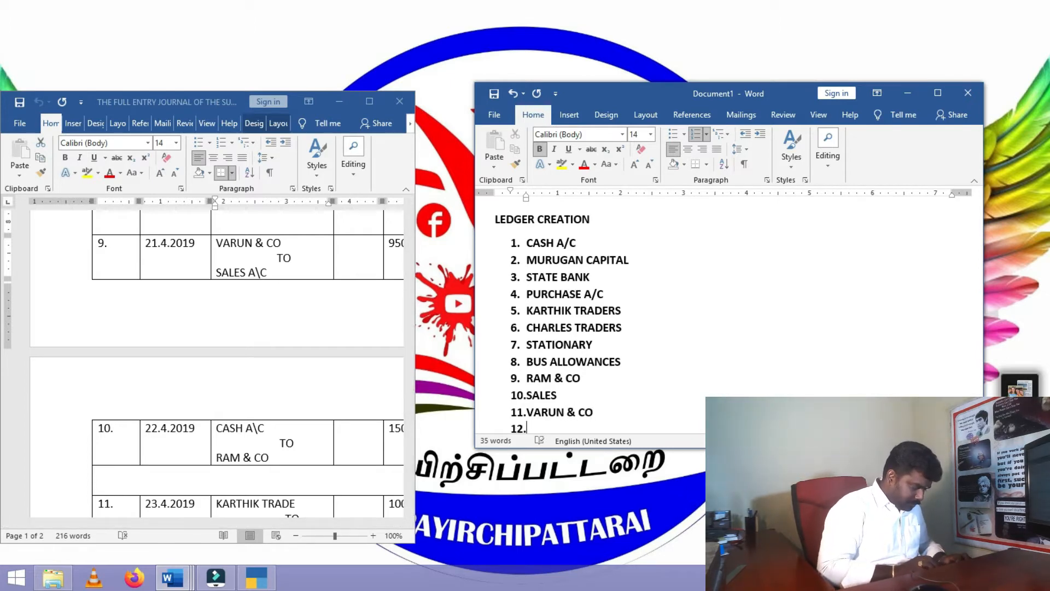
scroll(370, 249, down, 1)
scroll(596, 347, down, 1)
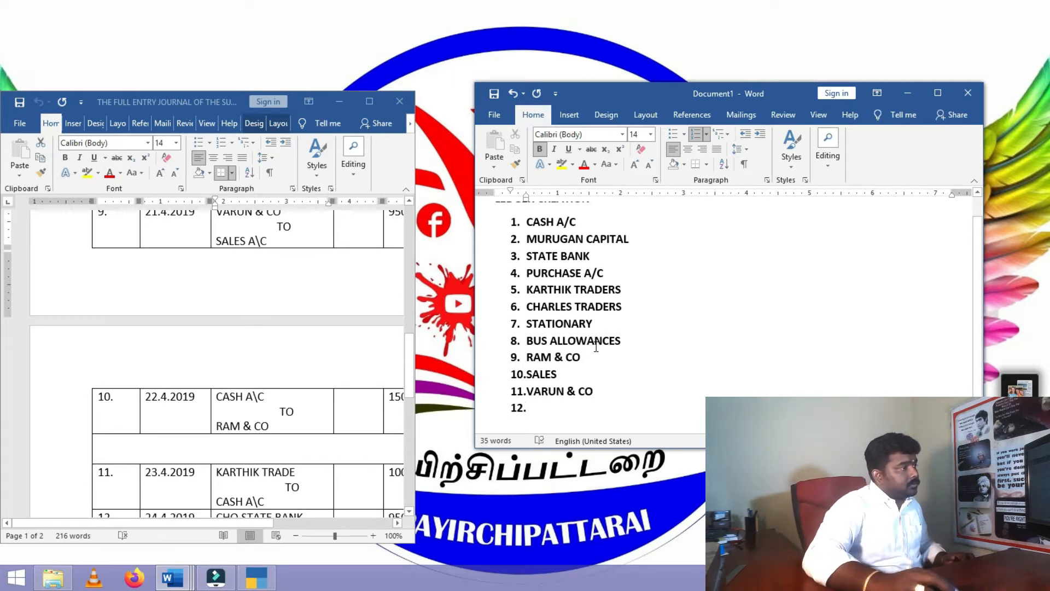
- List TELEPHONE BILL, NEWS PAPER BILL, WATER BILL, OTHER EXP and RENT as items 12–16 from the journal
scroll(244, 345, down, 4)
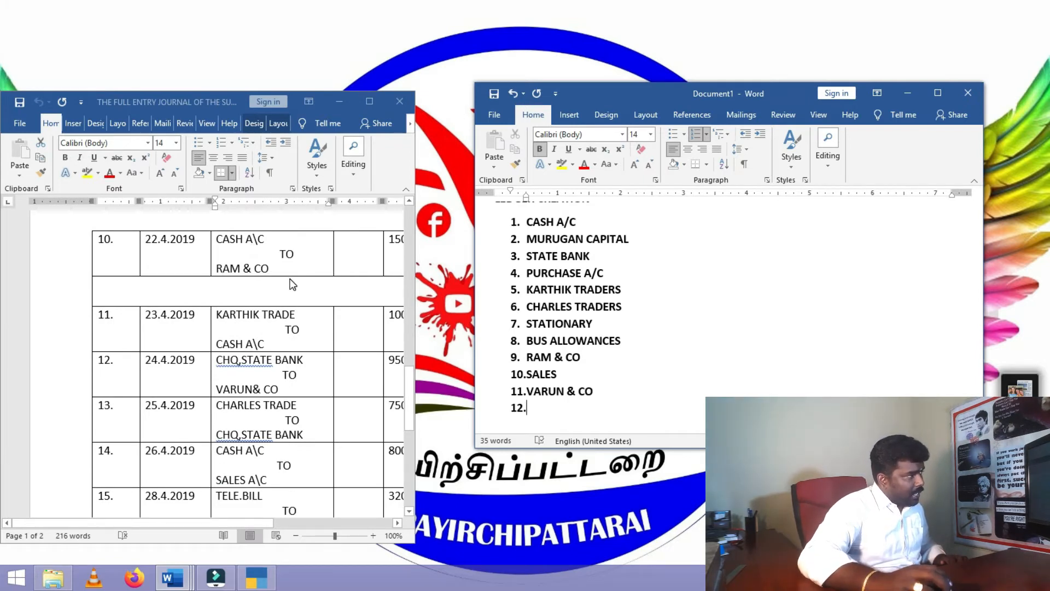
scroll(268, 276, down, 2)
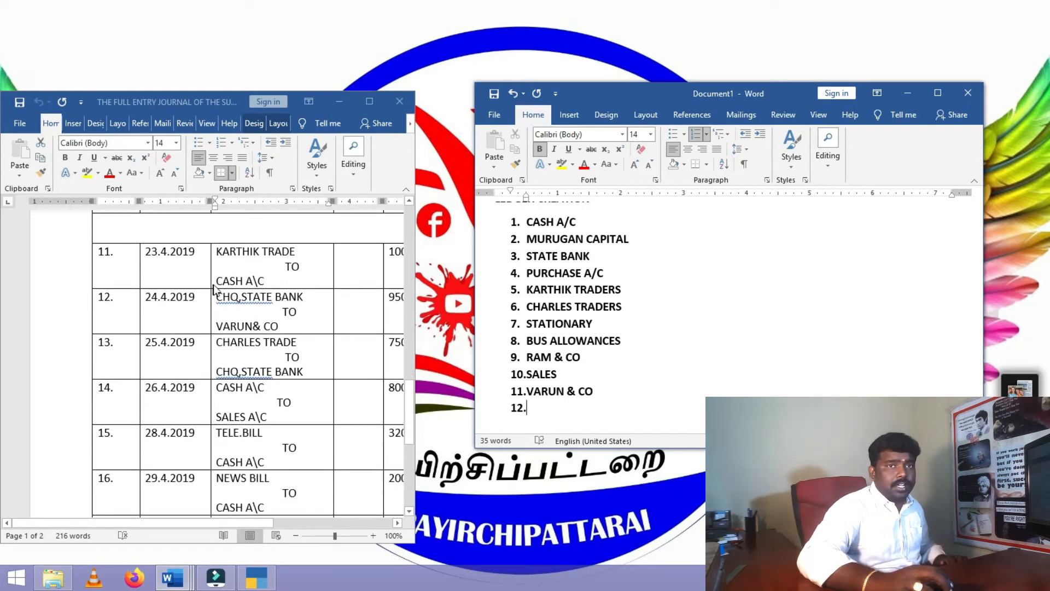
scroll(260, 276, down, 2)
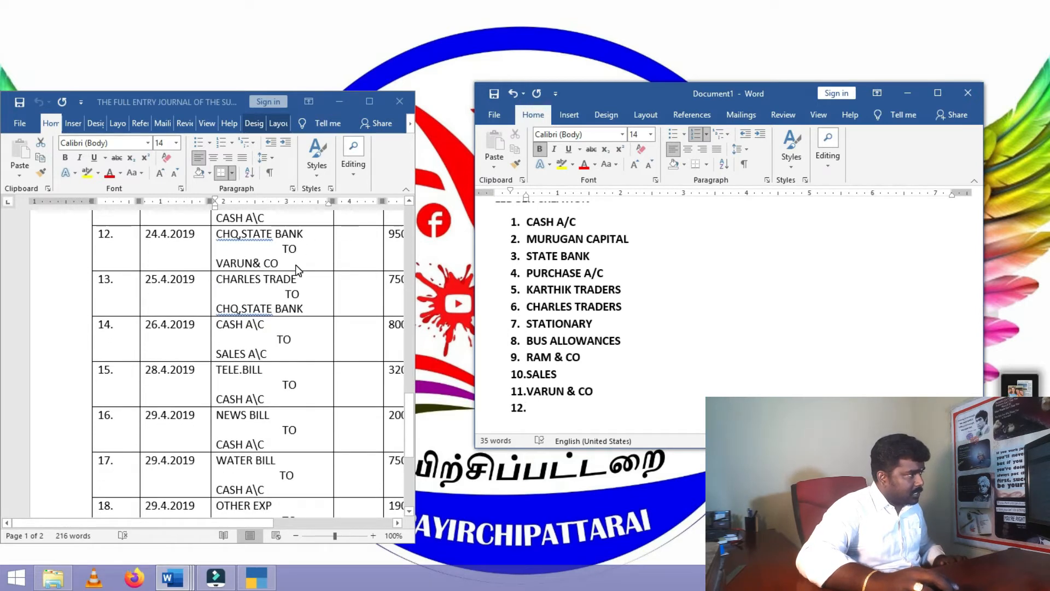
scroll(296, 268, down, 2)
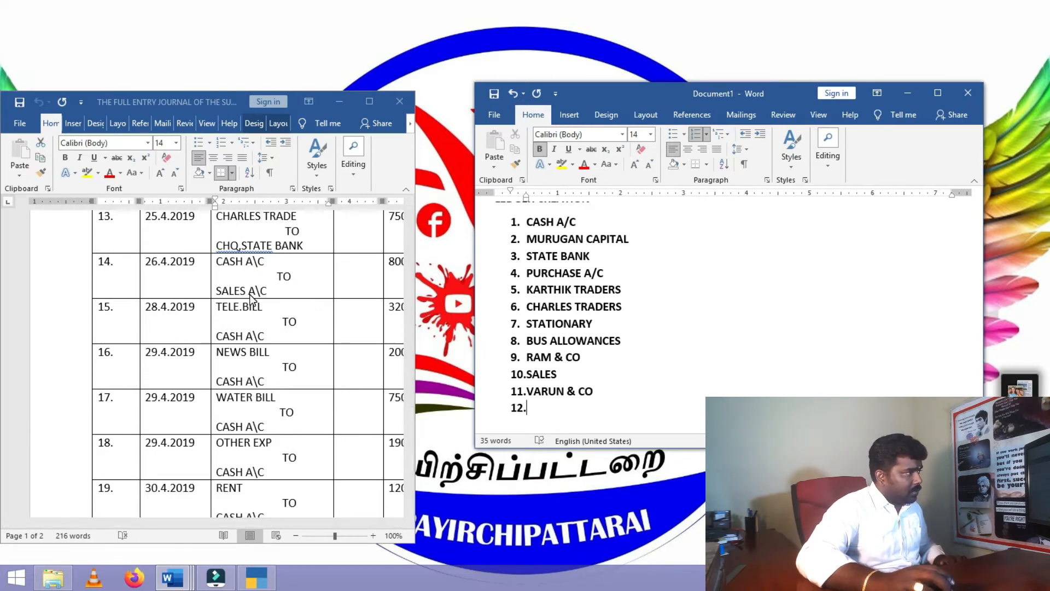
scroll(250, 298, down, 1)
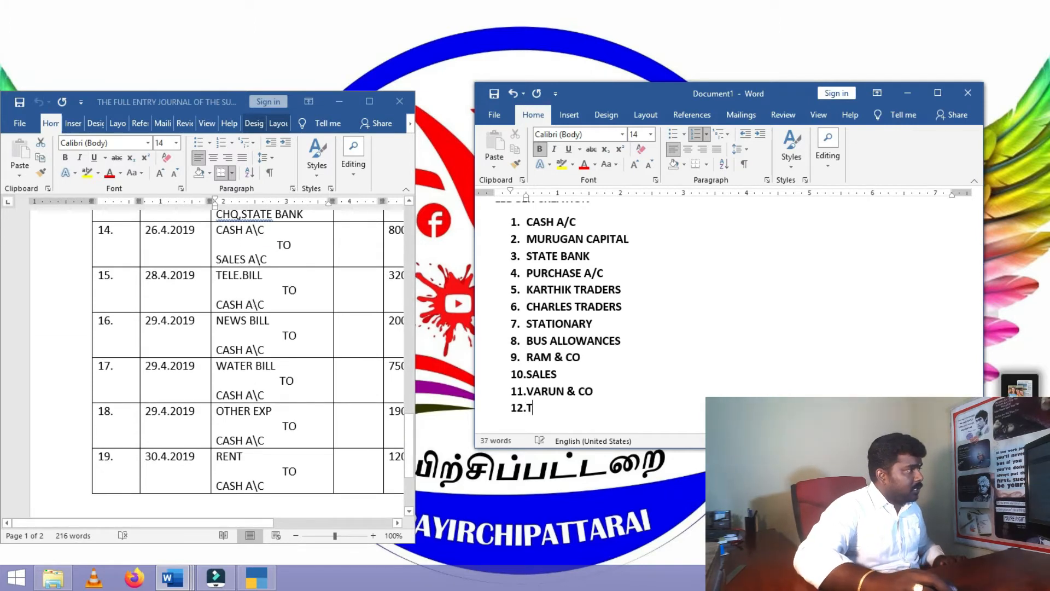
text(M)
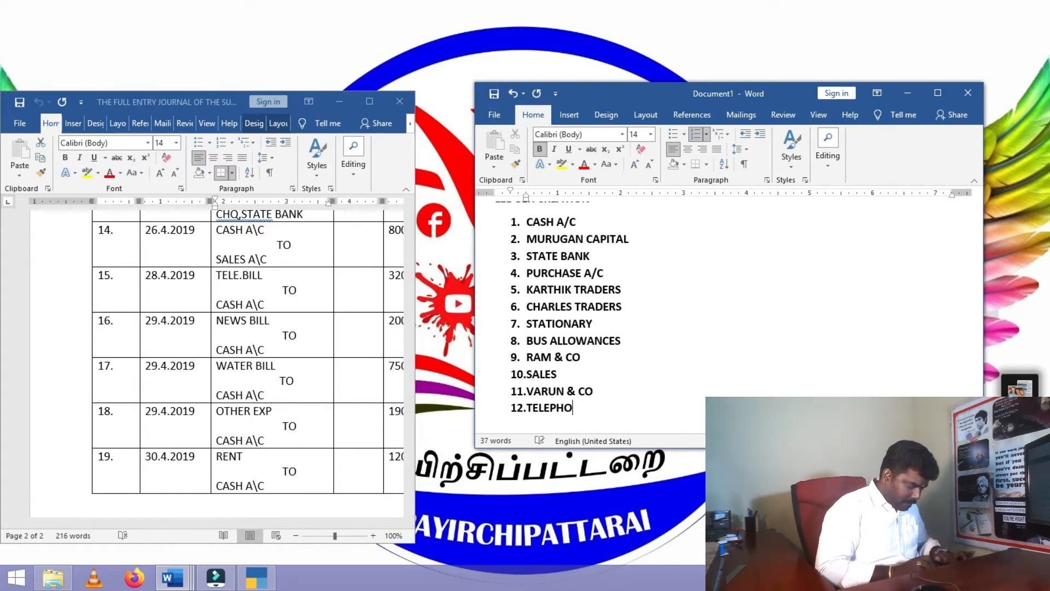
text(E BILL)
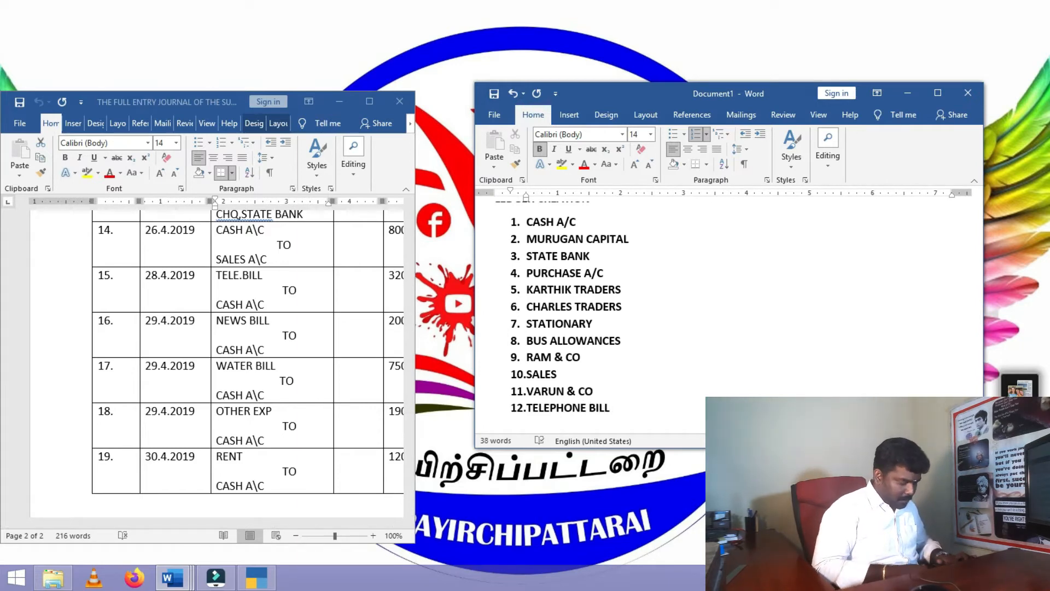
key(Return)
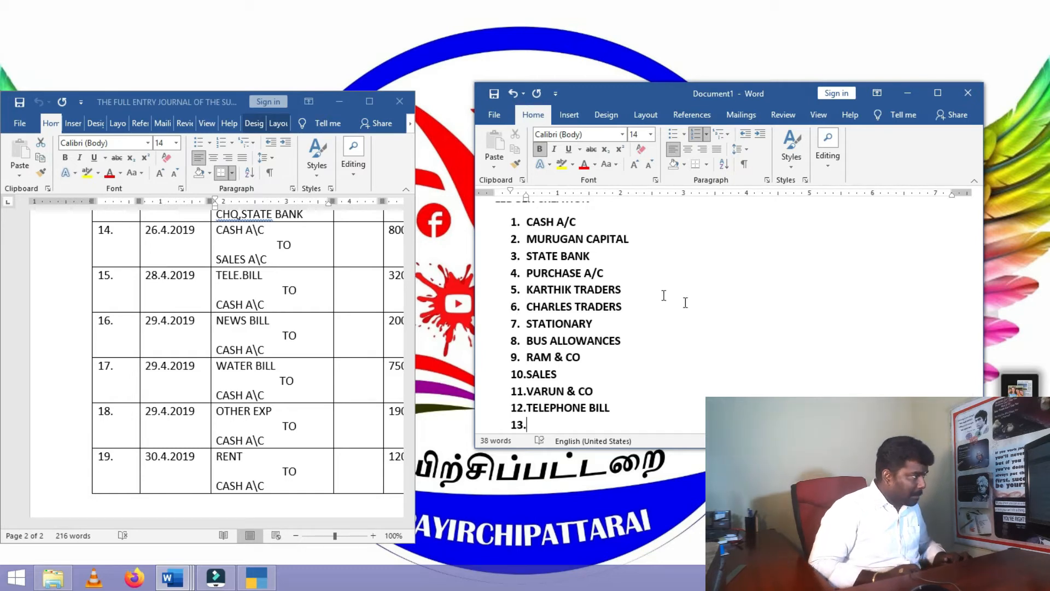
scroll(629, 300, down, 1)
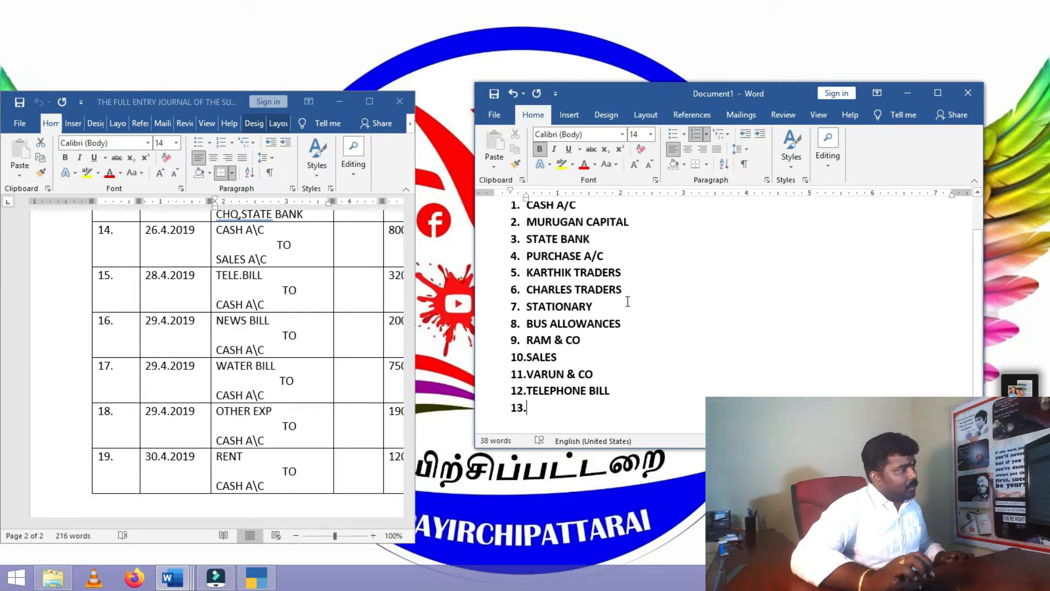
text(NEW)
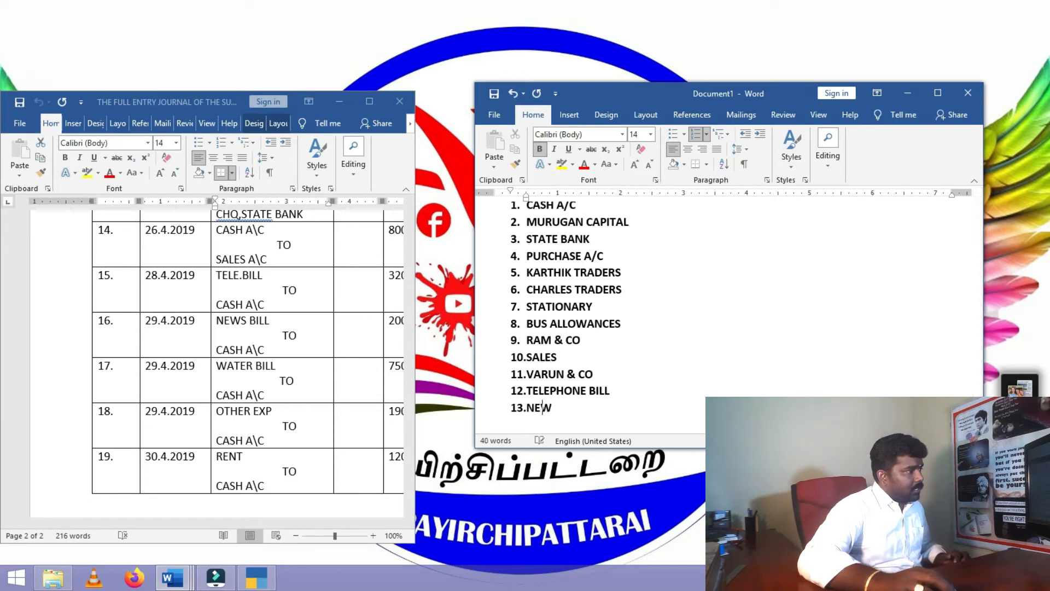
text(S P)
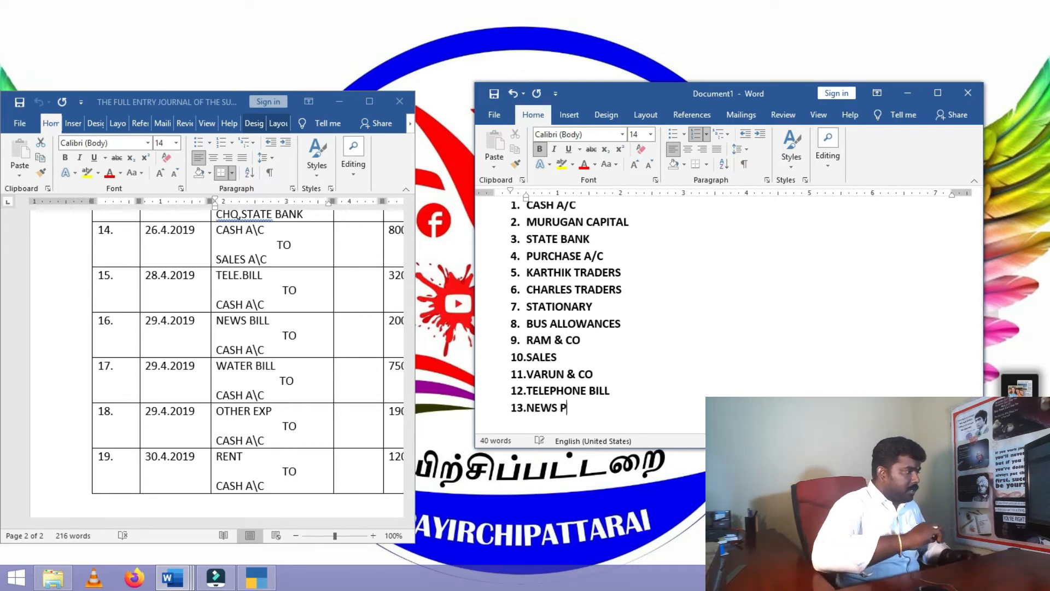
text(APER BILL)
key(Return)
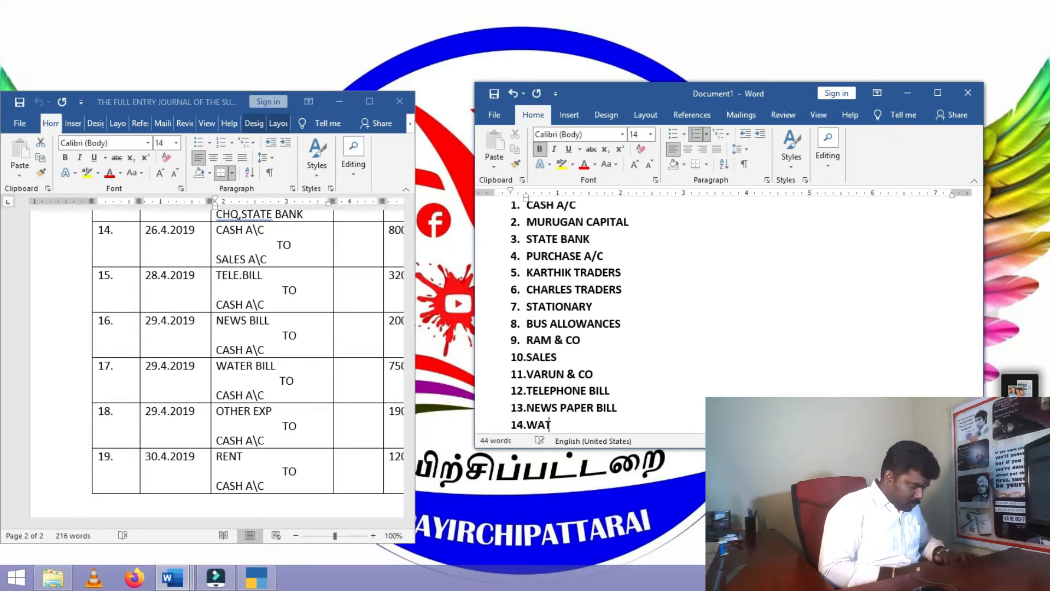
text(WATER BILL)
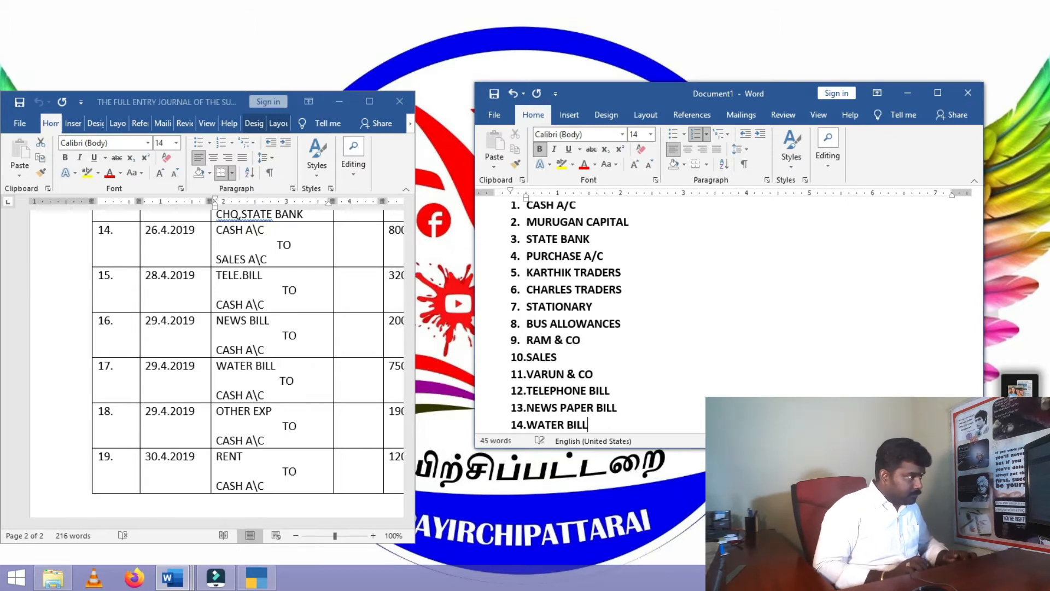
key(Return)
text(OTHER EXP)
key(Return)
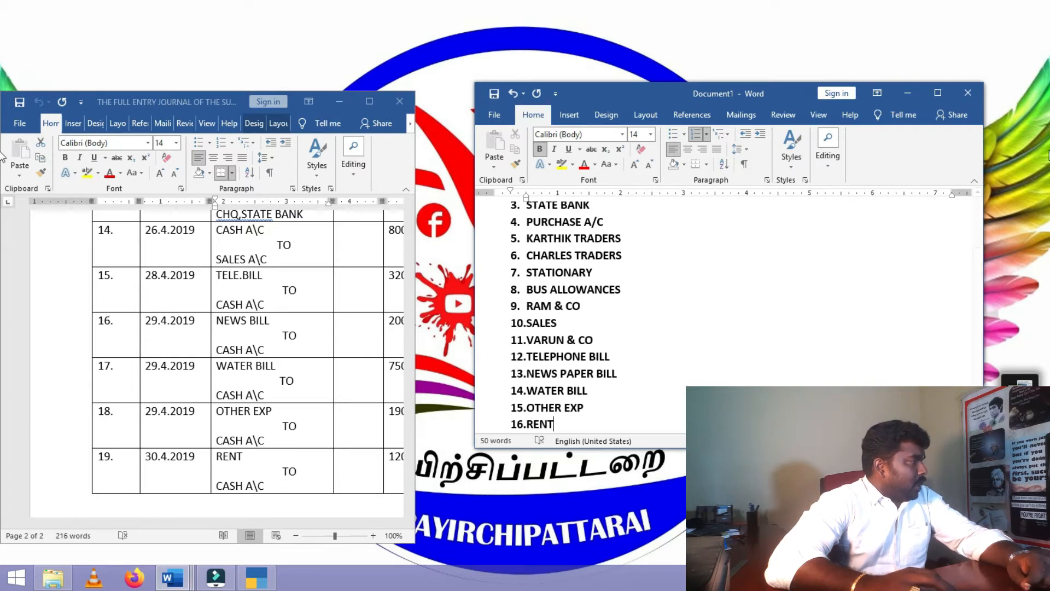
scroll(383, 383, up, 1)
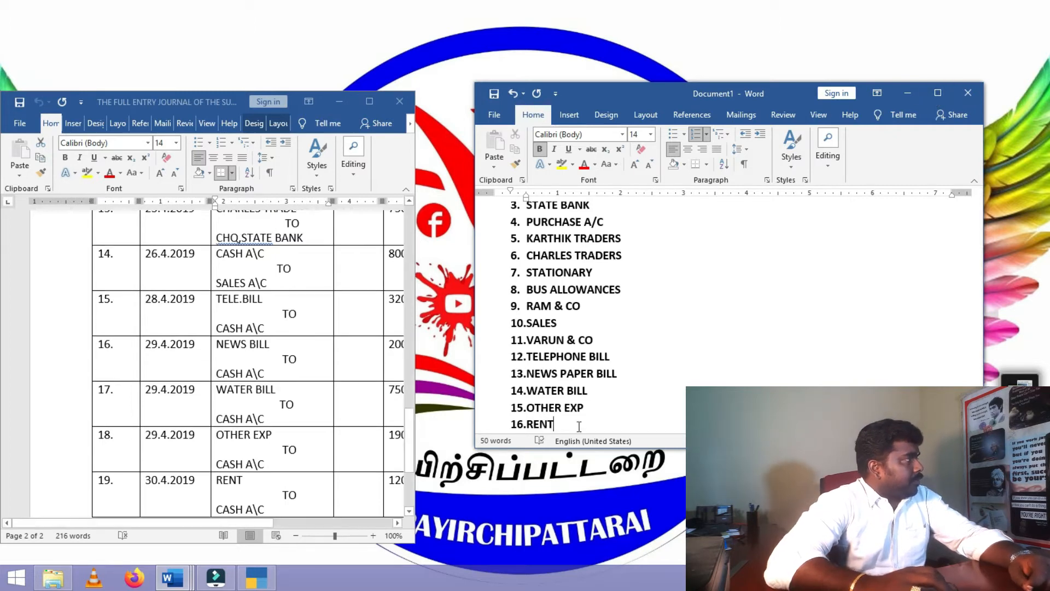
click(938, 93)
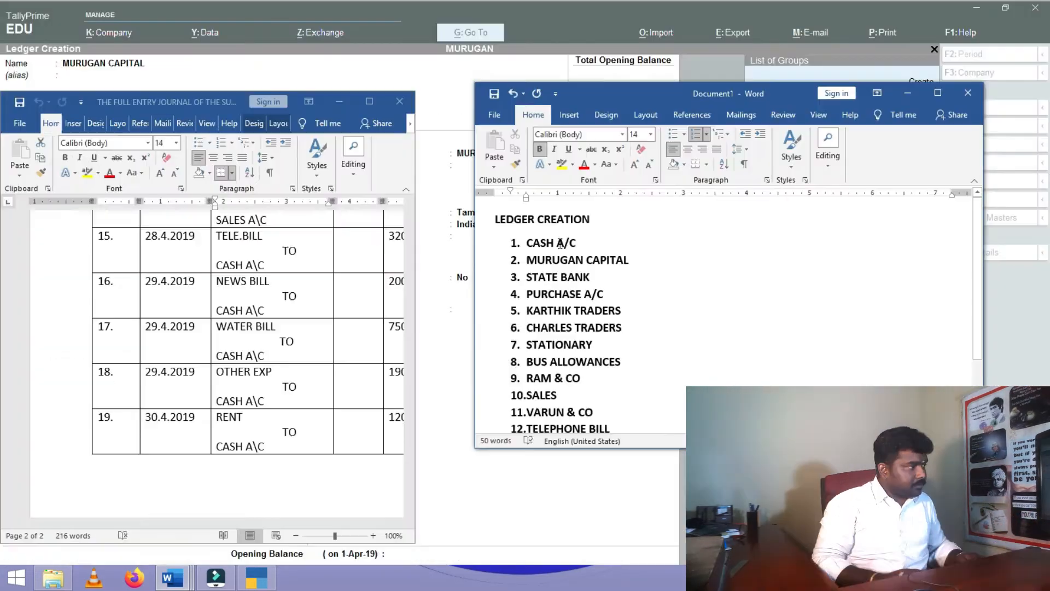
scroll(561, 243, down, 3)
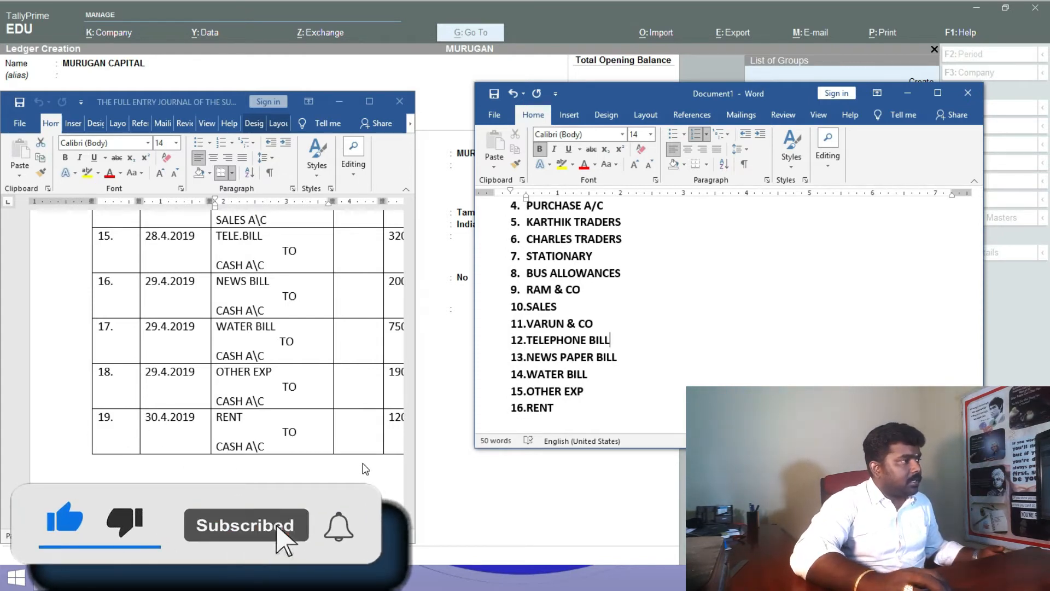
scroll(265, 446, up, 4)
scroll(265, 446, up, 15)
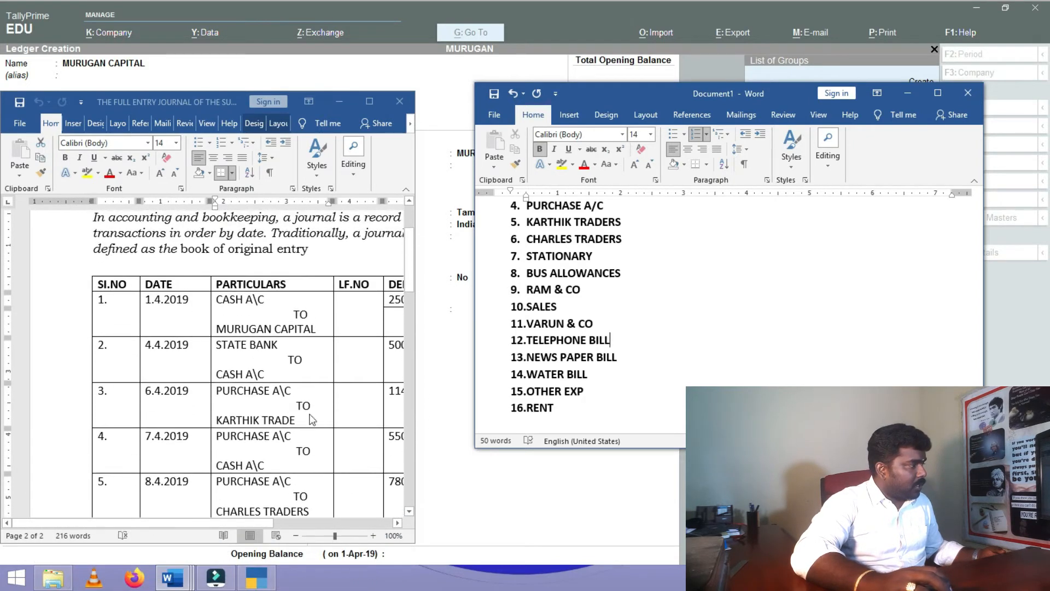
click(767, 324)
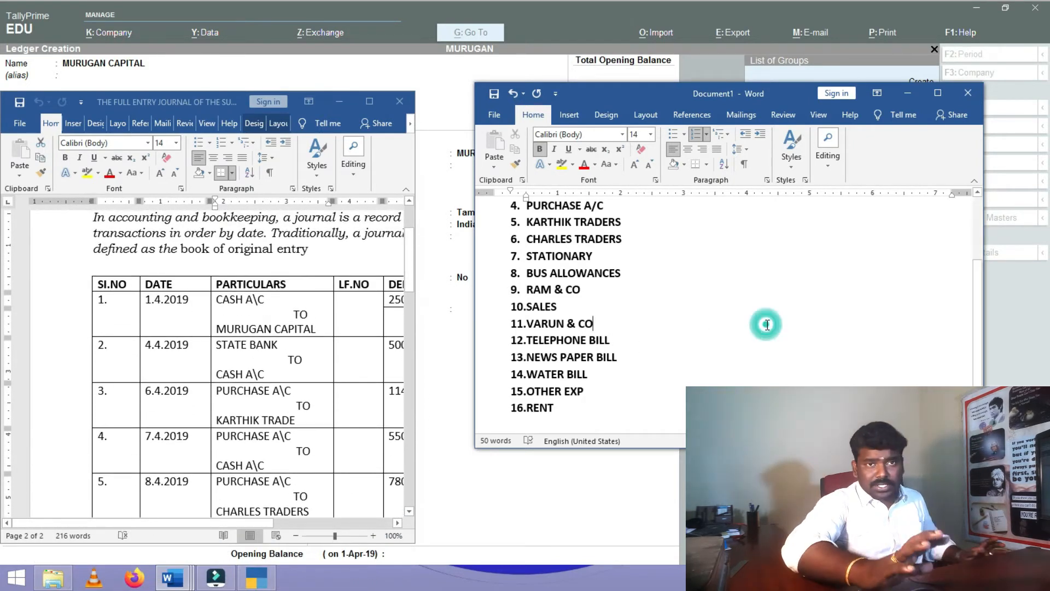
click(937, 93)
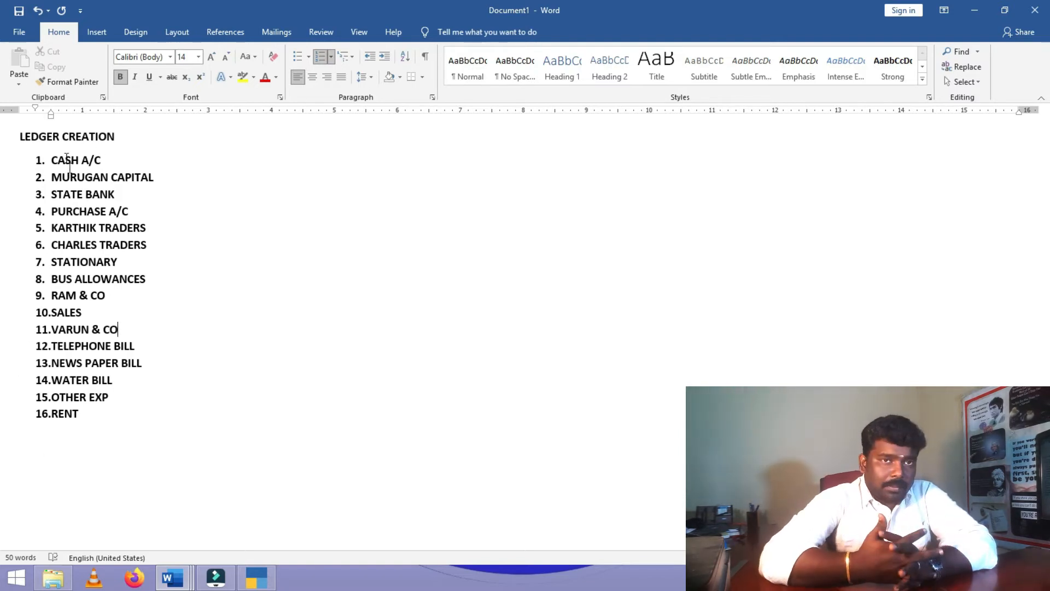
- Insert a 'LEDGER NAME UNDER GROUP' column heading line beneath the LEDGER CREATION title
click(138, 139)
key(Return)
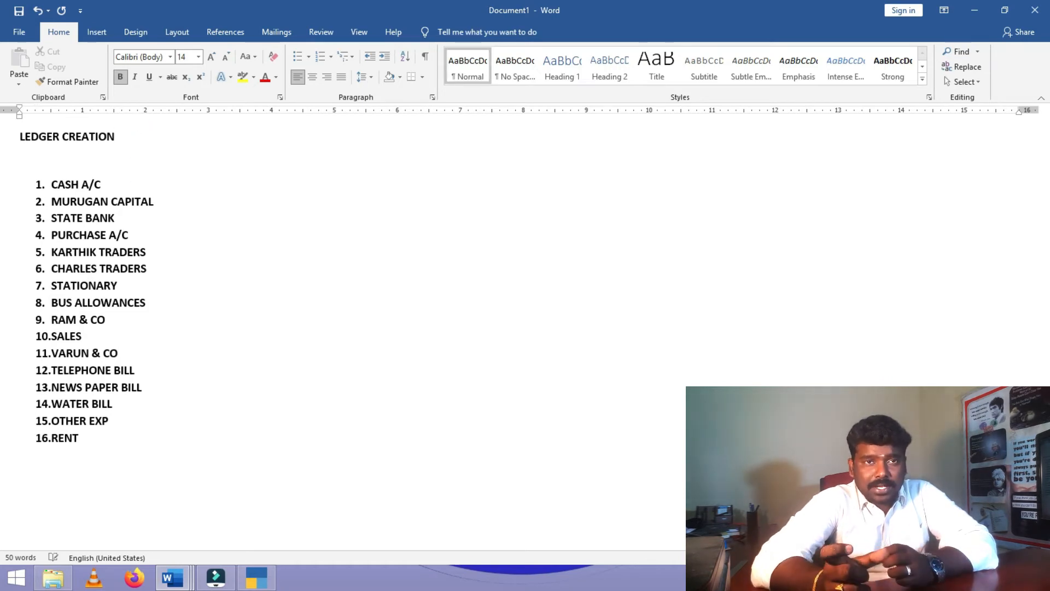
text(LEDGER NAME)
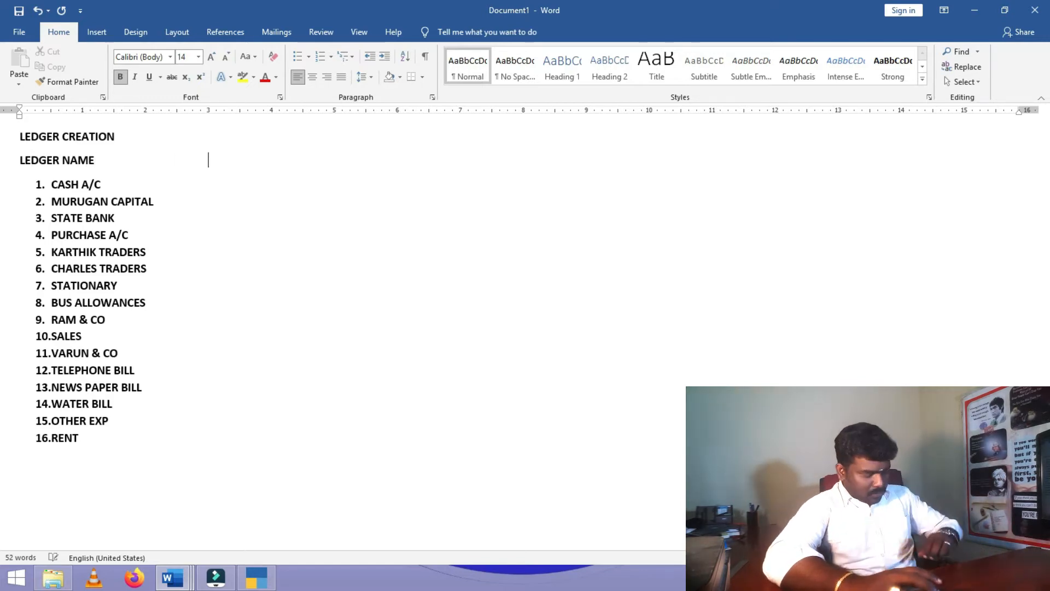
text(                                                    U)
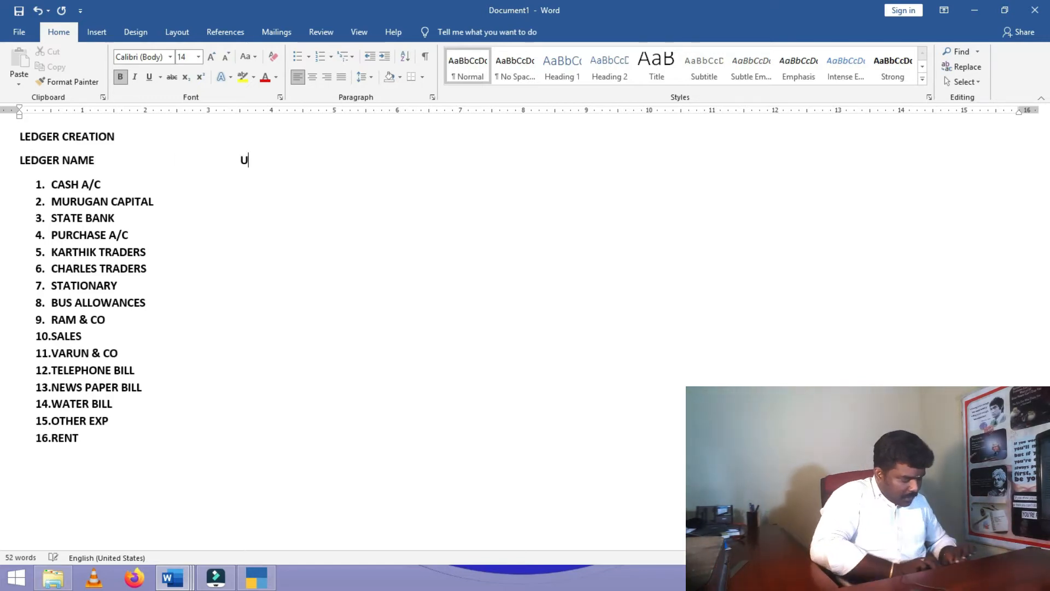
text(NDER GROUP)
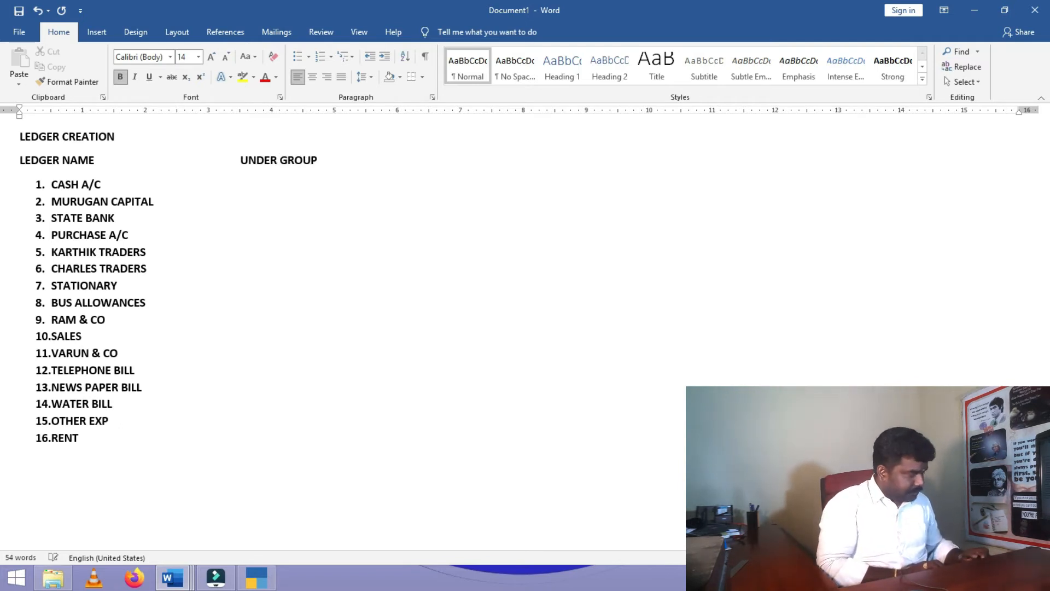
key(Return)
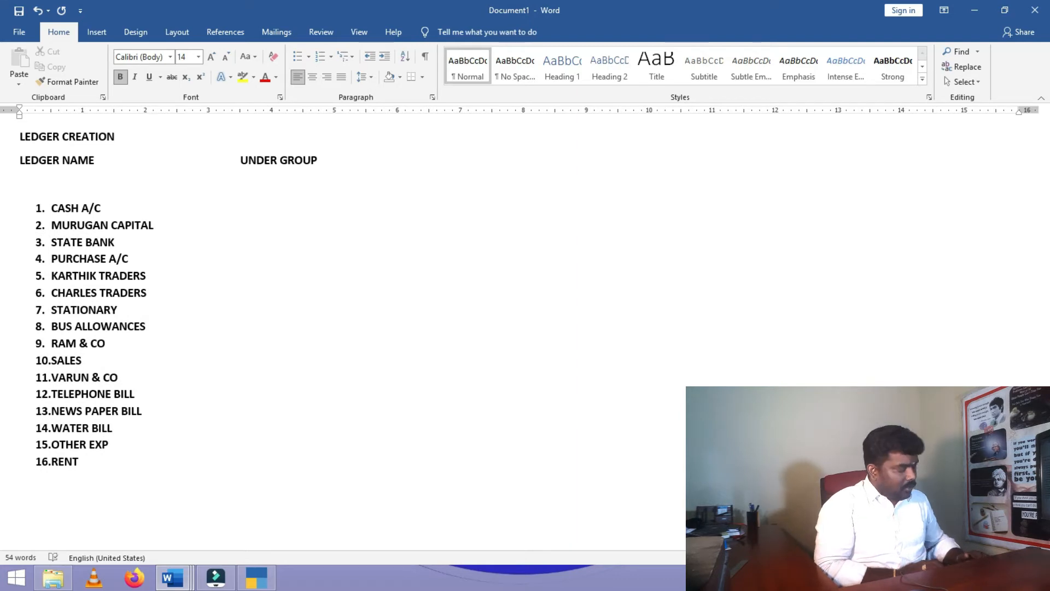
key(Delete)
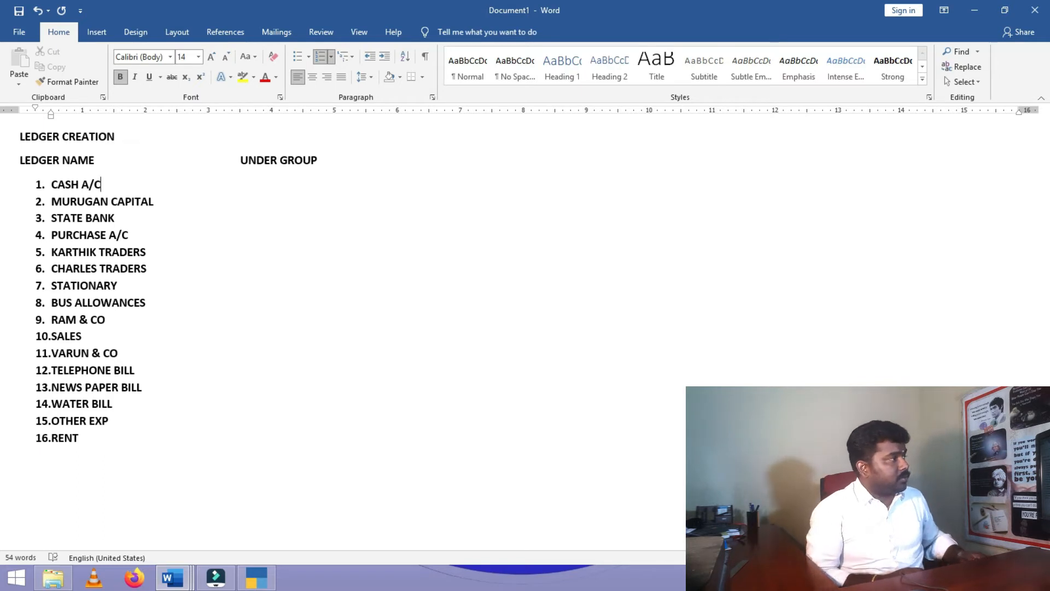
click(265, 583)
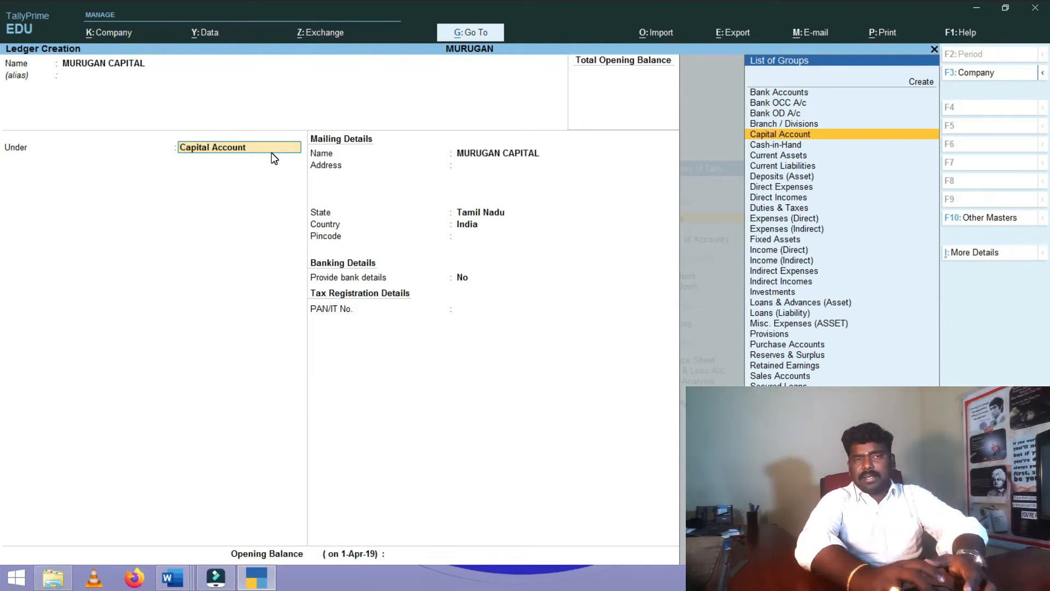
- Minimise TallyPrime, the Word ledger list and the Word journal, leaving the desktop clear
click(979, 9)
click(979, 11)
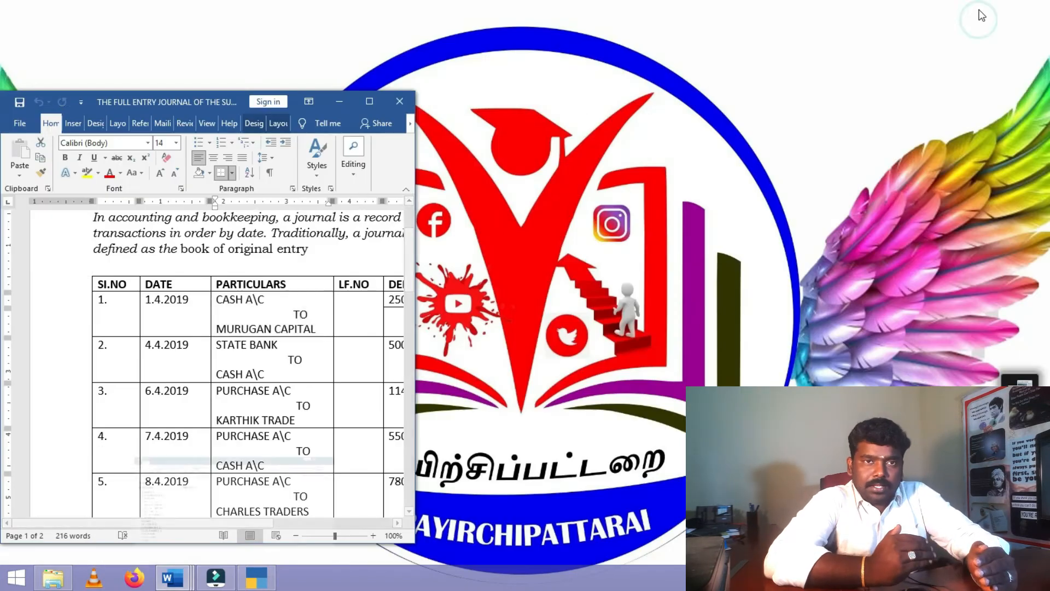
click(331, 102)
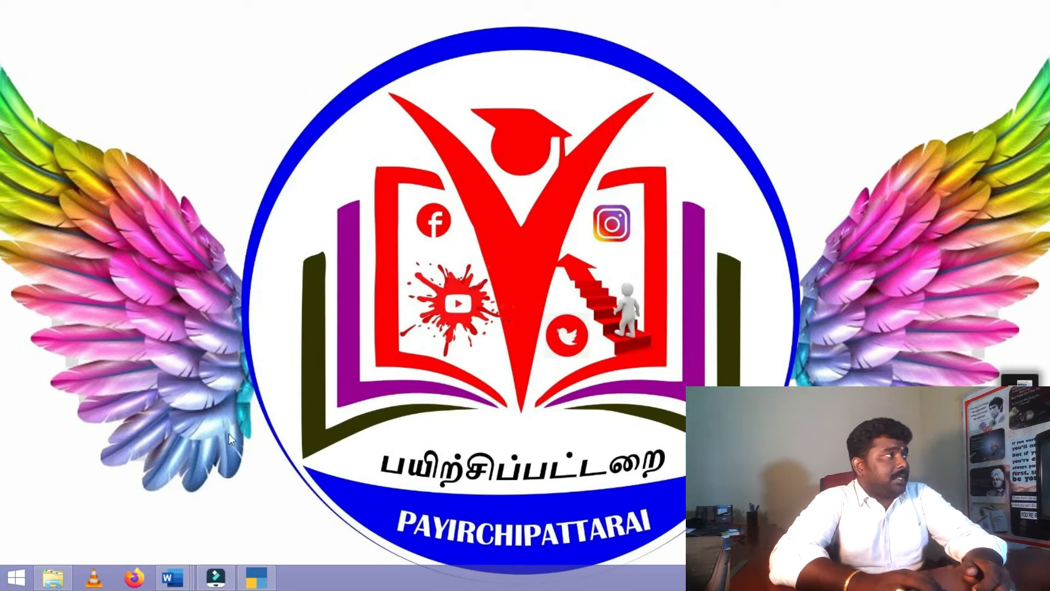
- Bring the Intro-4 notes forward and scroll to the 'creation of ledger' heading before GROUP
mouse_move(168, 582)
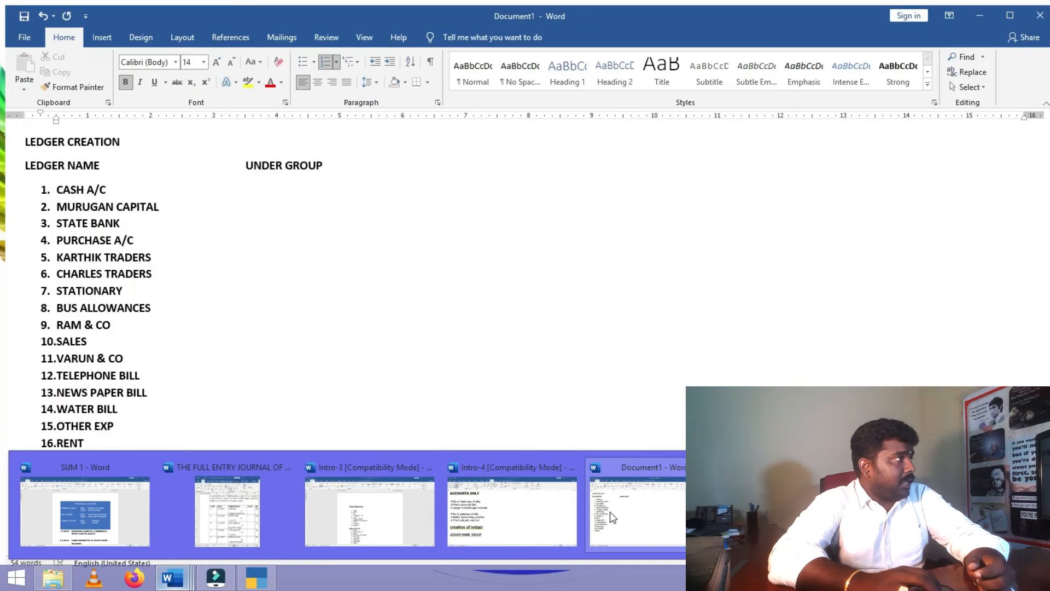
mouse_move(363, 514)
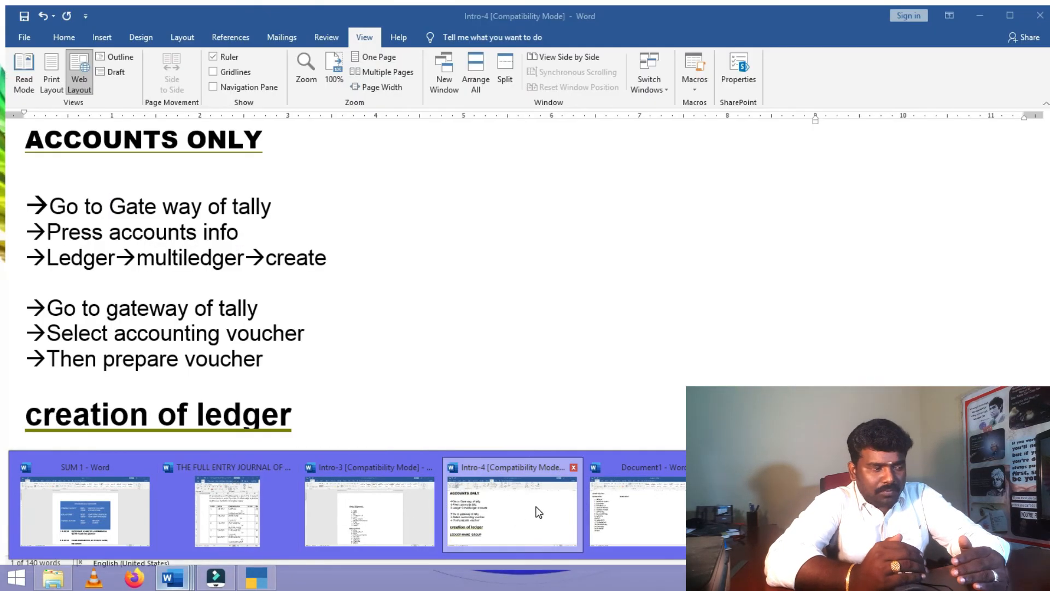
click(535, 506)
click(345, 404)
scroll(345, 405, down, 6)
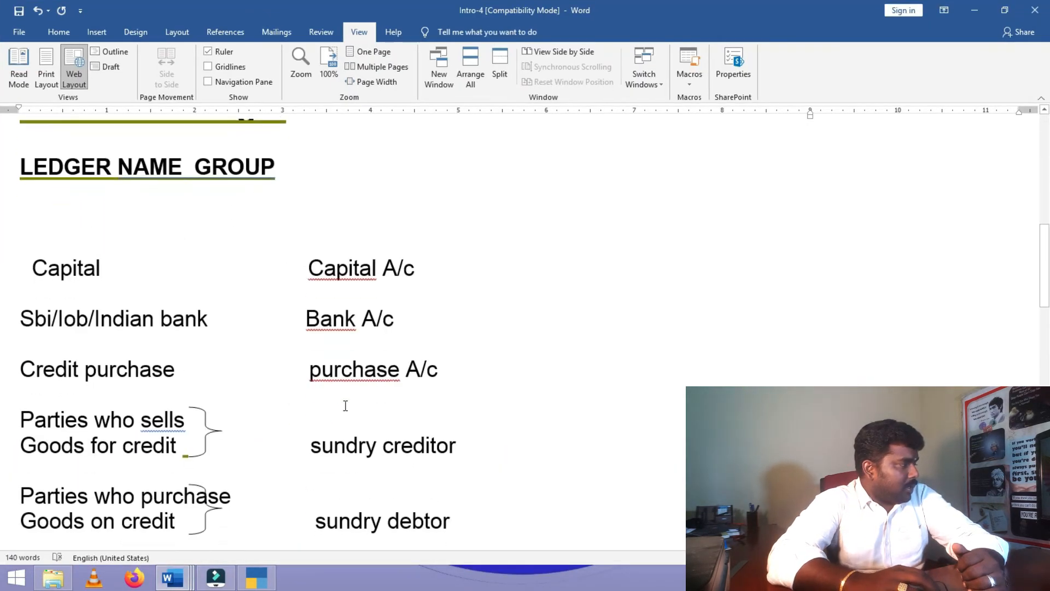
scroll(347, 404, down, 1)
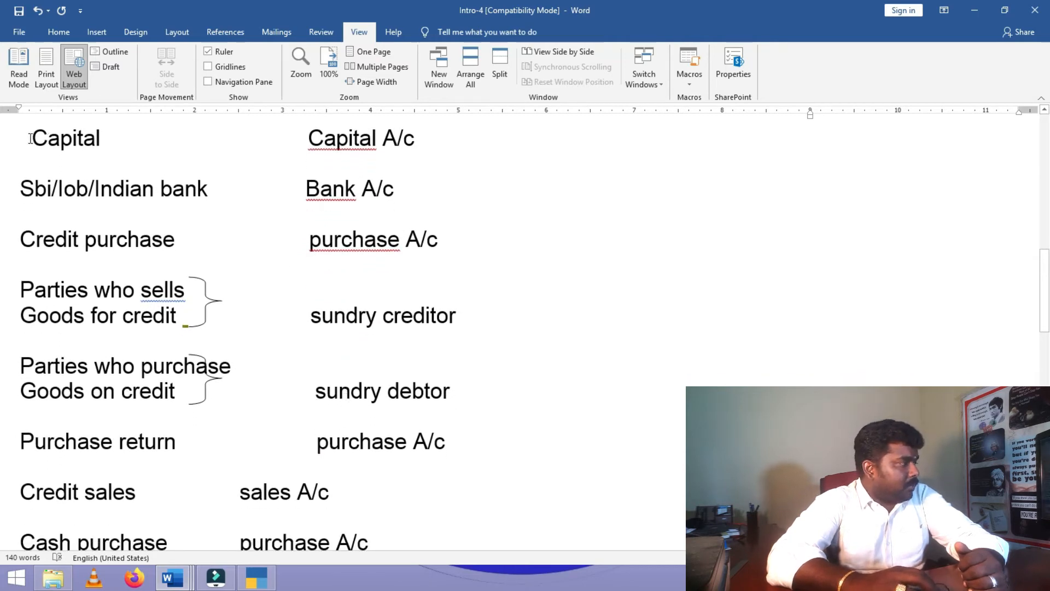
scroll(181, 206, up, 2)
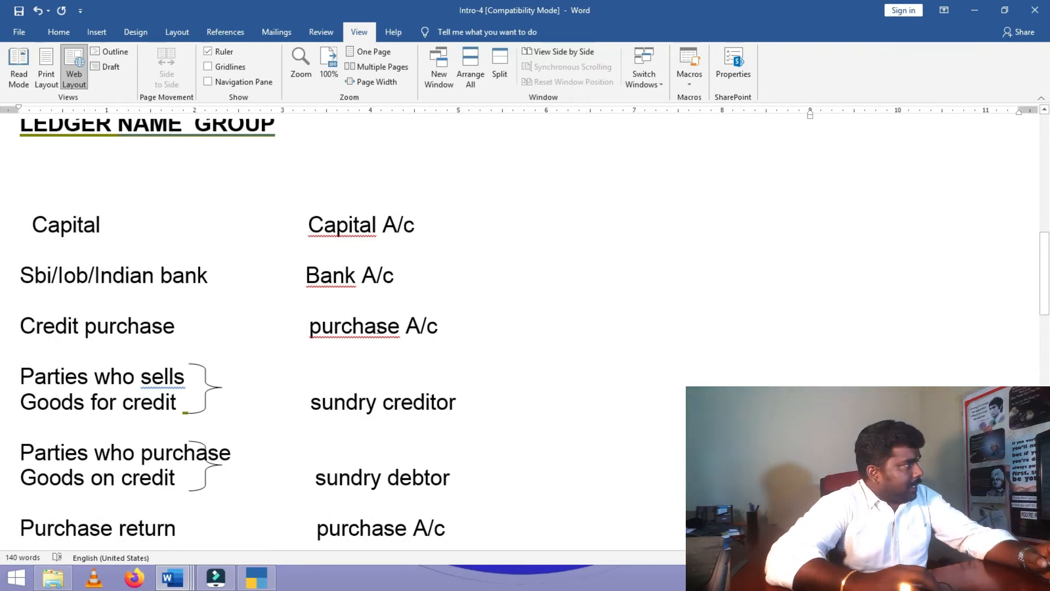
scroll(207, 220, up, 2)
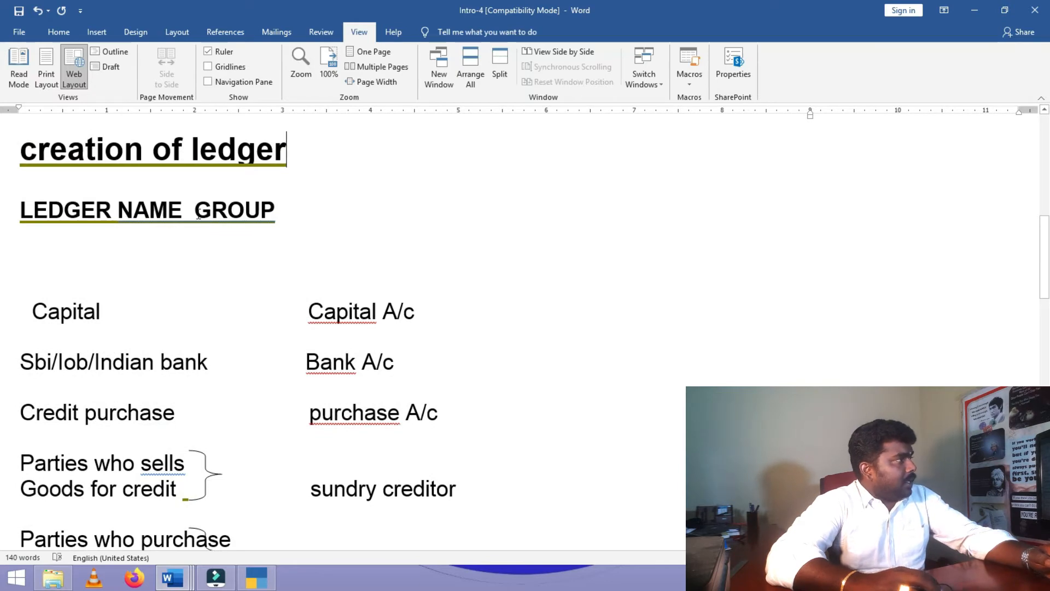
click(197, 215)
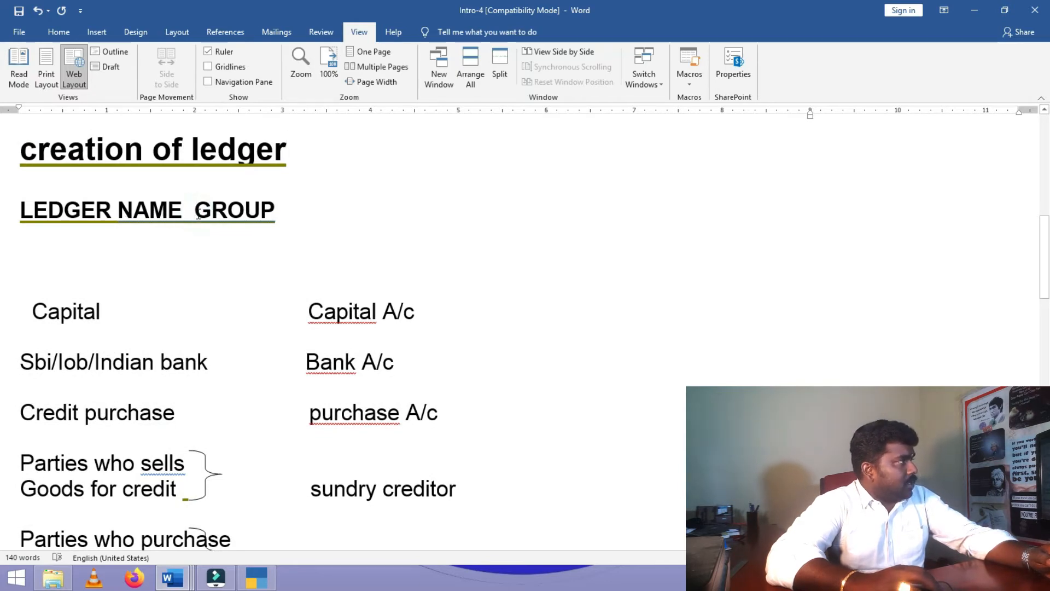
- Push GROUP further right in the Intro-4 heading and extend it to read GROUP NAME
click(321, 211)
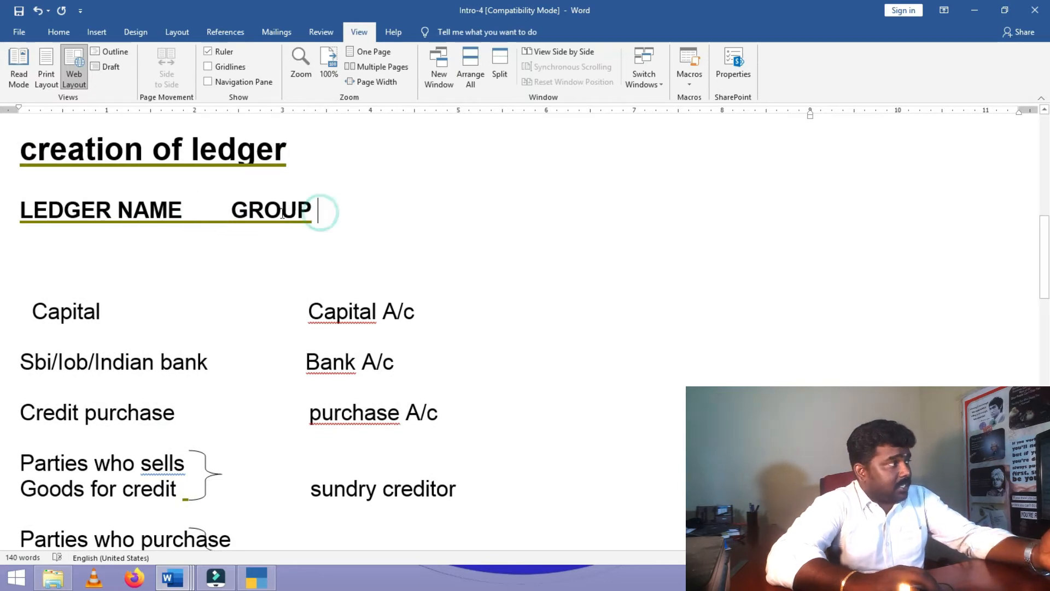
click(231, 212)
click(354, 213)
text(NAME)
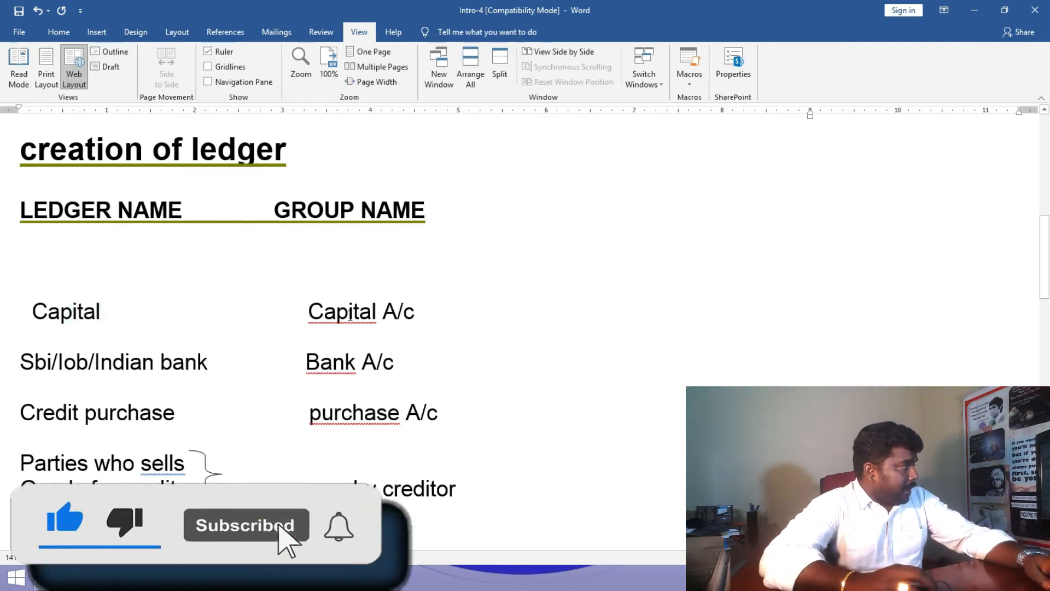
scroll(356, 357, down, 2)
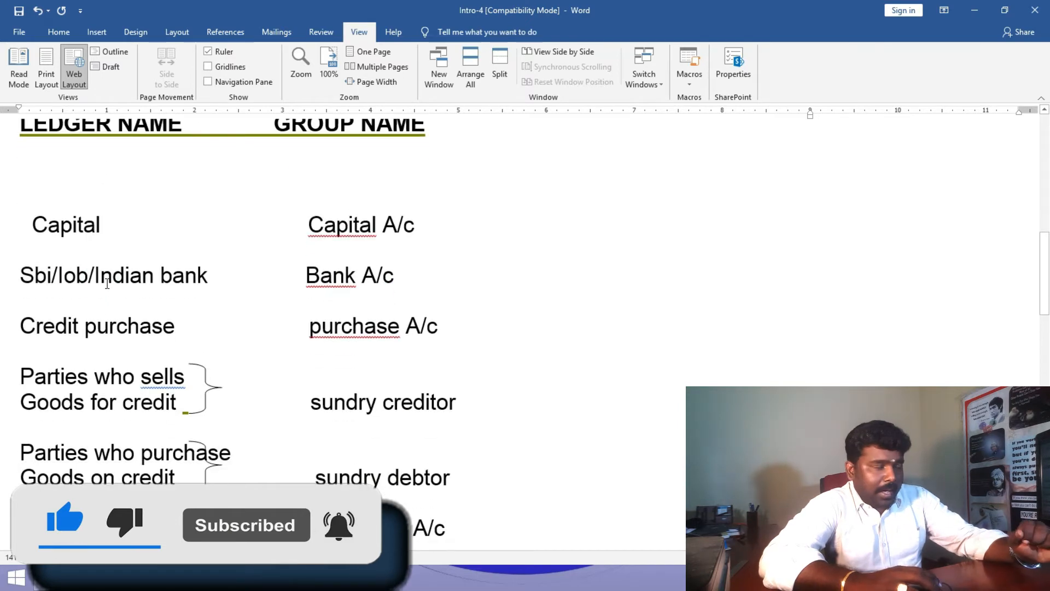
key(Up)
key(Up)
key(Up)
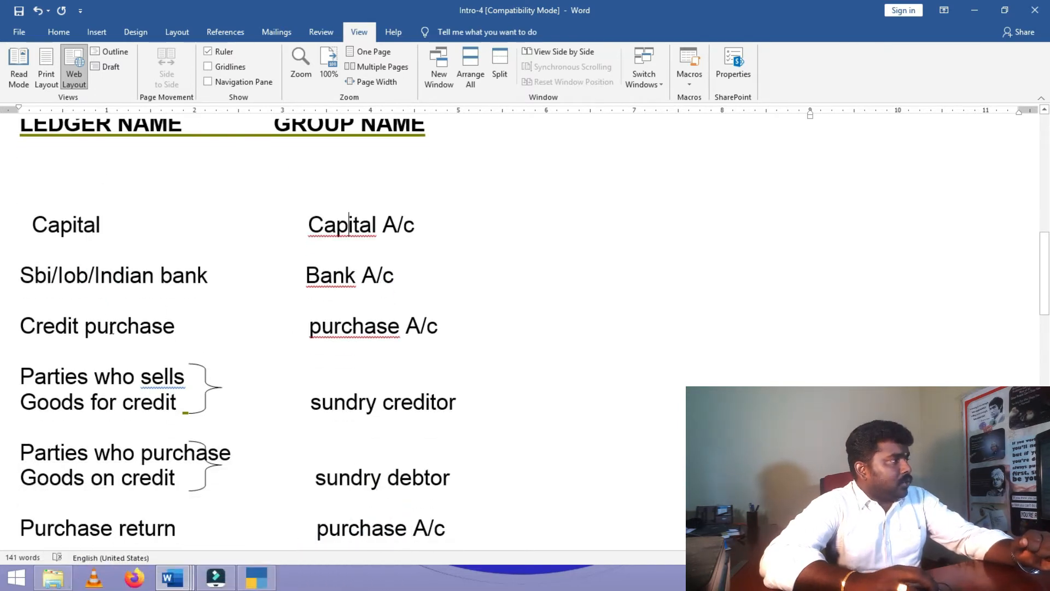
scroll(390, 332, down, 3)
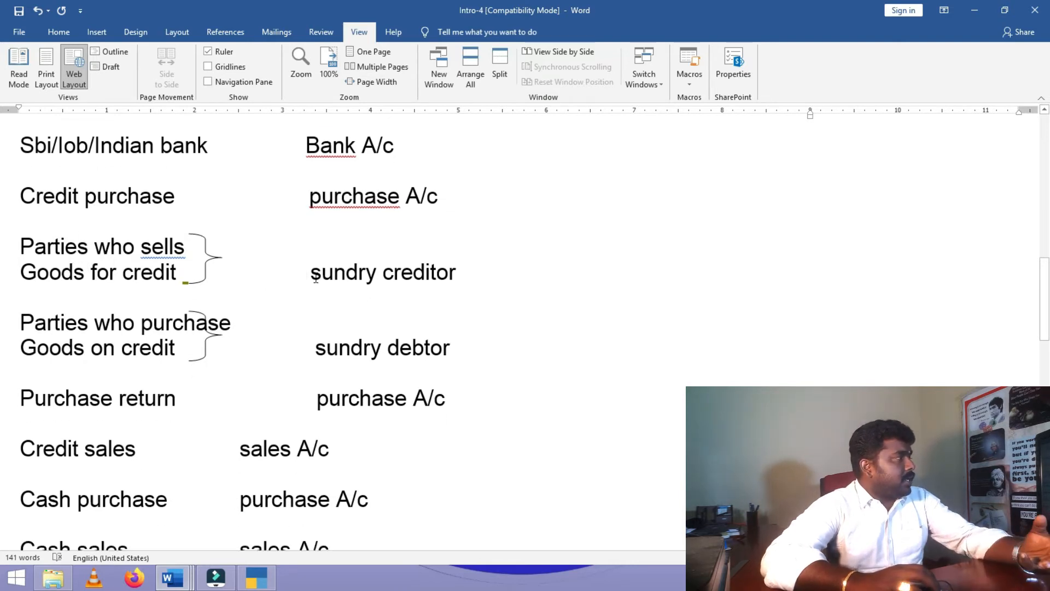
drag(310, 273, 467, 270)
click(309, 329)
scroll(285, 332, down, 3)
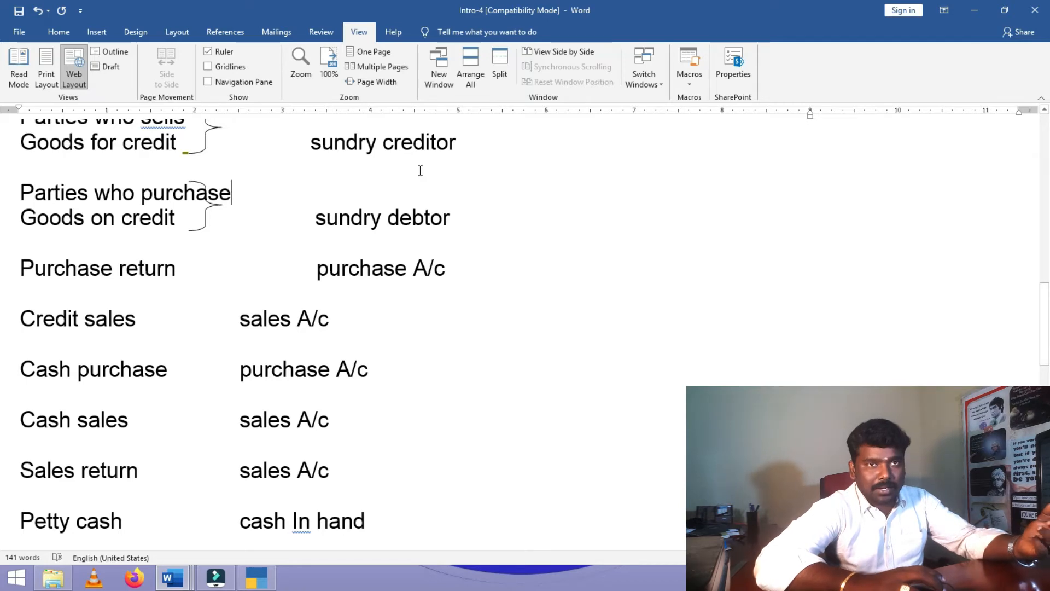
scroll(493, 256, down, 1)
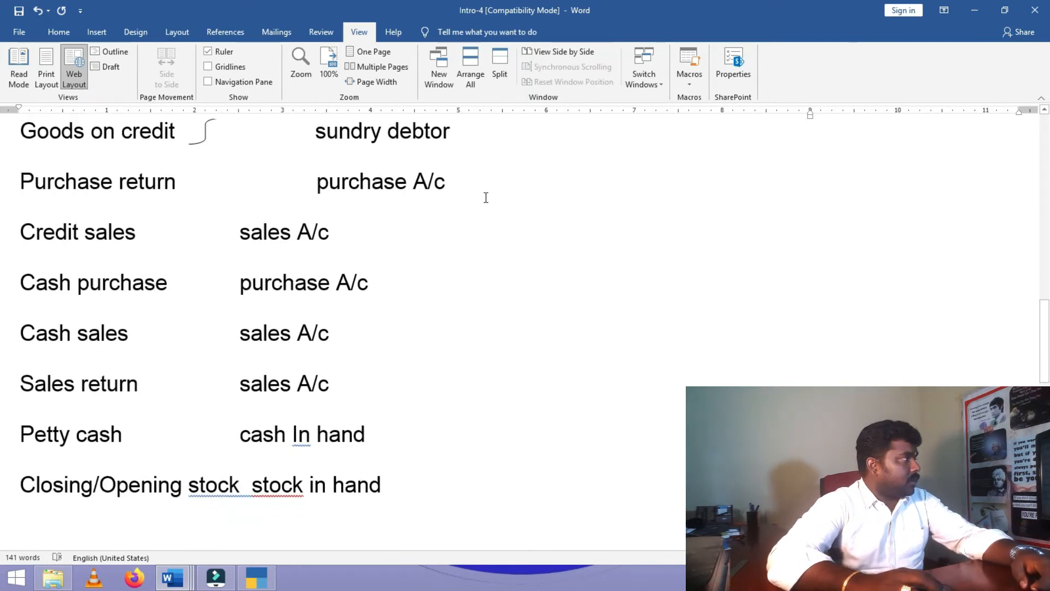
scroll(486, 197, down, 1)
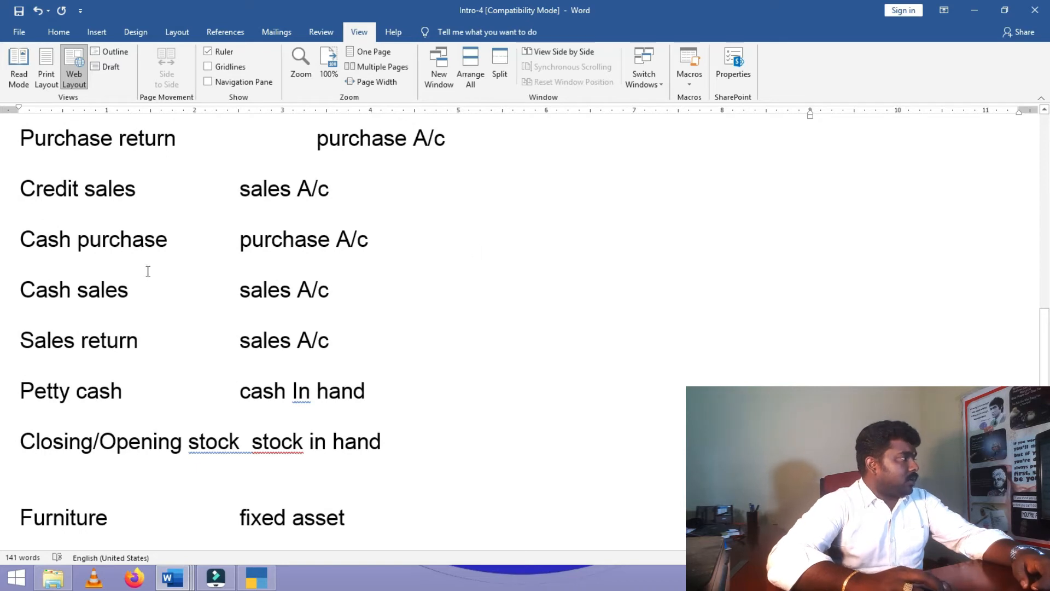
scroll(134, 267, down, 2)
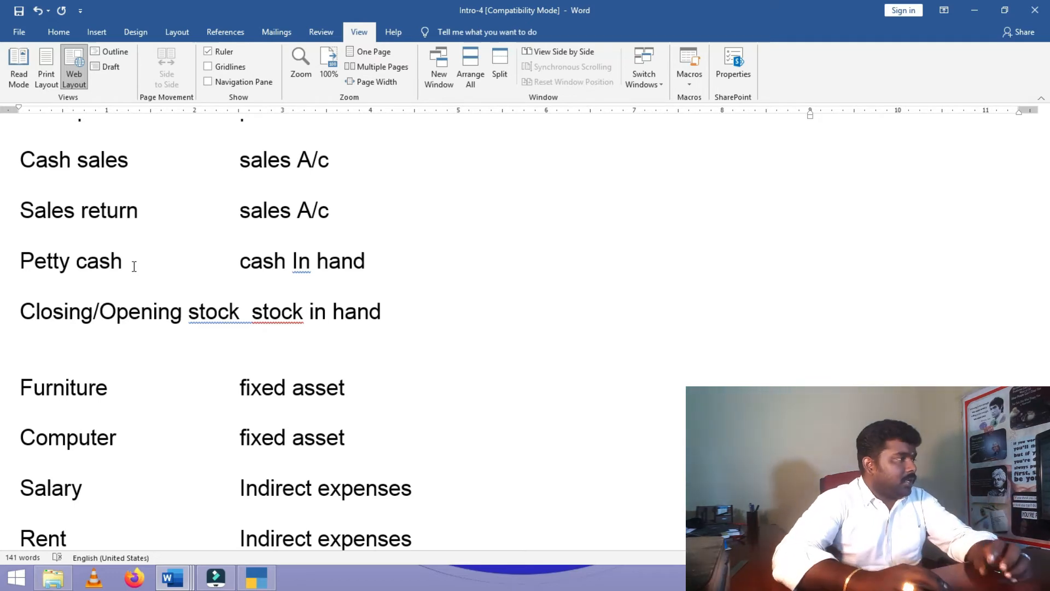
scroll(300, 277, down, 3)
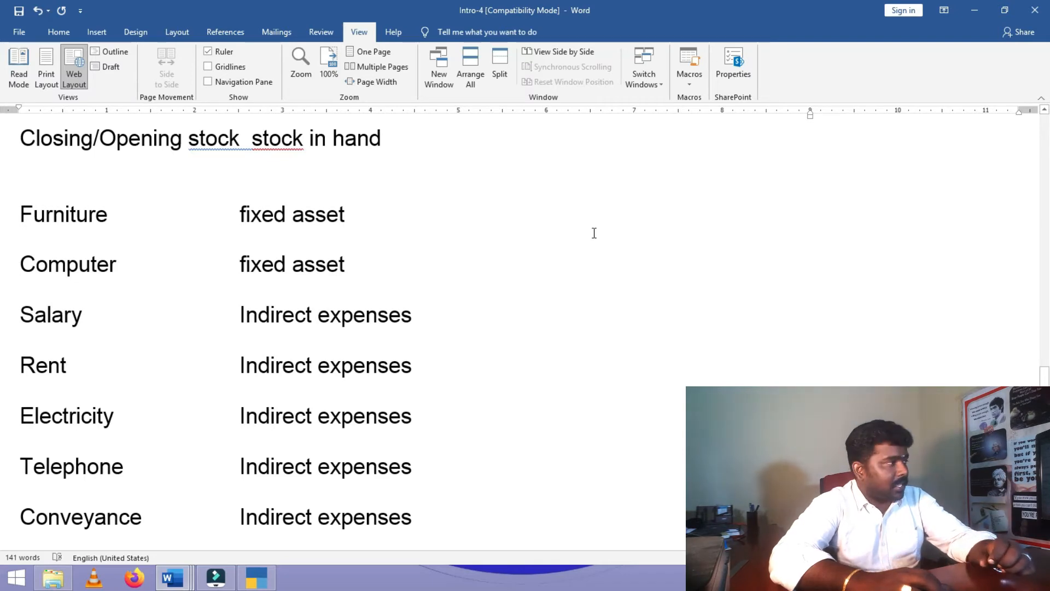
scroll(595, 233, down, 3)
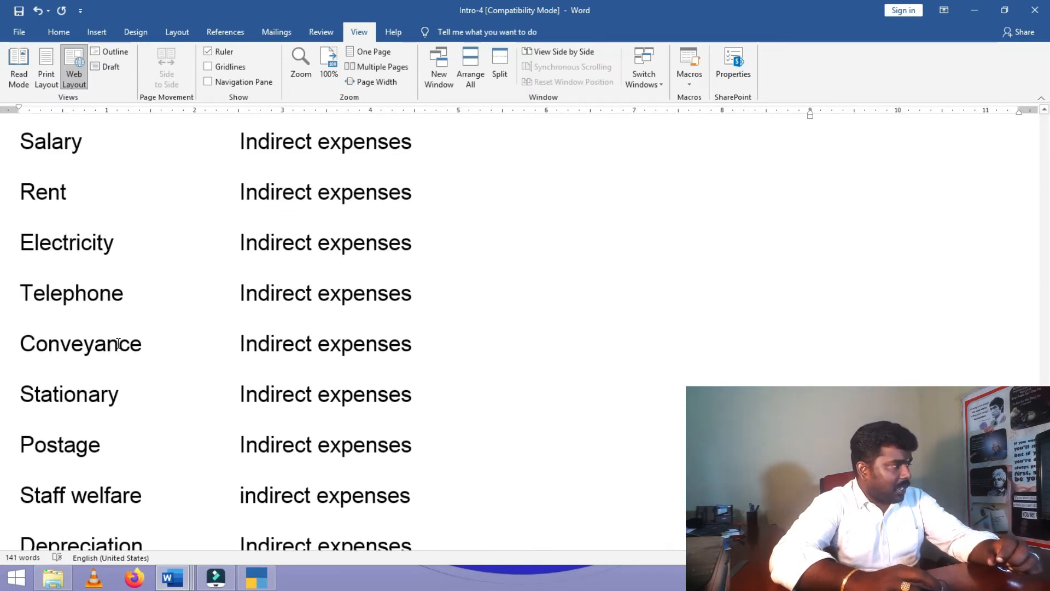
scroll(148, 397, down, 3)
scroll(153, 388, down, 2)
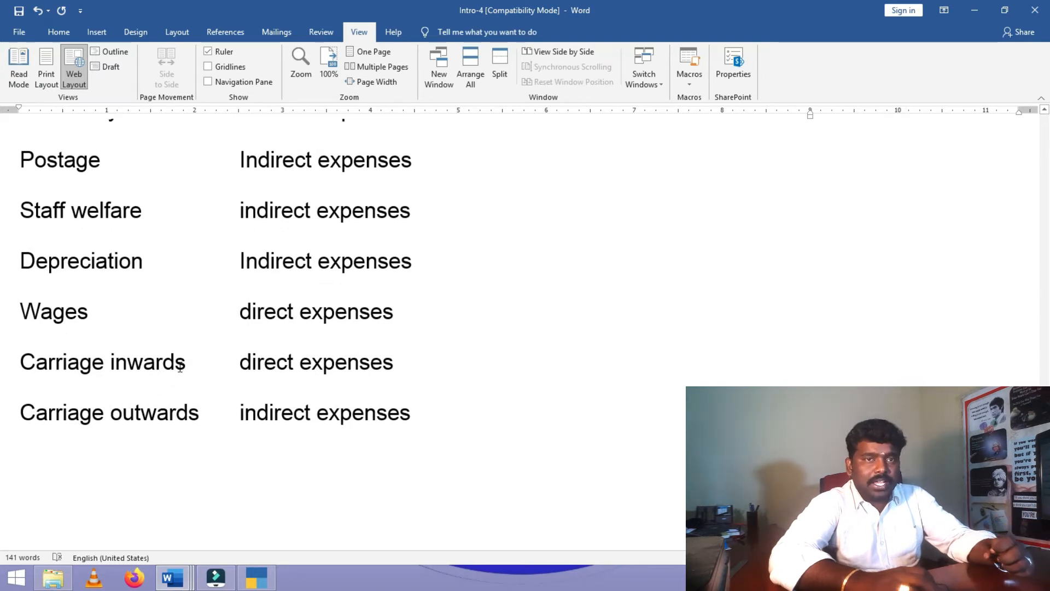
scroll(644, 272, up, 8)
scroll(643, 271, up, 15)
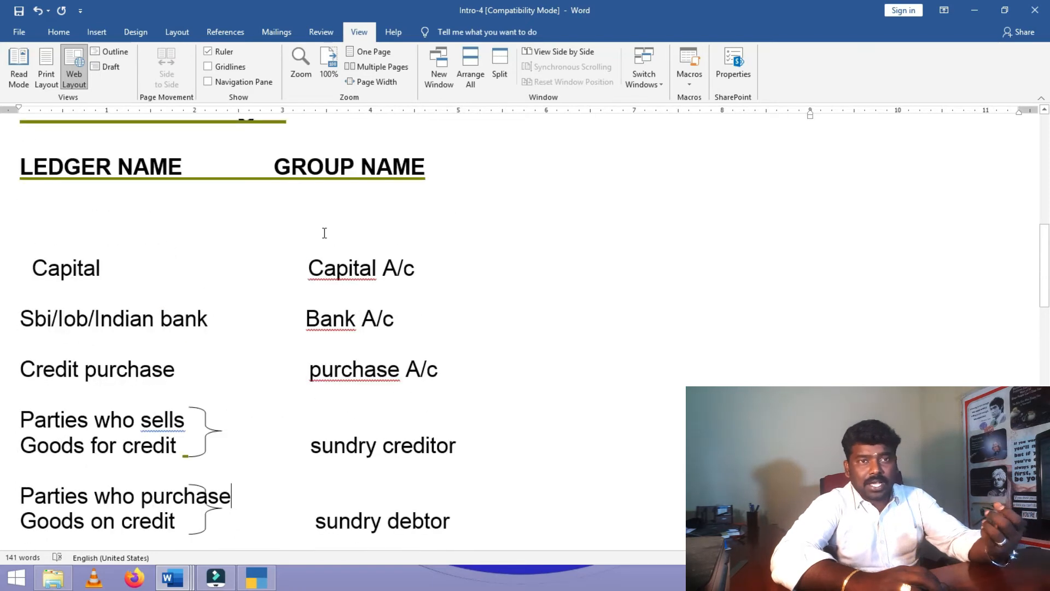
scroll(389, 235, up, 1)
scroll(392, 235, up, 1)
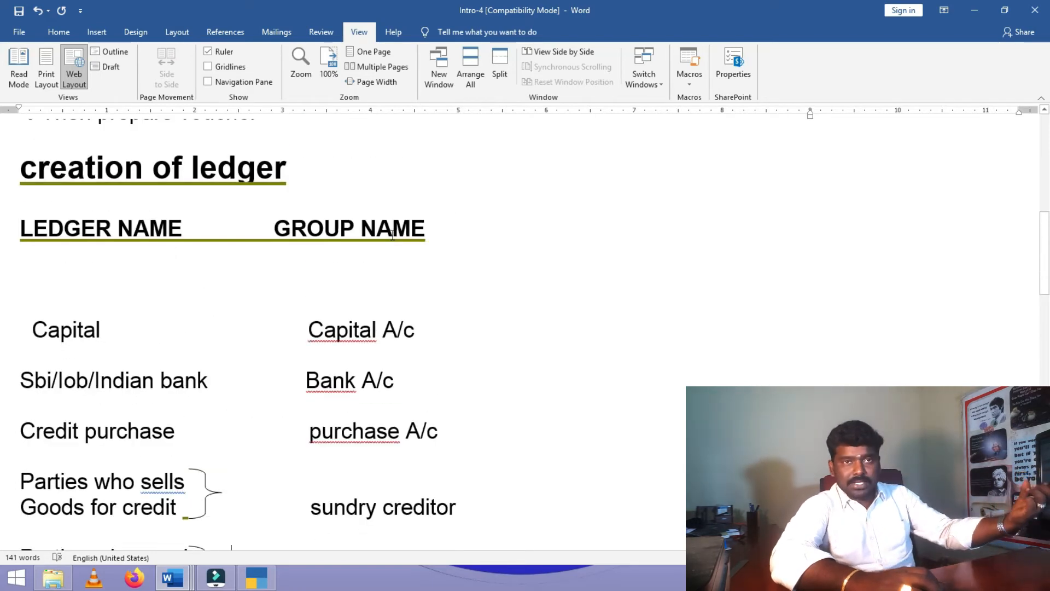
scroll(392, 235, down, 3)
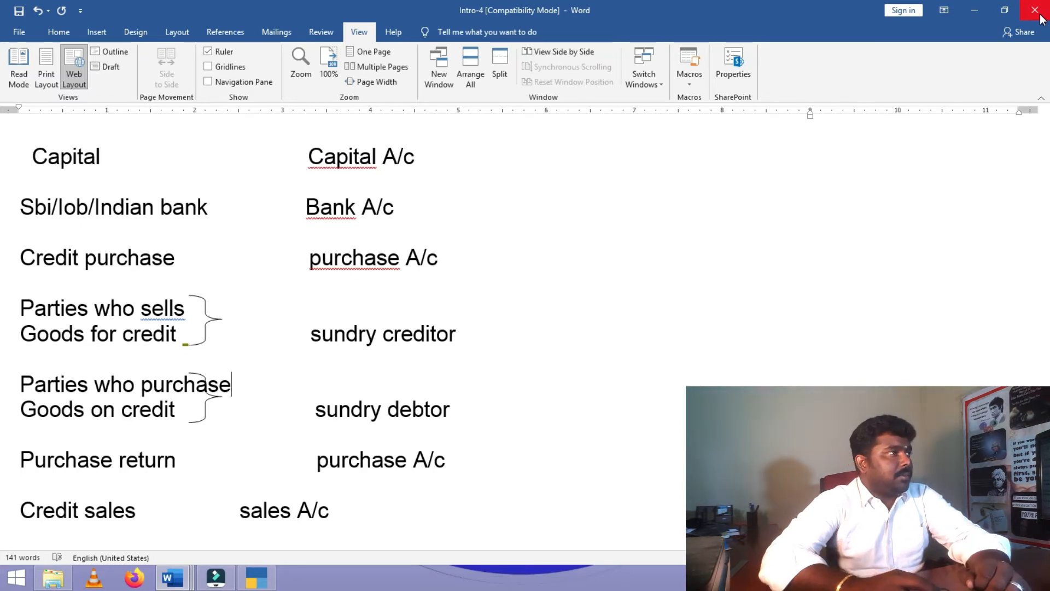
- In the ledger list, give CASH A/C group CASH IN HAND and MURUGAN CAPITAL group CAPITAL ACCOUNT
click(975, 10)
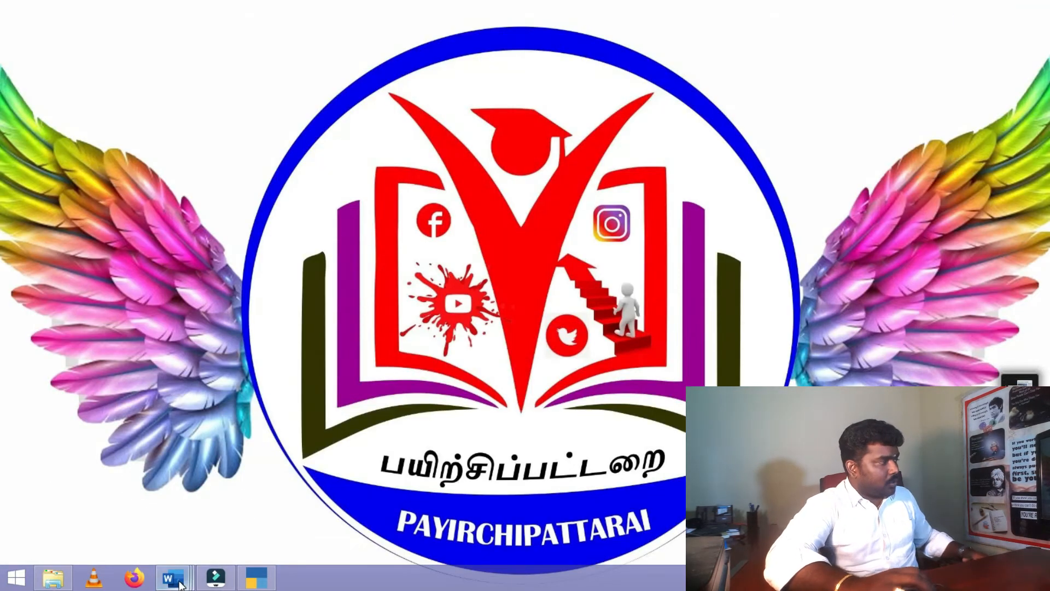
mouse_move(175, 577)
click(637, 512)
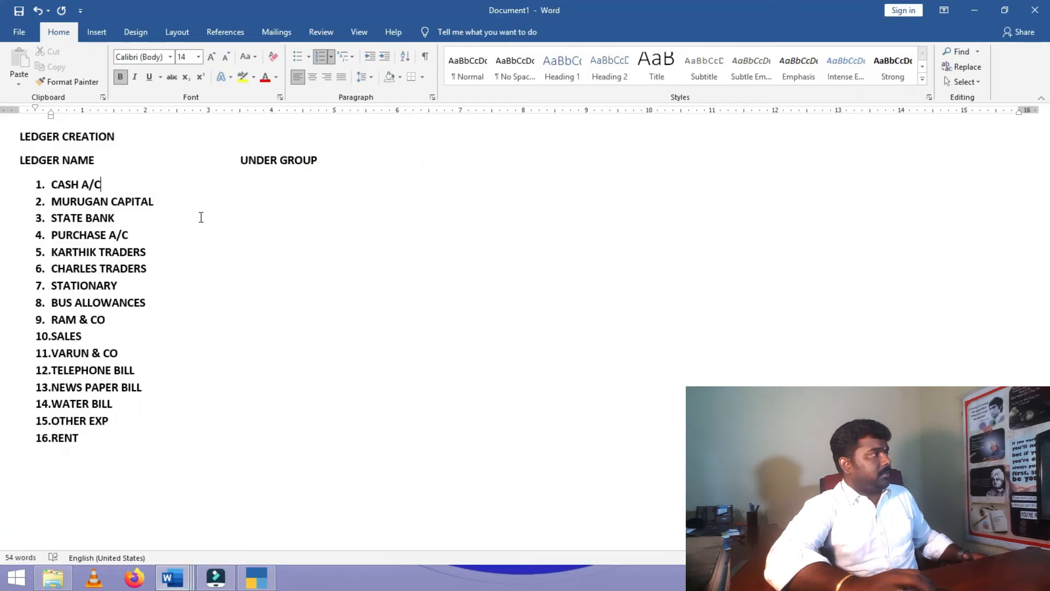
click(121, 186)
key(Tab)
key(Tab)
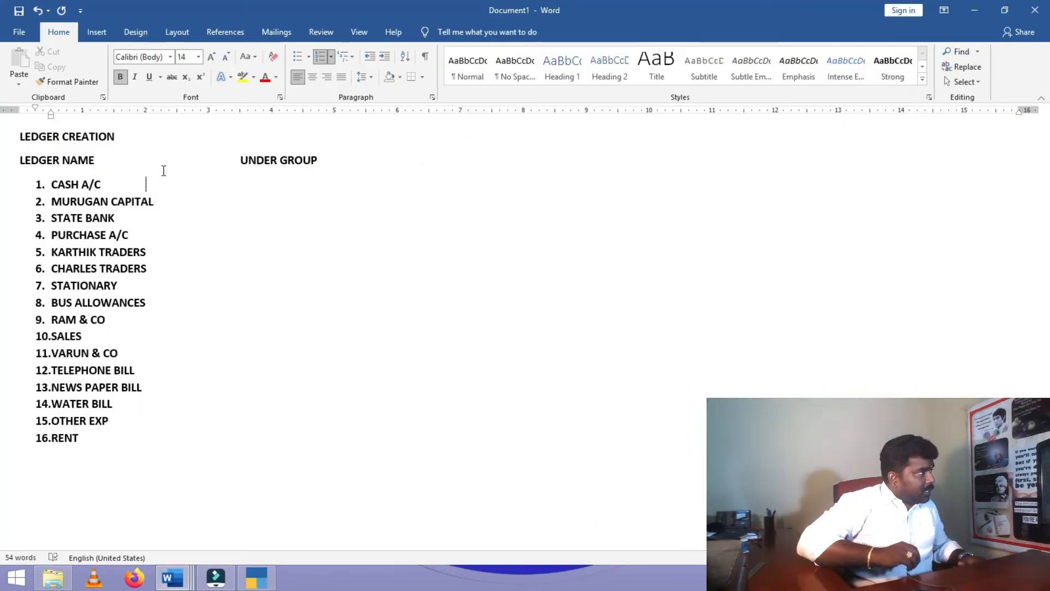
key(Tab)
key(Tab)
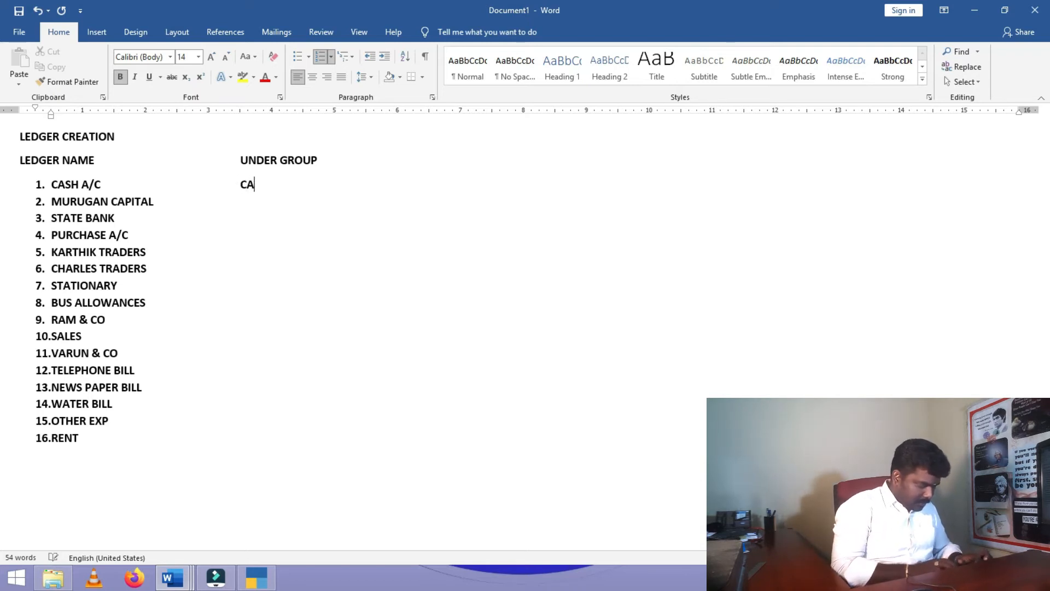
text(CASH IN HAND)
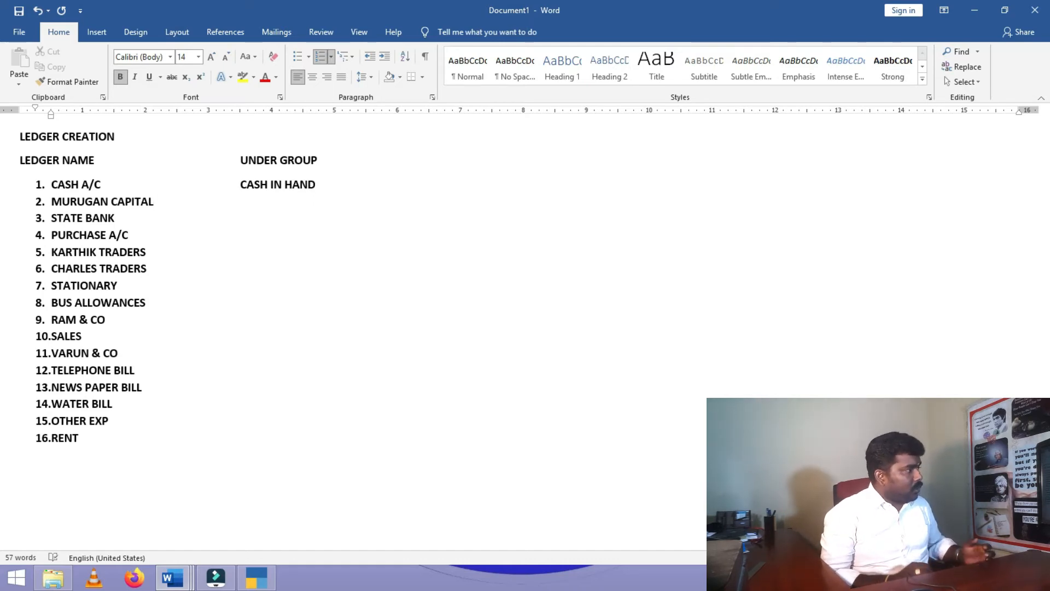
key(Down)
key(Tab)
key(Tab)
text(CAPITAL )
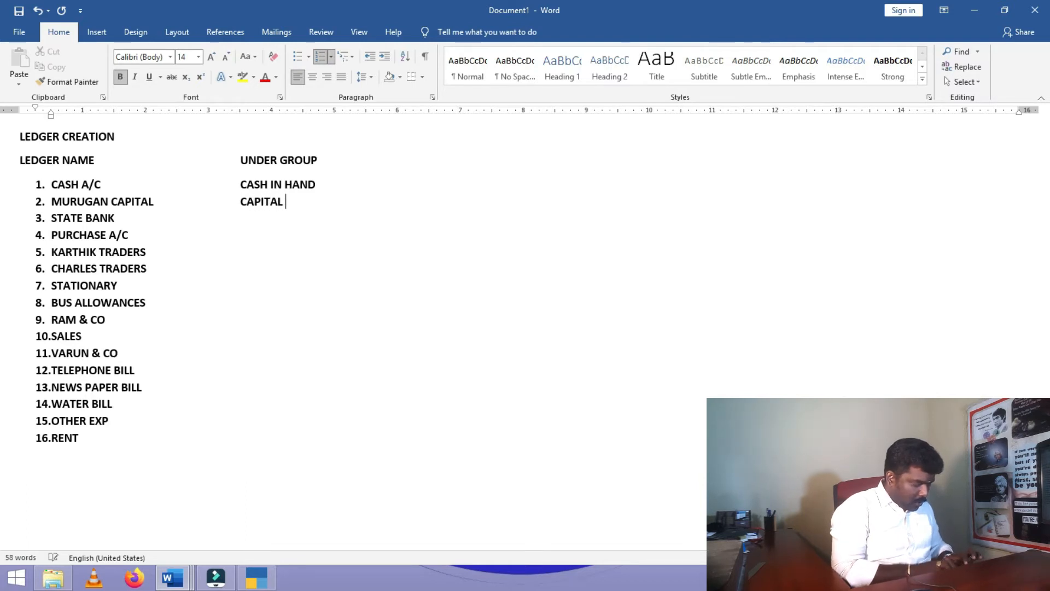
text(ACCOUNT)
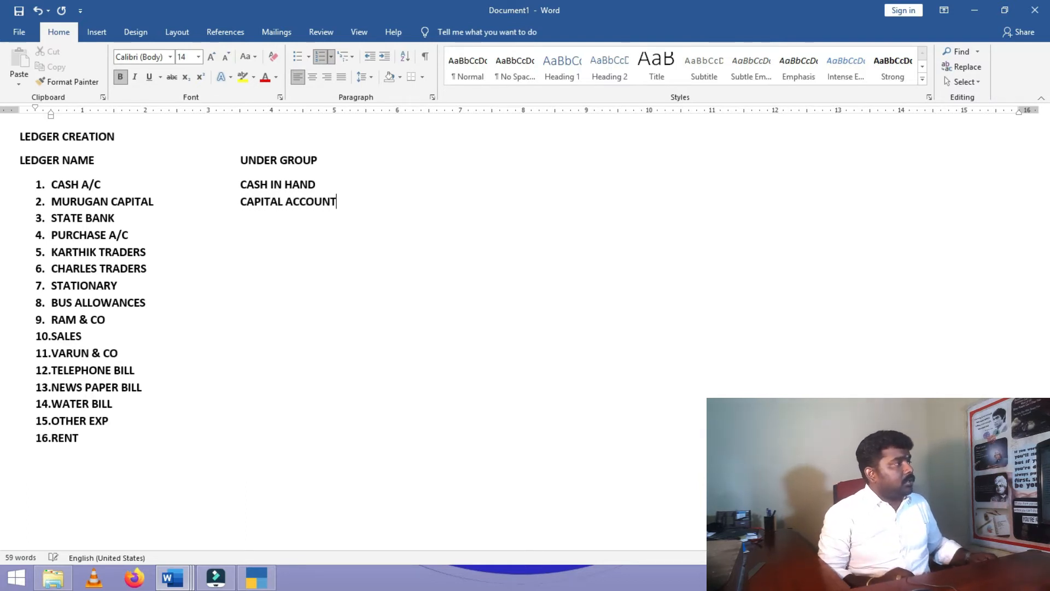
- Assign BANK ACCOUNT, PURCHASE, SUNDERY CREDITORS and SUNDRY CREDITORS to ledgers 3–6
click(115, 218)
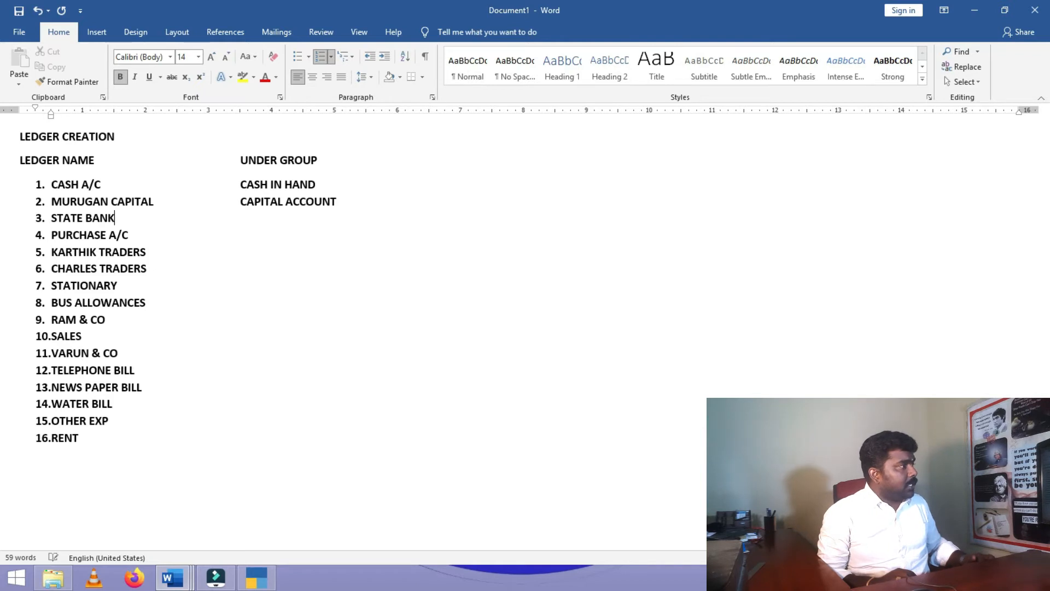
key(Tab)
key(Tab)
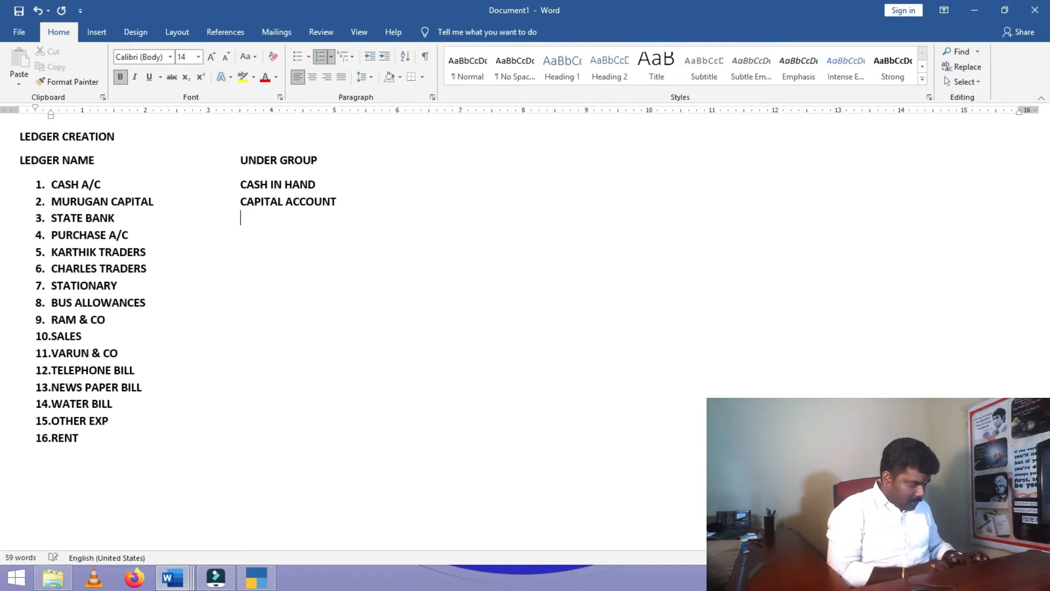
text(BANK A)
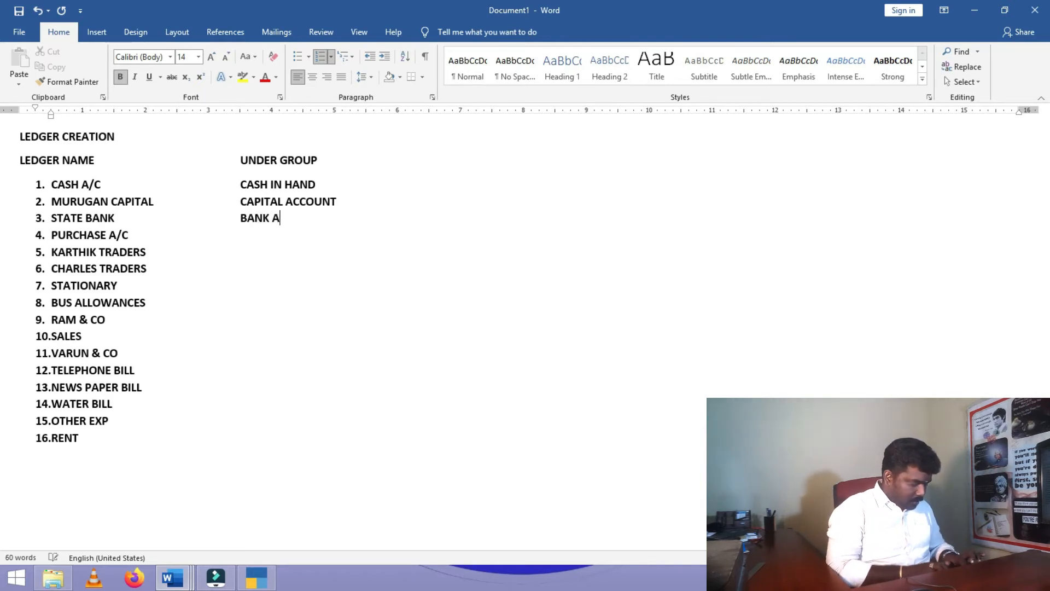
text(CCOUNT)
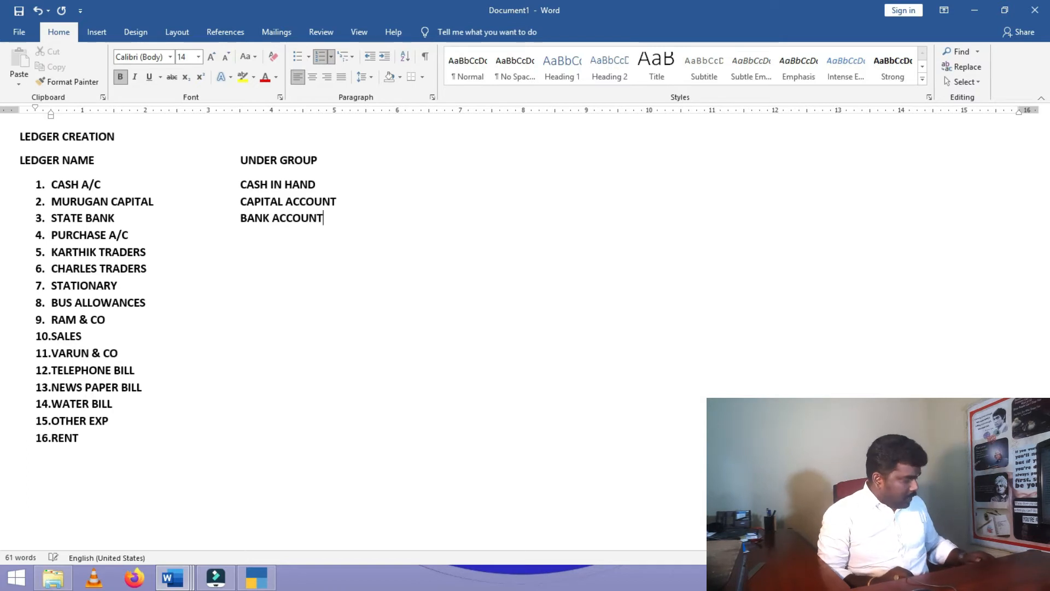
key(Down)
key(Tab)
text(PUR)
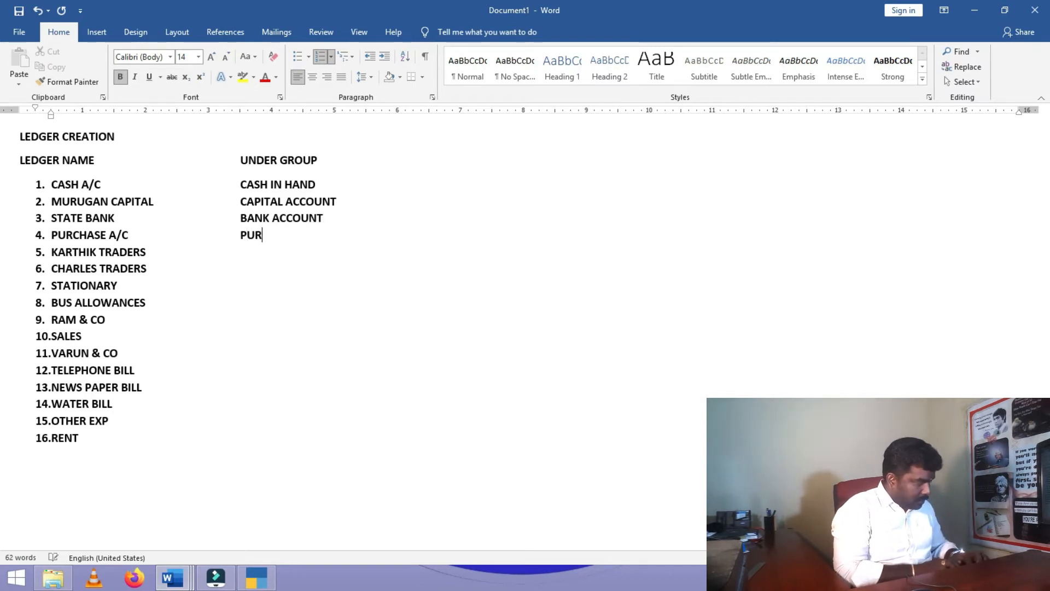
text(CHASE AC)
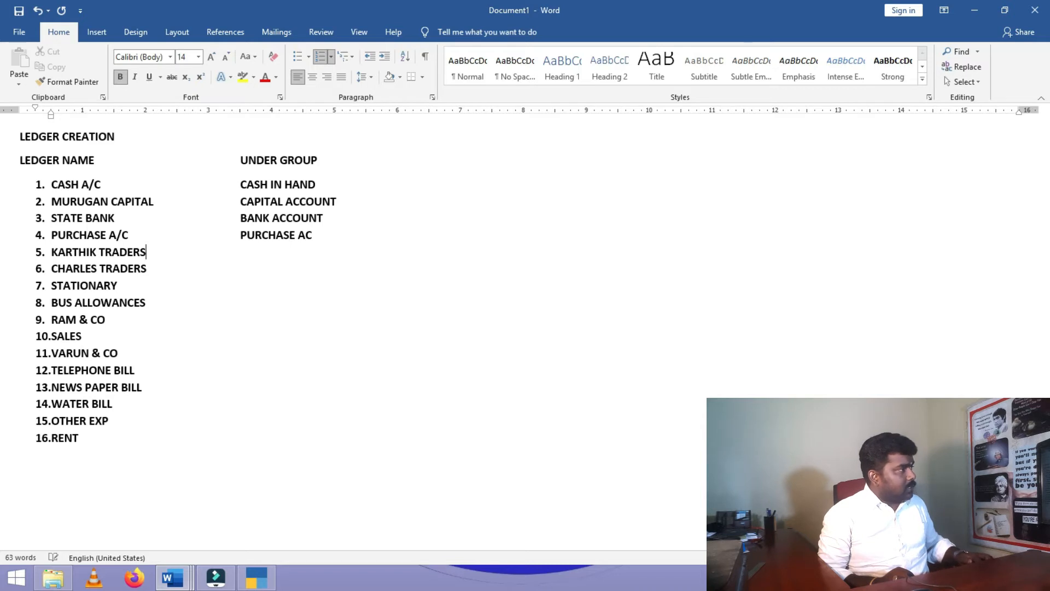
key(Tab)
key(Tab)
key(Tab)
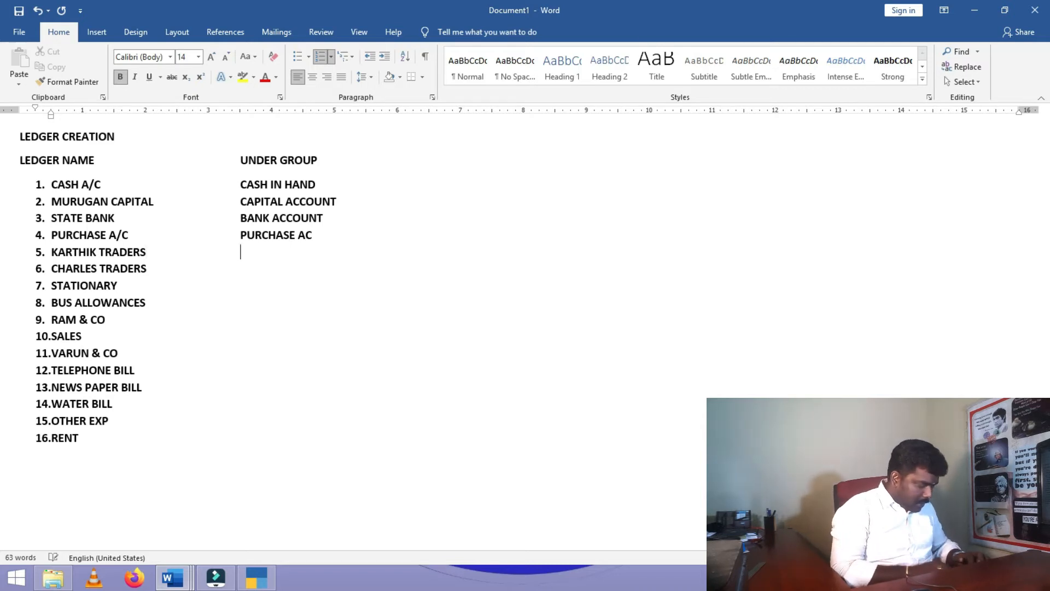
text(SUNDERY CREDITORS)
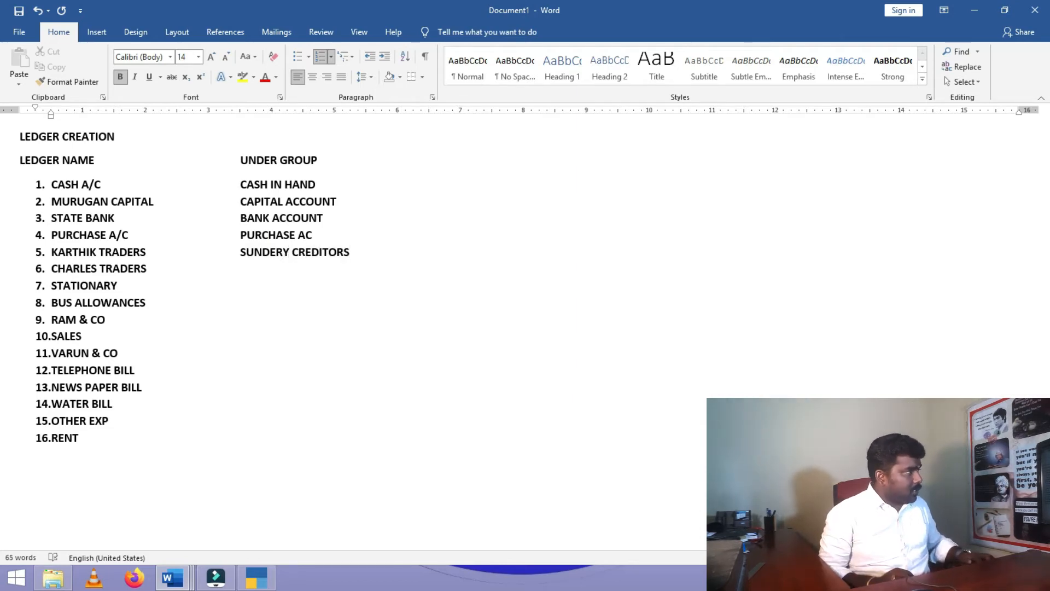
key(Tab)
key(Tab)
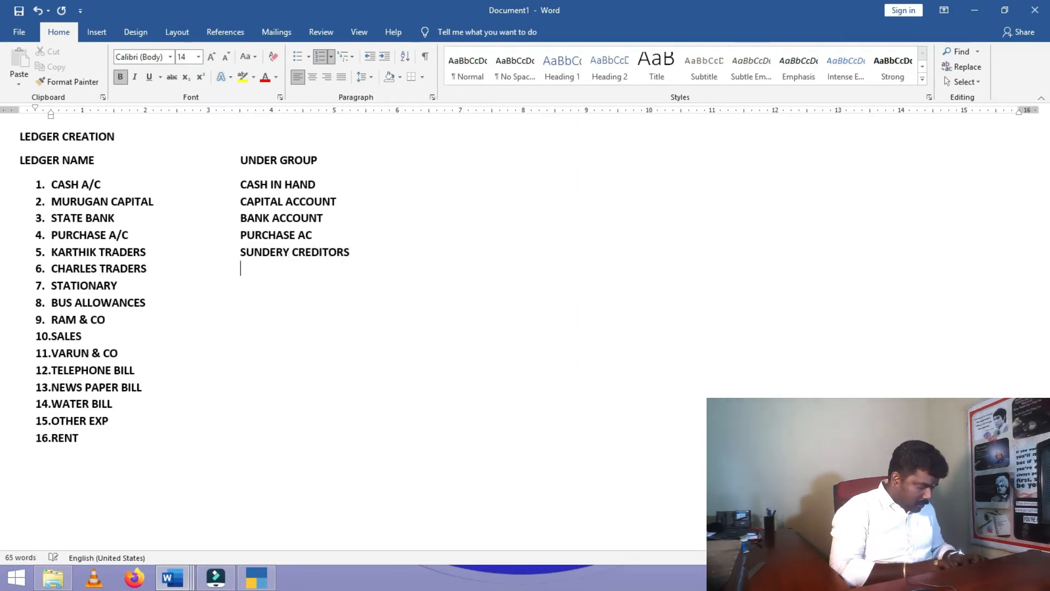
text(SUNDR)
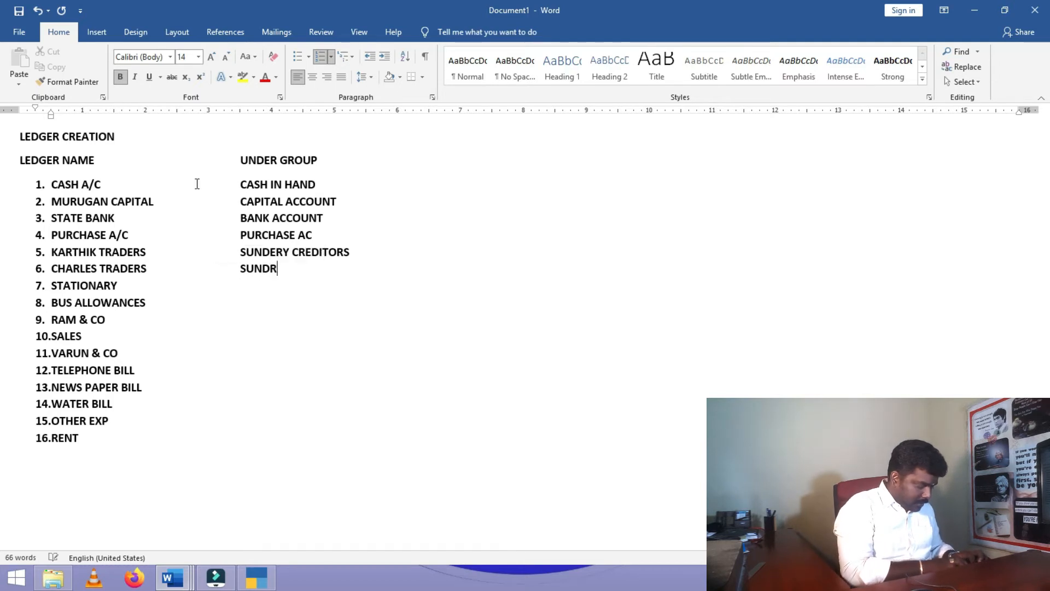
text(Y CREDITORS)
- Set STATIONARY to INDIRECT EXPENSES, BUS ALLOWANCES to IND EXP, and RAM & CO to CUSTOMER SO - SUNDRY DEBTOR
key(Down)
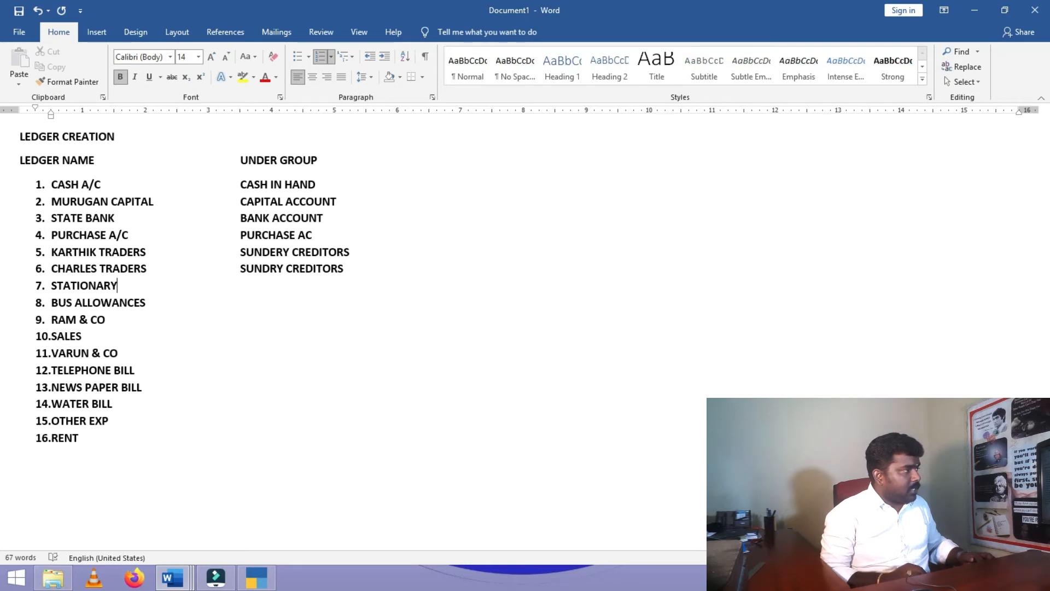
key(Tab)
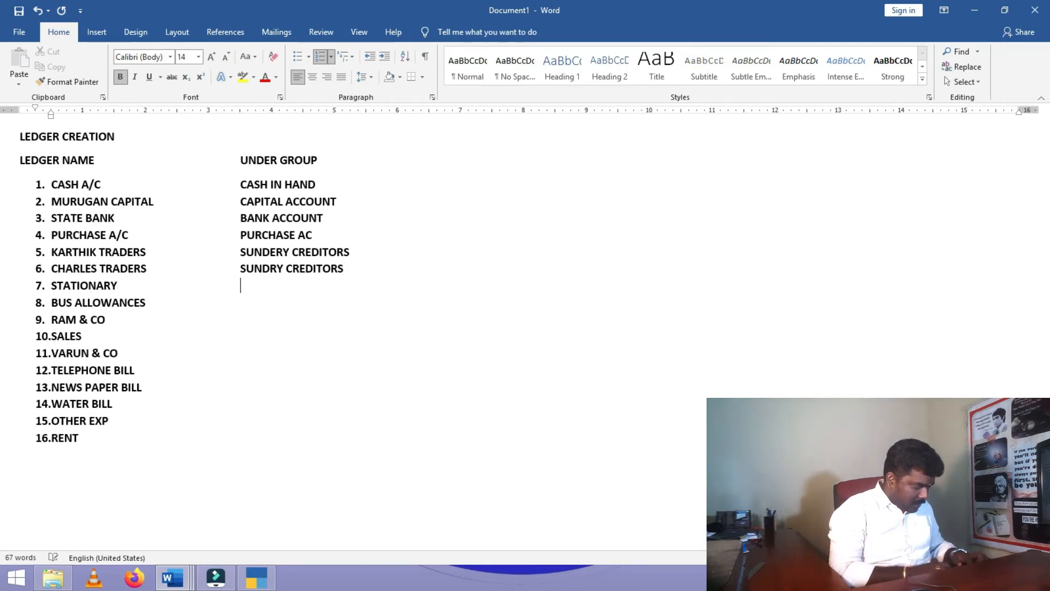
text(IND)
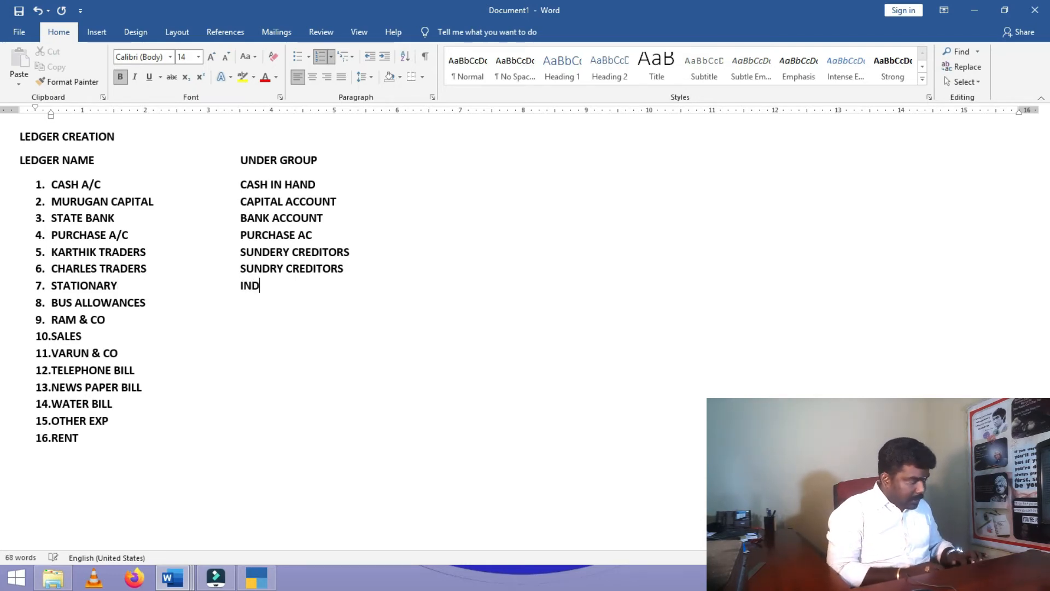
text( EXP)
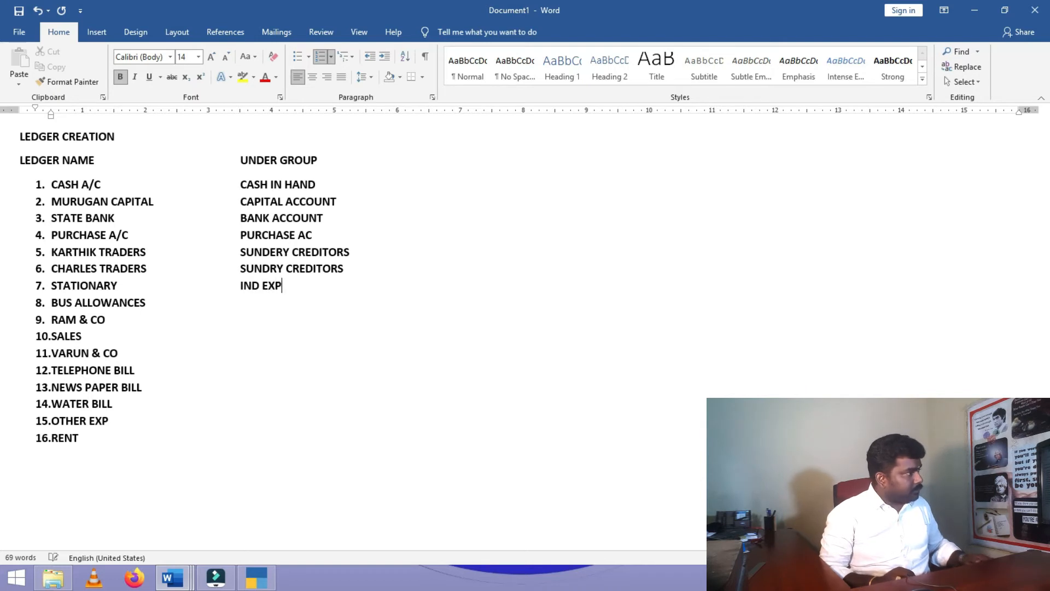
key(Left)
key(Left)
text(IRECT)
key(End)
text(ENSES)
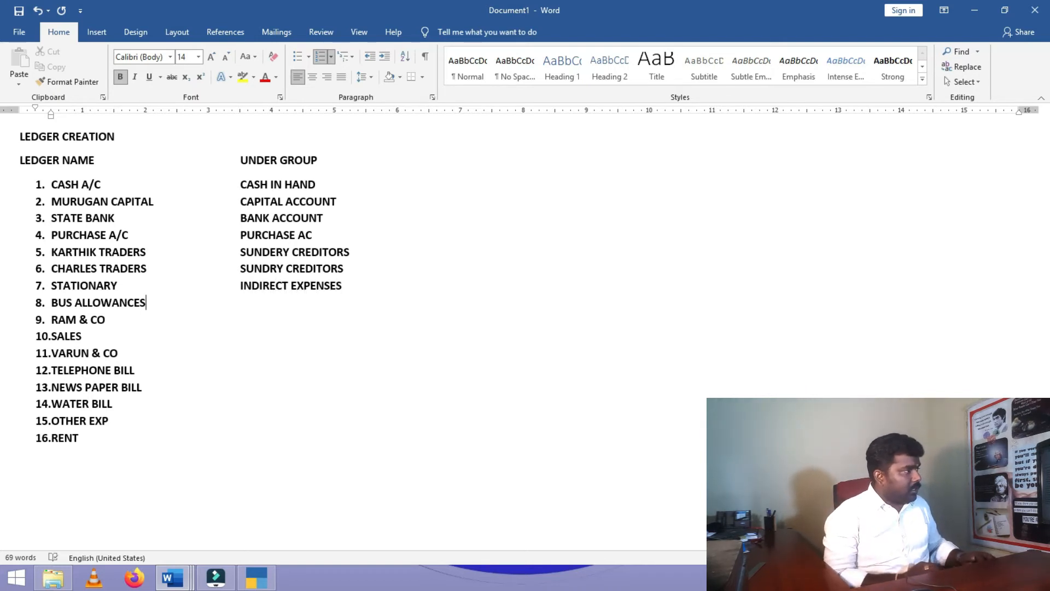
key(Tab)
key(Tab)
text(IND EXP)
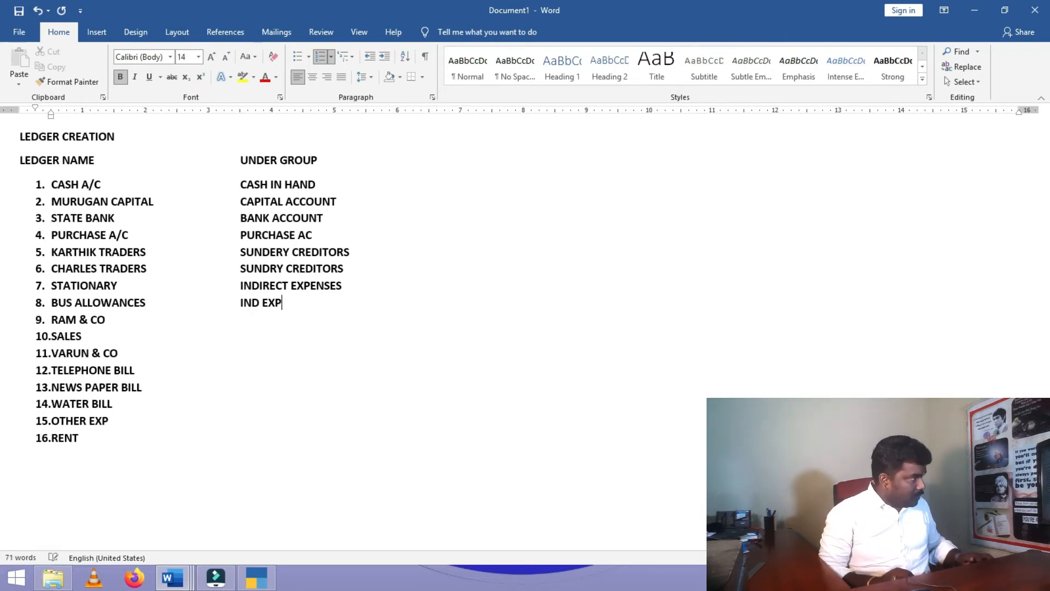
key(Down)
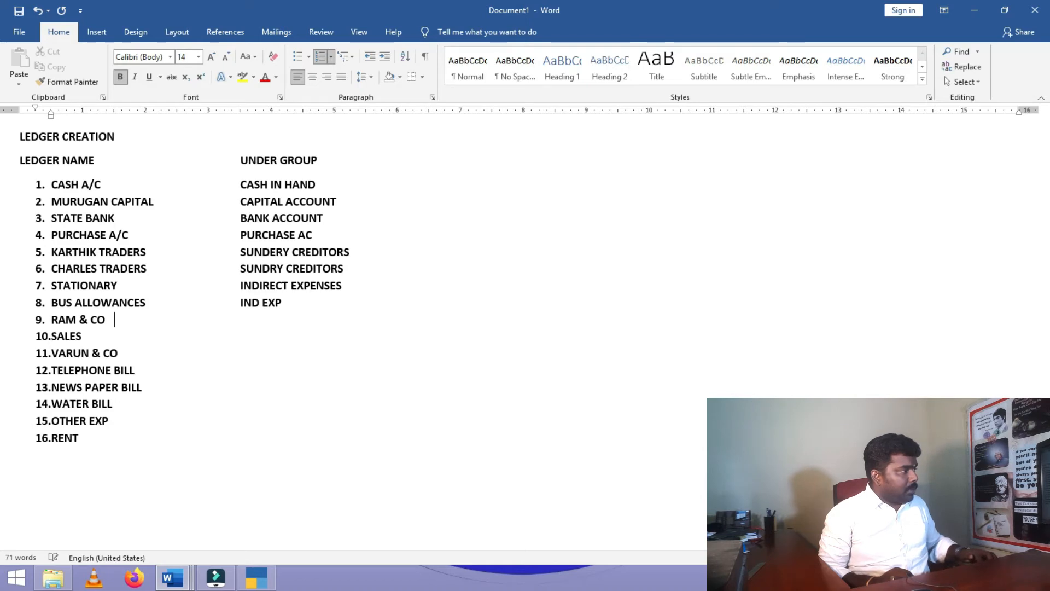
key(Tab)
key(Tab)
key(Tab)
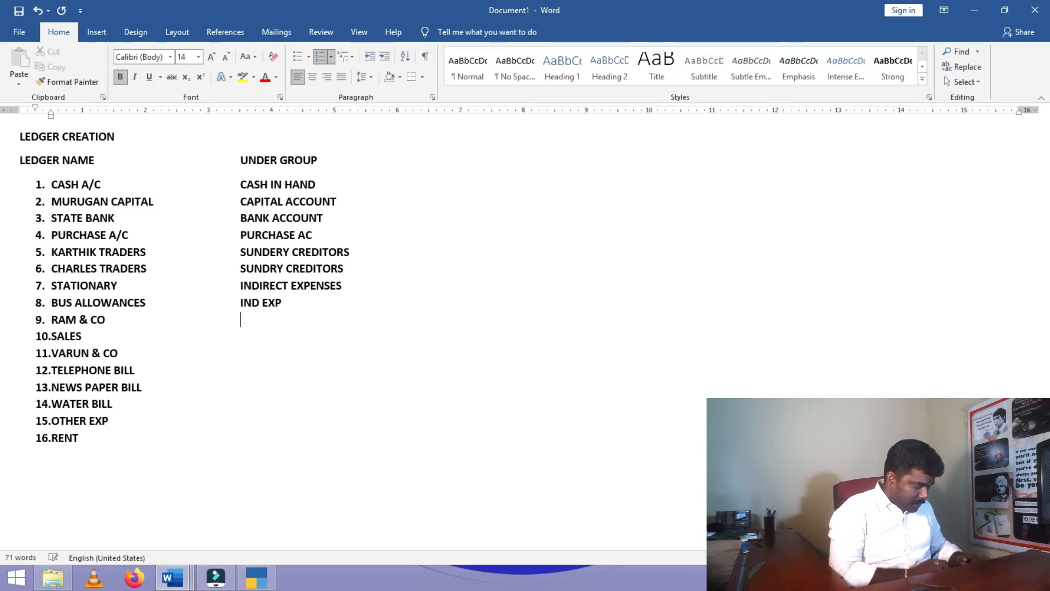
text(CUSTOMER )
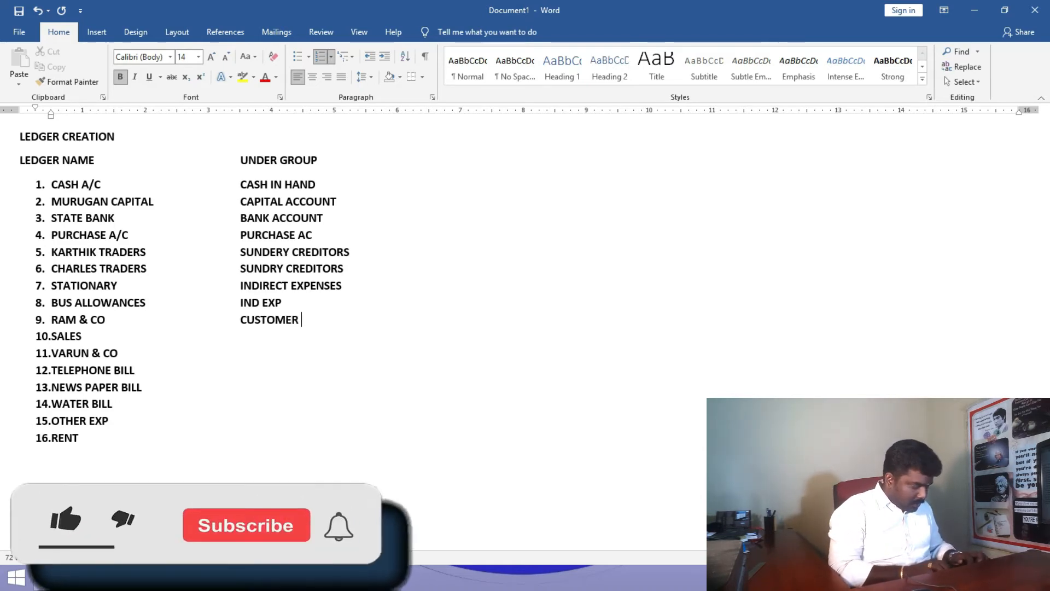
text(SO - SUNDRY )
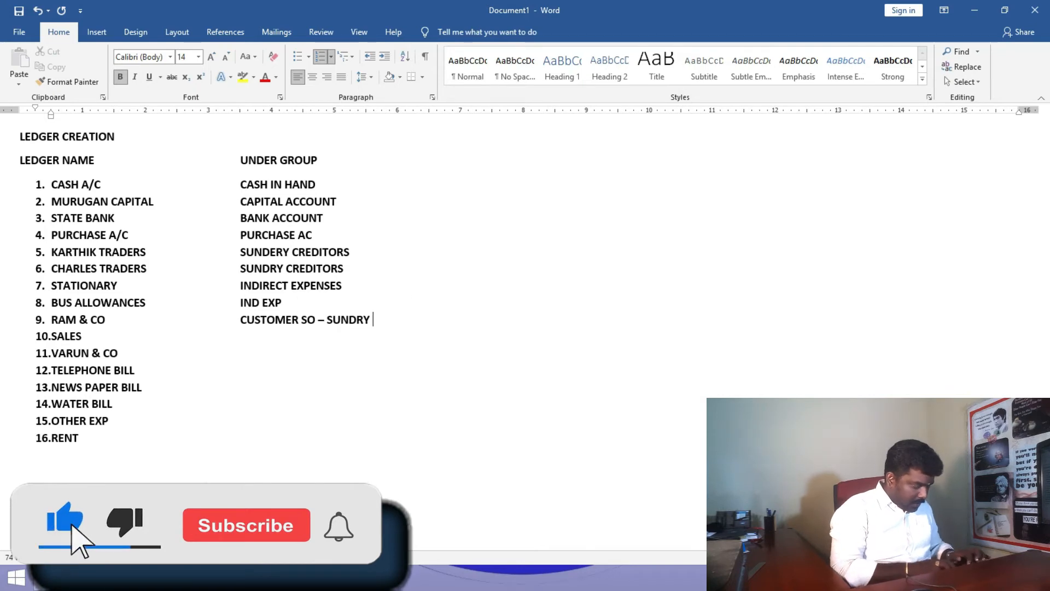
text(DEBTOR)
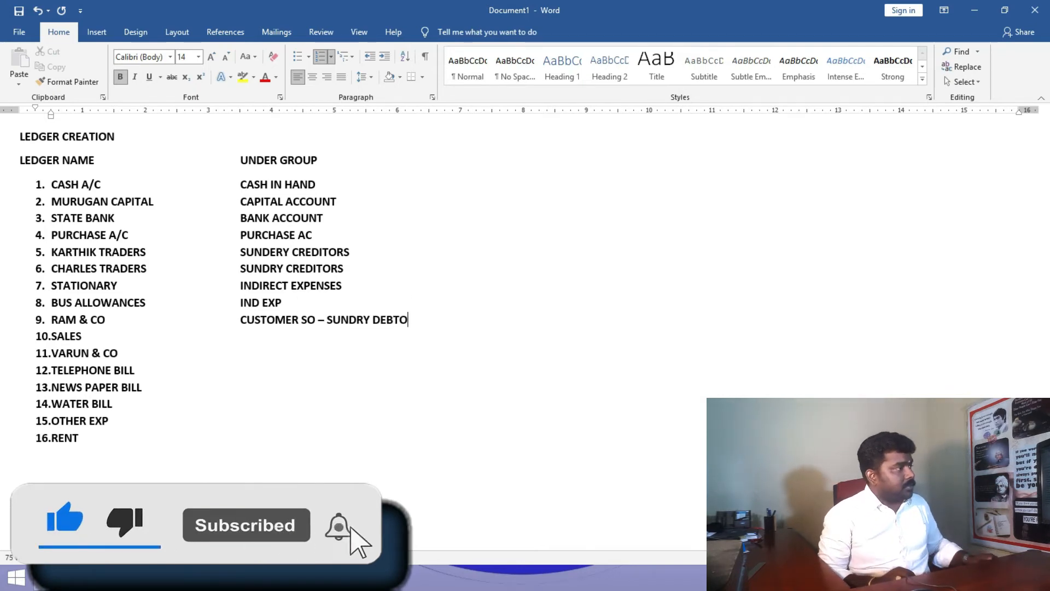
- Prefix line 5's group with 'SUPPLIERS -' so it reads SUPPLIERS - SUNDERY CREDITORS
key(Up)
key(Up)
key(Up)
key(Up)
key(Left)
key(Left)
key(Left)
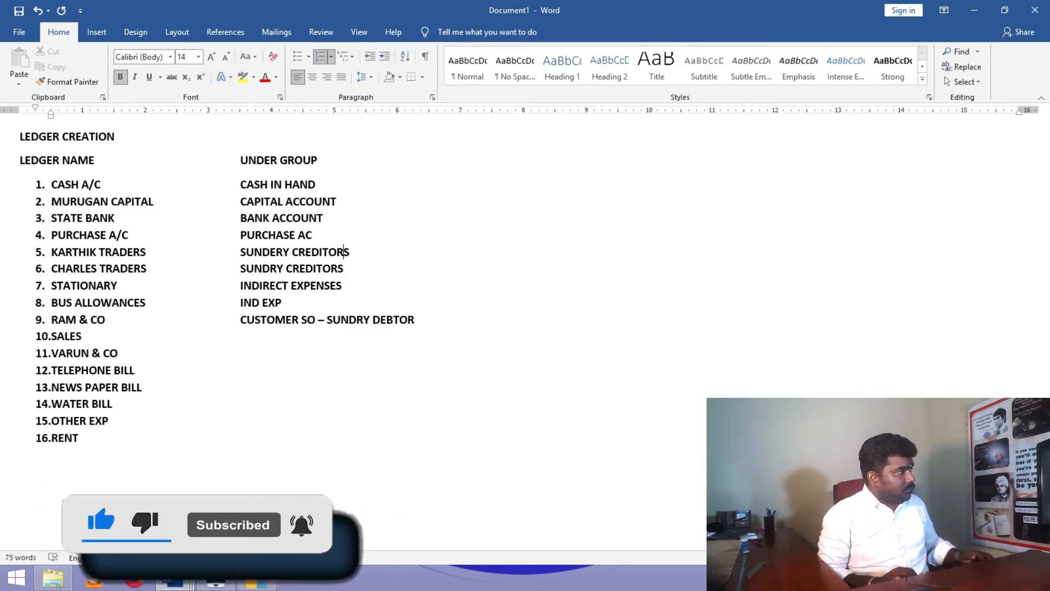
key(Home)
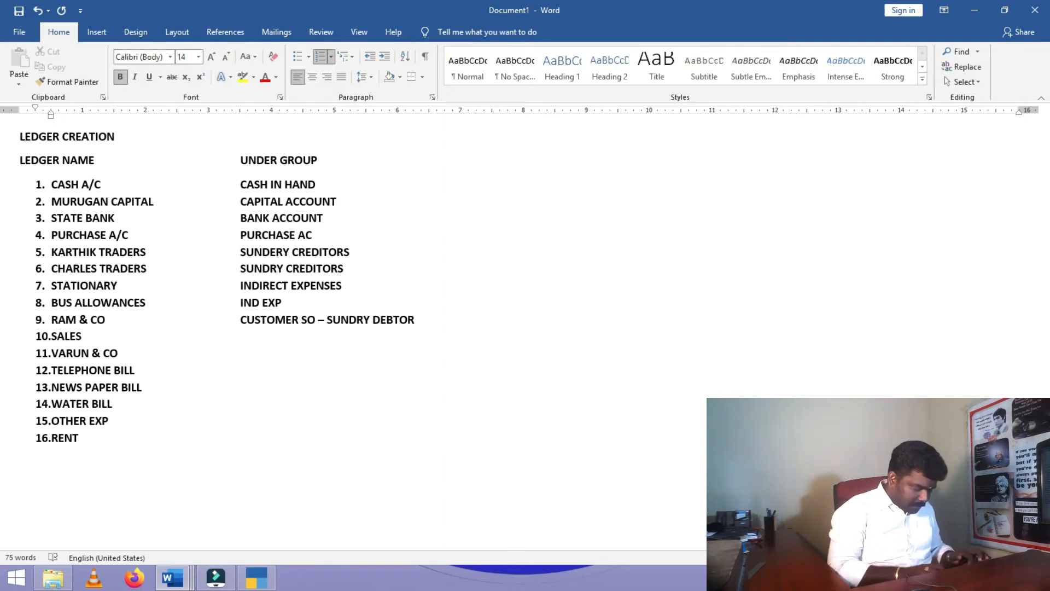
text(SUPPLIERS-)
key(Left)
key(Down)
key(Down)
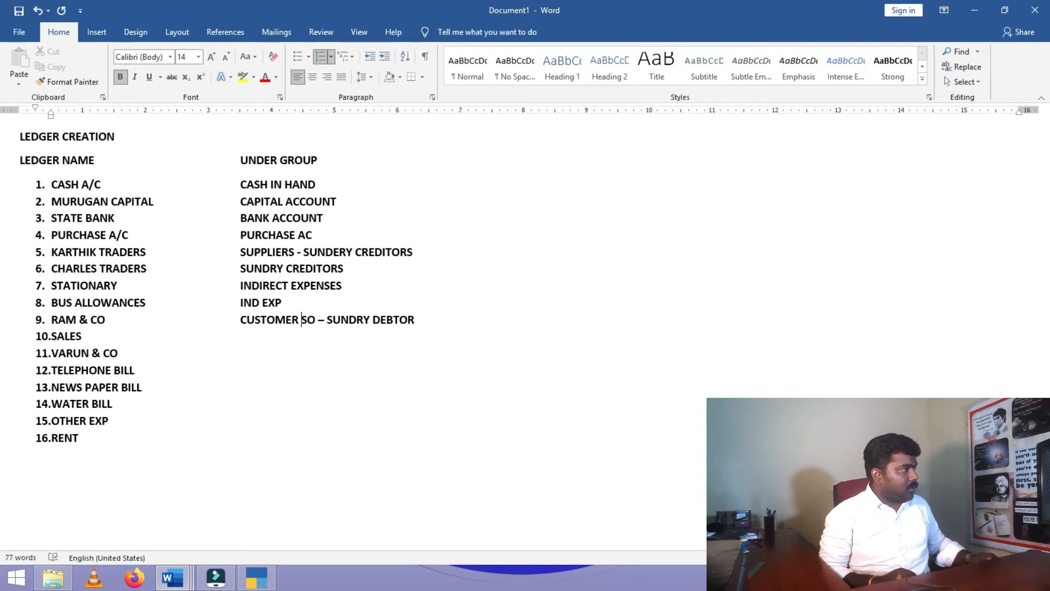
- Remove SO from the CUSTOMER entry, then give SALES group SALES A/C and VARUN & CO SUNDRY DEBTOR
key(BackSpace)
key(BackSpace)
key(Down)
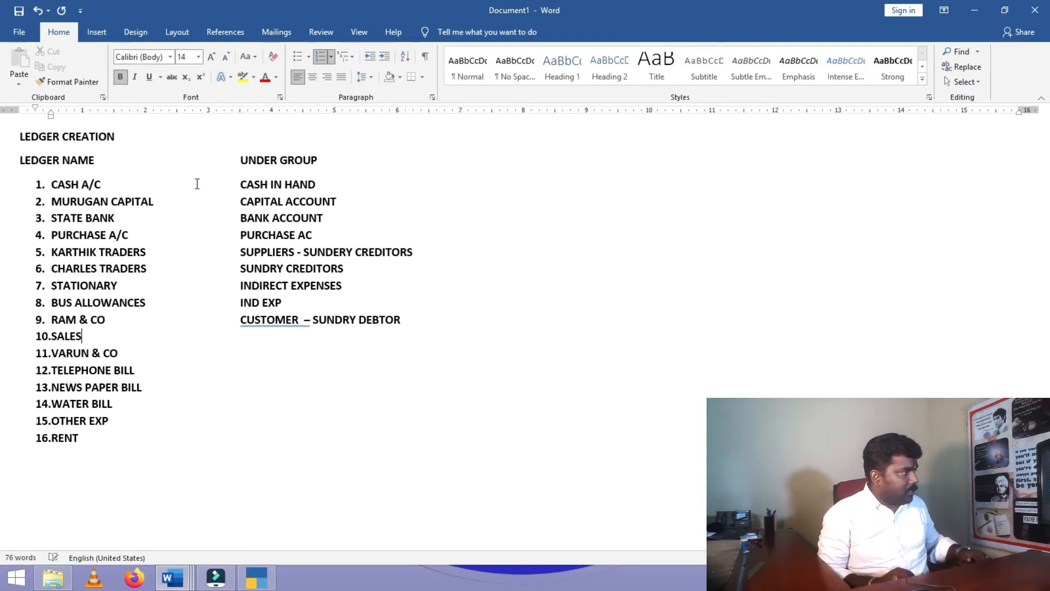
key(Tab)
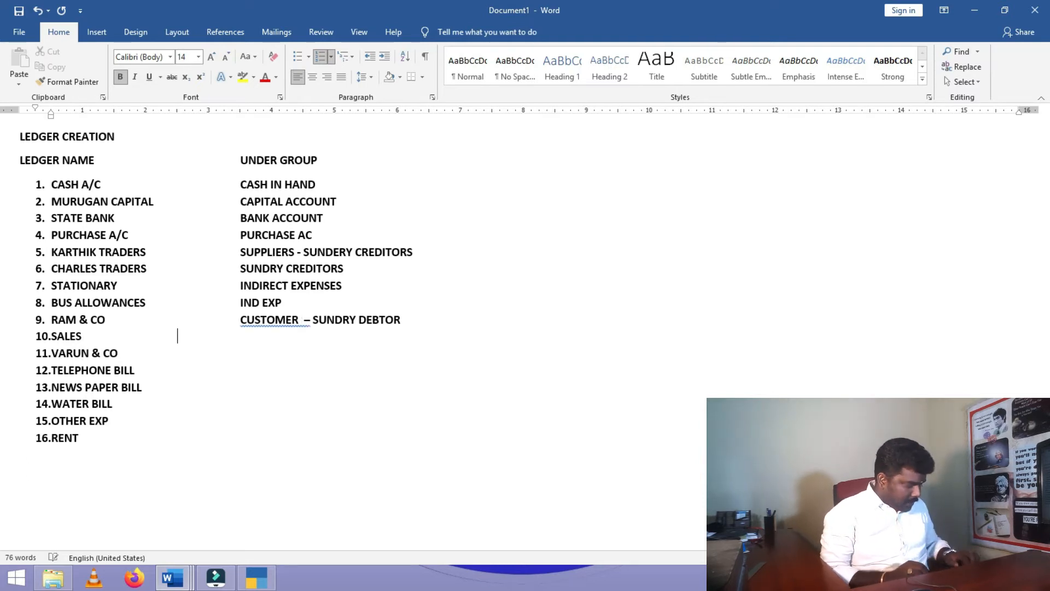
text(SALES A/C)
key(Tab)
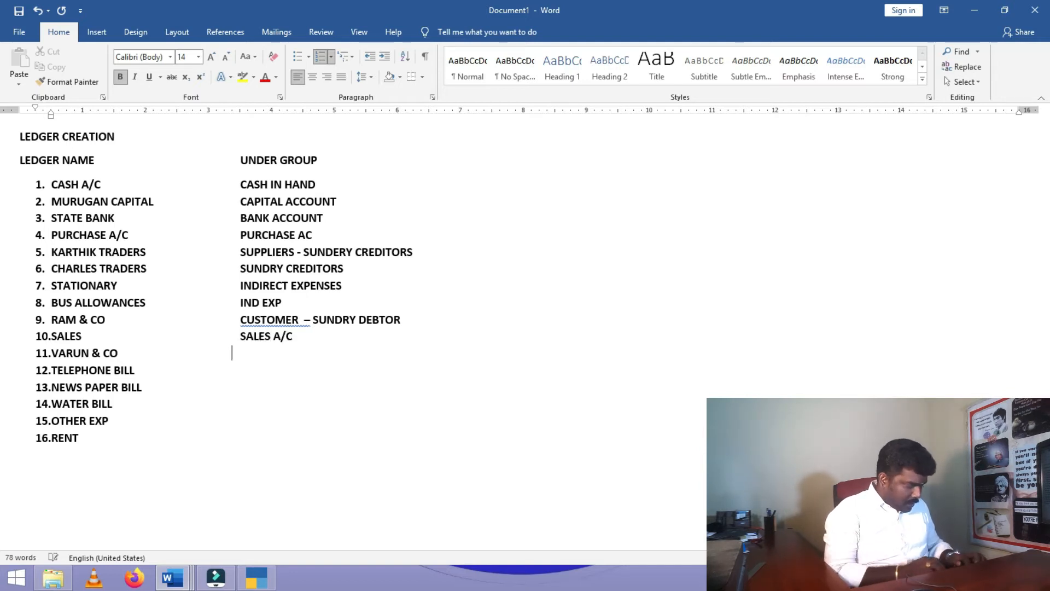
key(Tab)
text(SUNDRY DE)
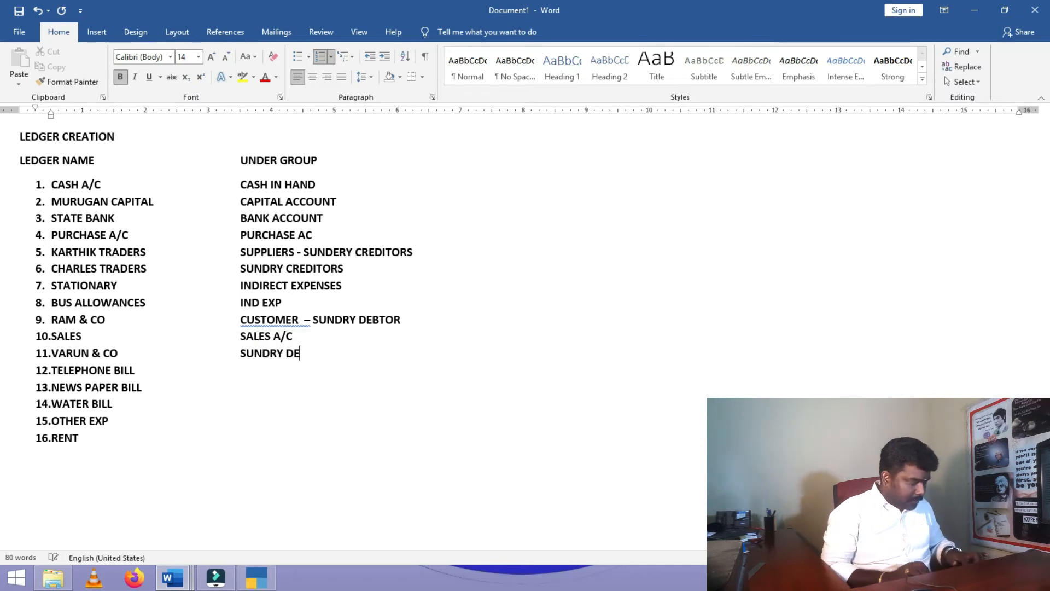
text(BTOR)
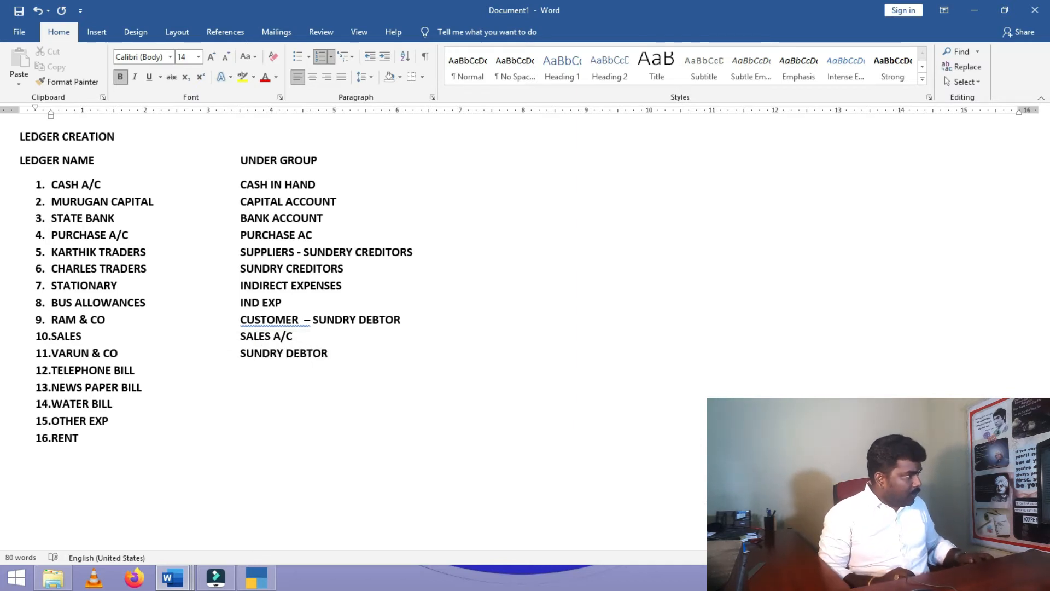
- Assign IND EXP as the group for TELEPHONE BILL, NEWS PAPER BILL, WATER BILL, OTHER EXP and RENT
key(Tab)
key(Tab)
key(Tab)
key(Tab)
key(Tab)
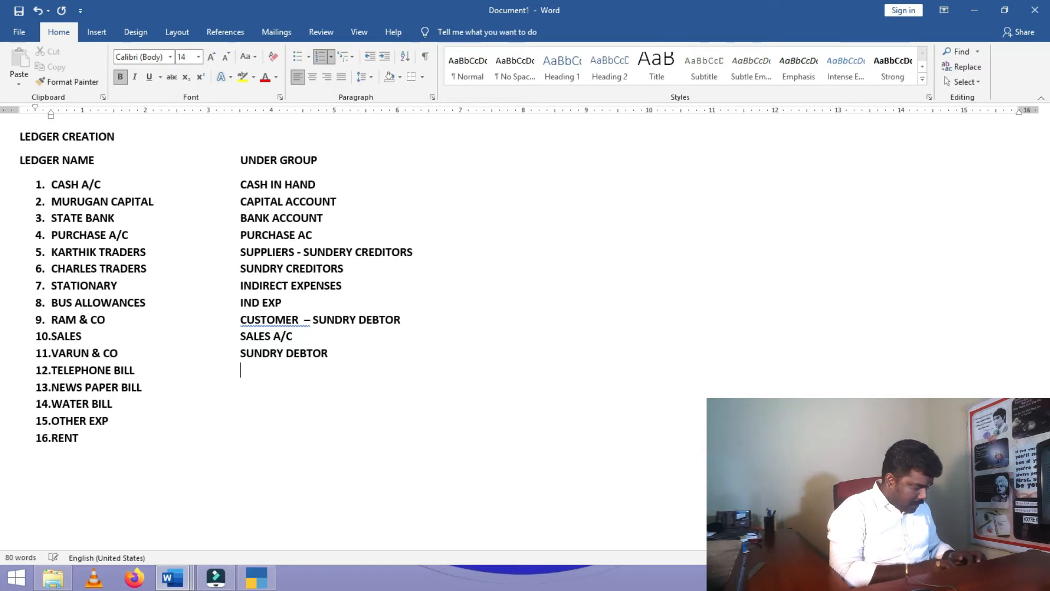
text(IB)
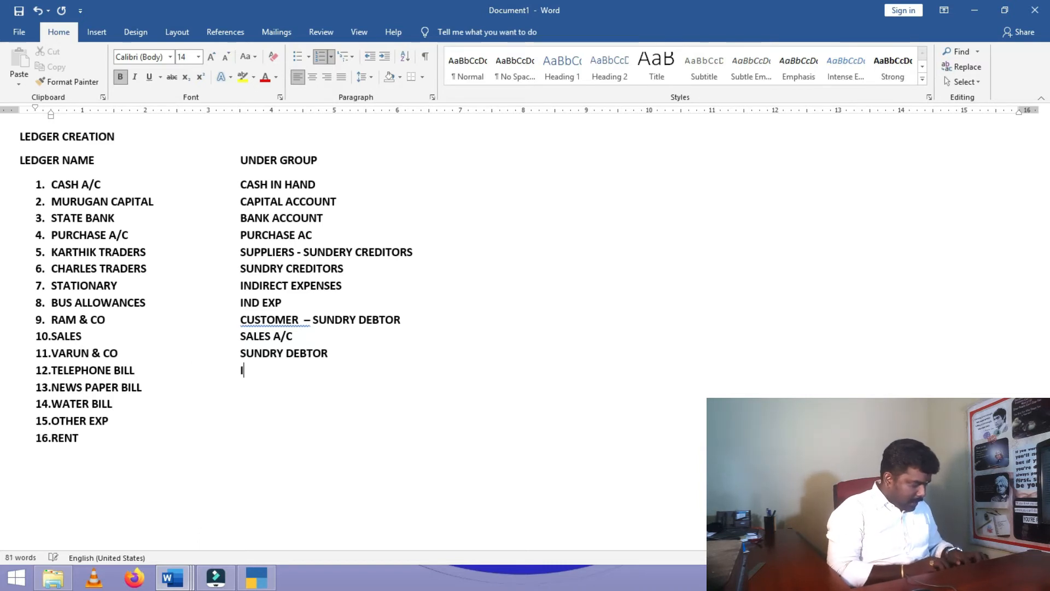
text(D EXP)
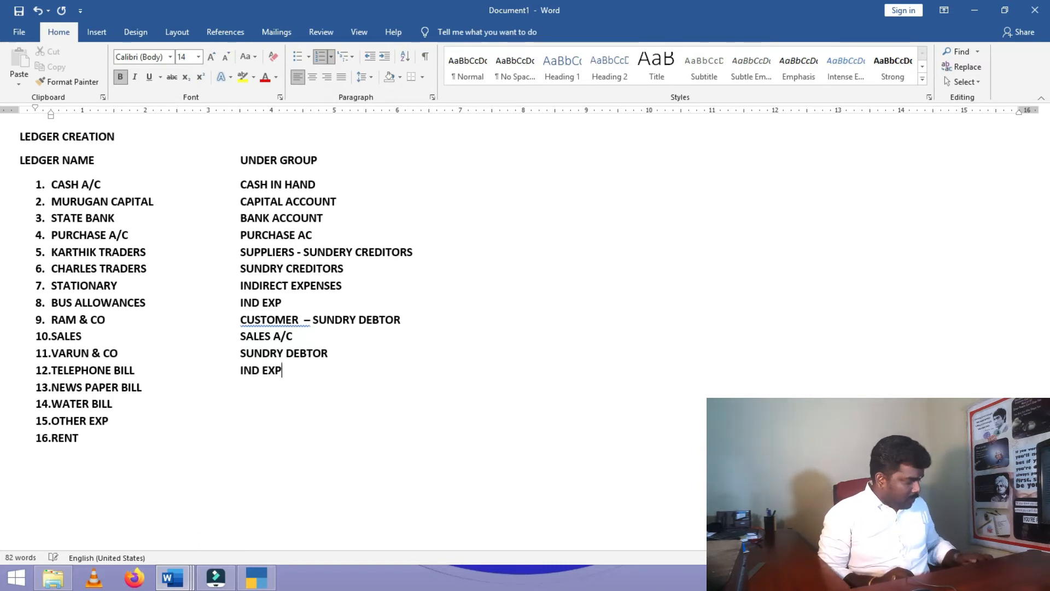
key(Down)
key(Tab)
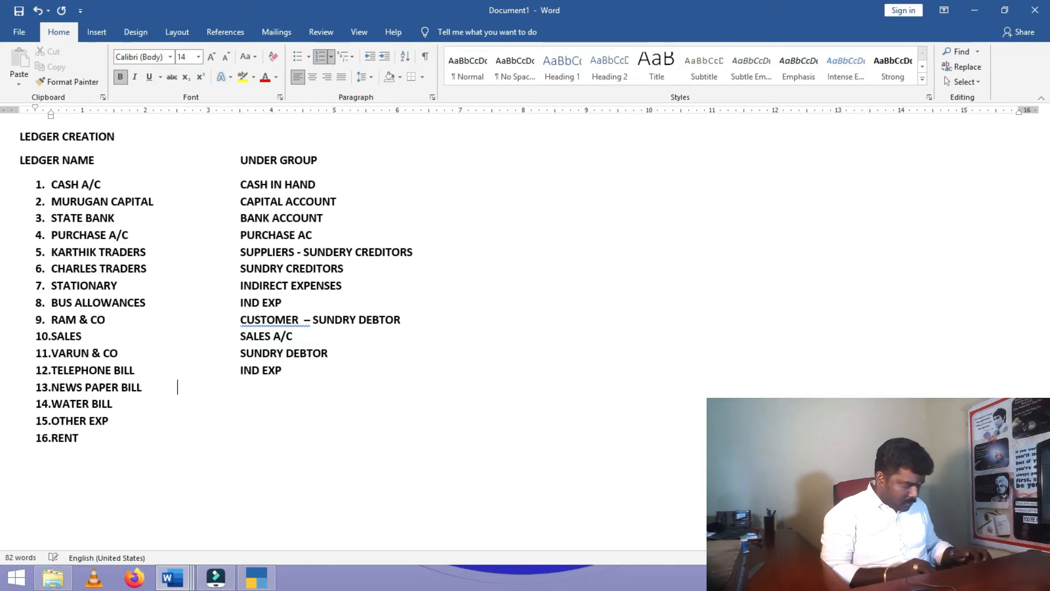
key(Tab)
text(IN)
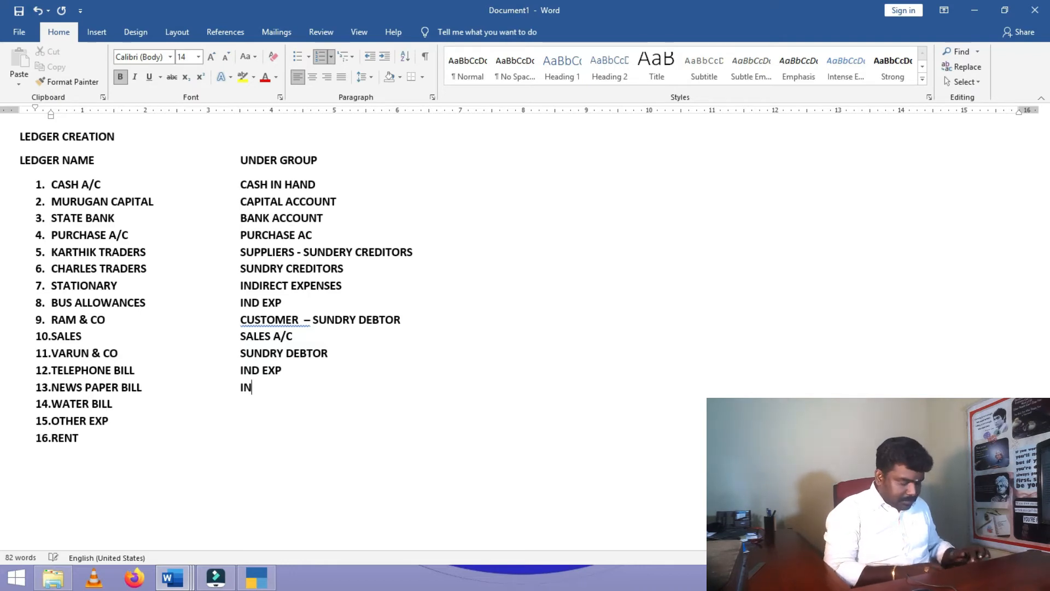
text(D EXP)
key(Down)
key(Tab)
key(Tab)
key(Tab)
key(Tab)
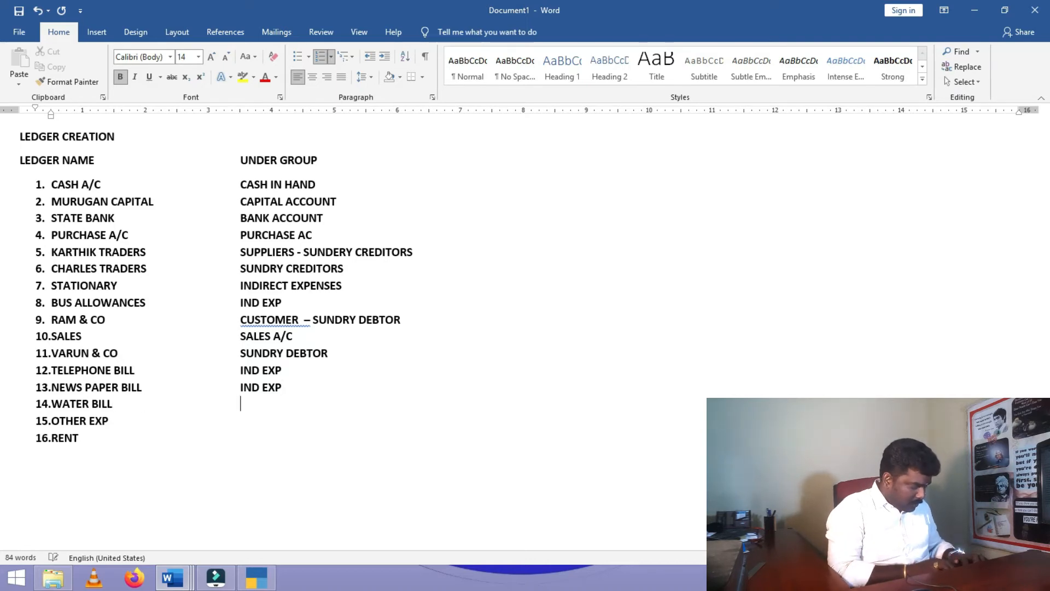
text(IND EXP)
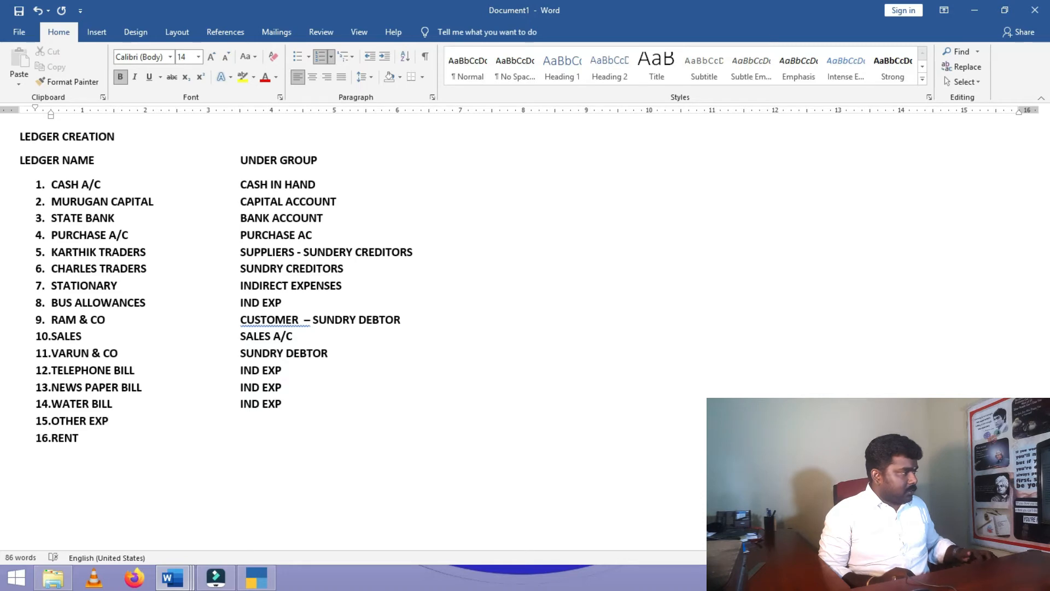
key(Tab)
key(Tab)
key(Tab)
key(Tab)
text(IND EXP)
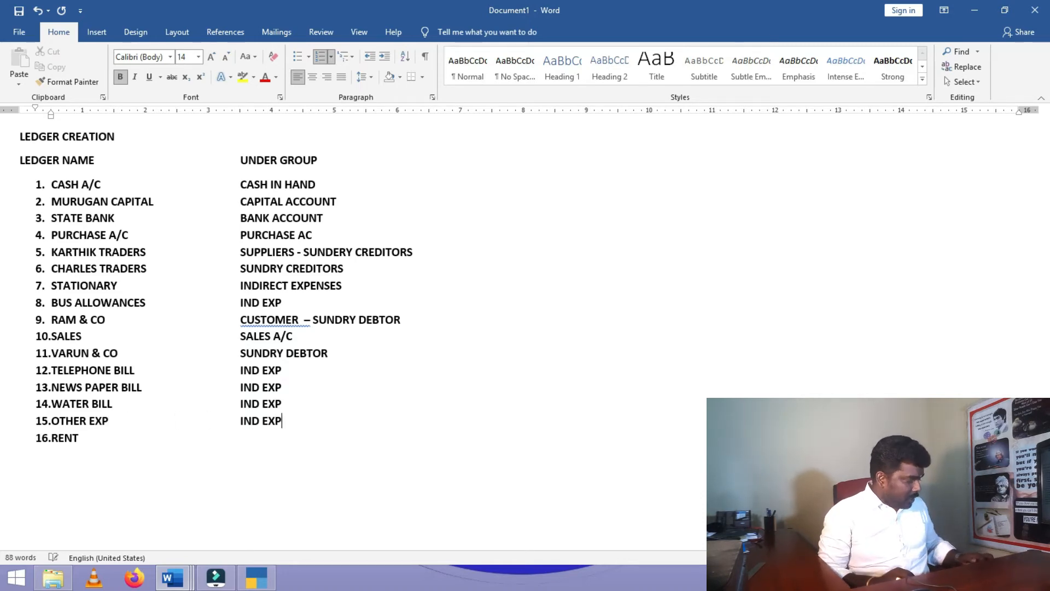
key(Down)
key(Tab)
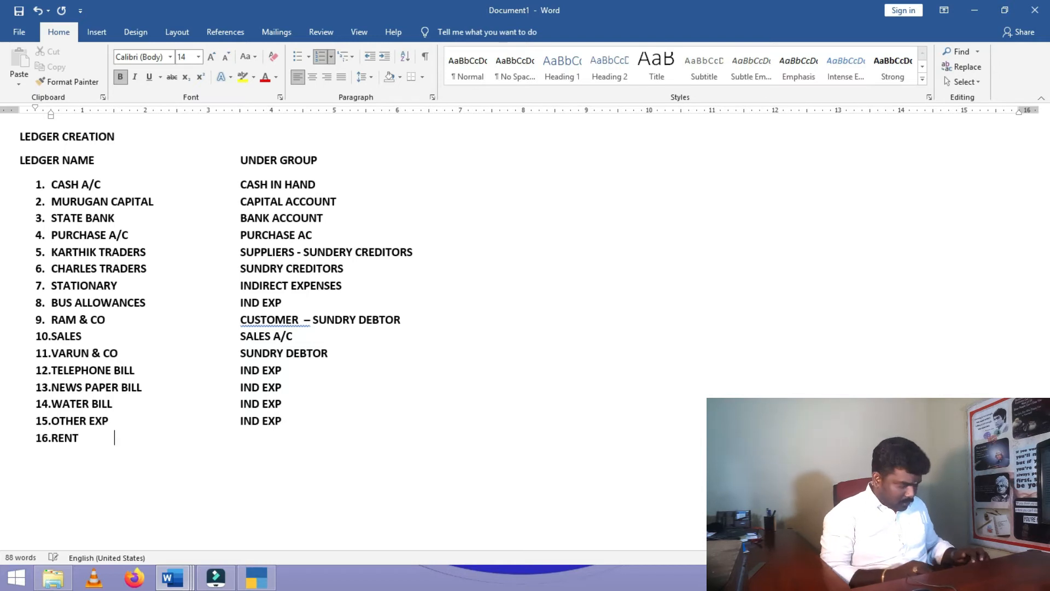
key(Tab)
key(Tab)
text(IND EX)
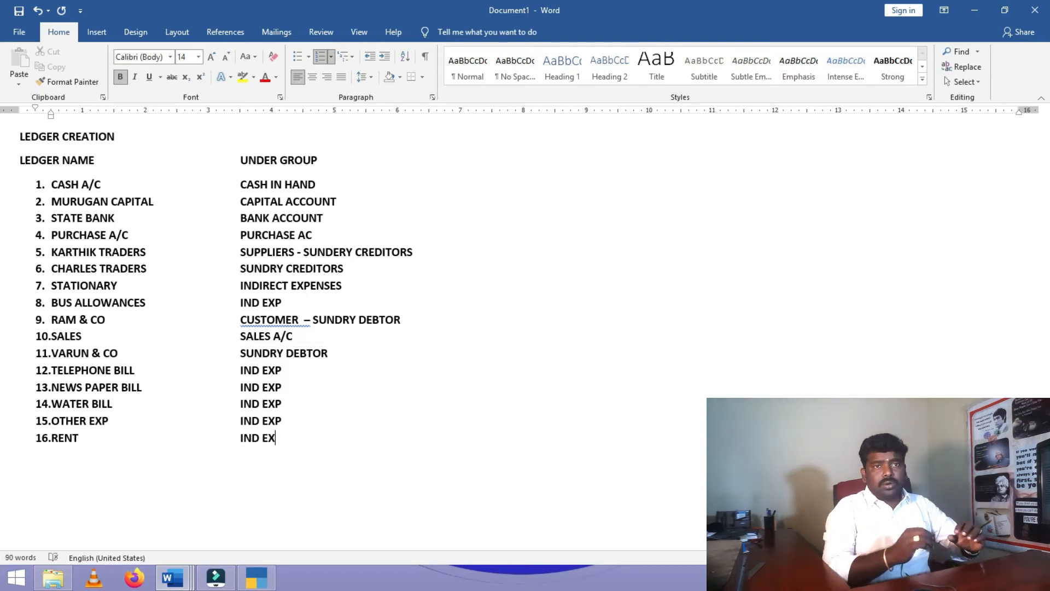
text(P)
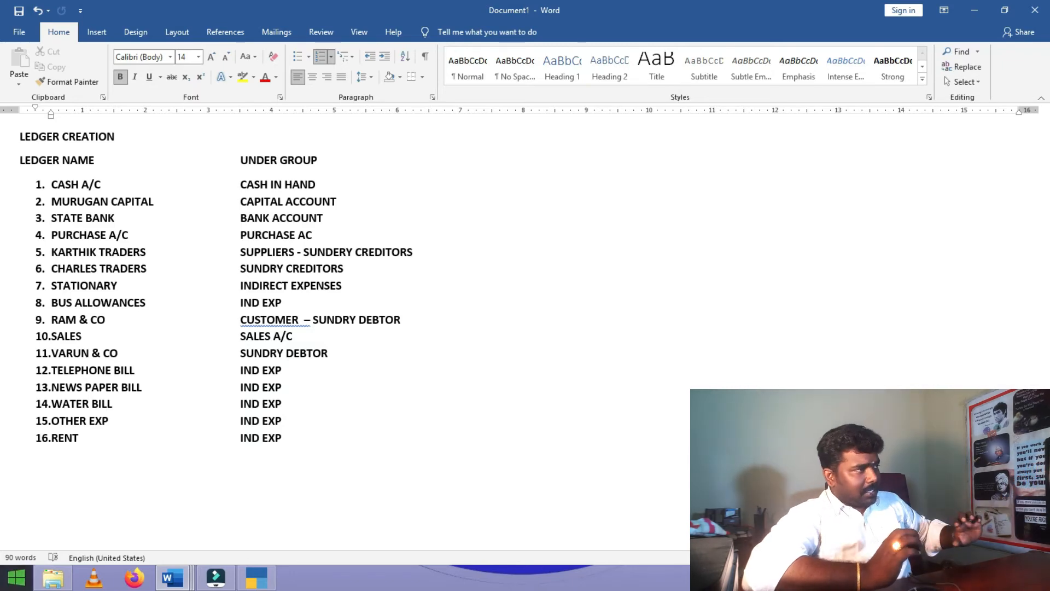
- Place TallyPrime beside Word and discard the half-filled ledger form, back to the main menu
click(269, 585)
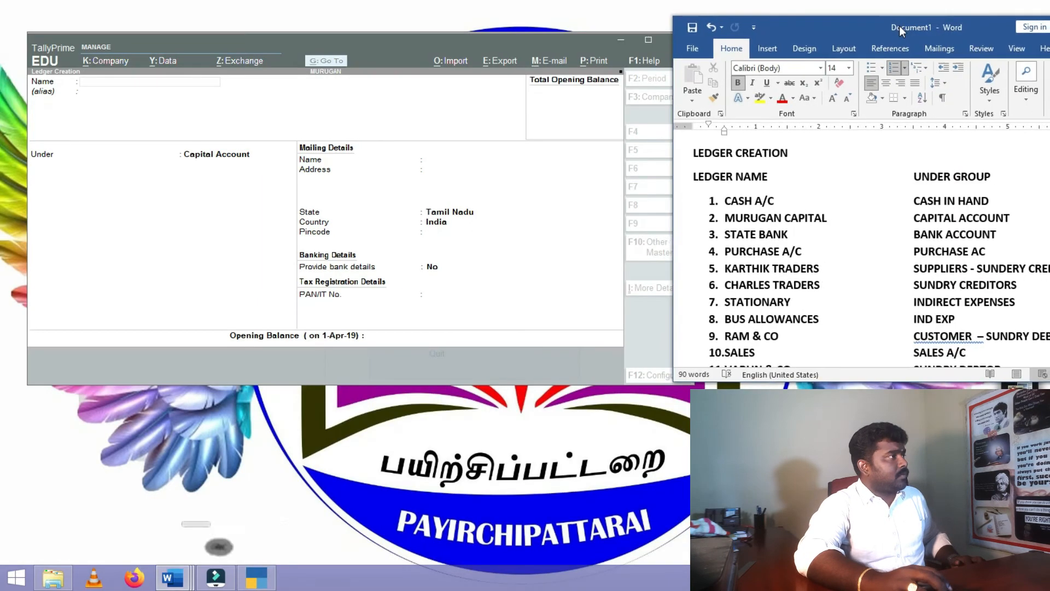
drag(901, 31, 898, 32)
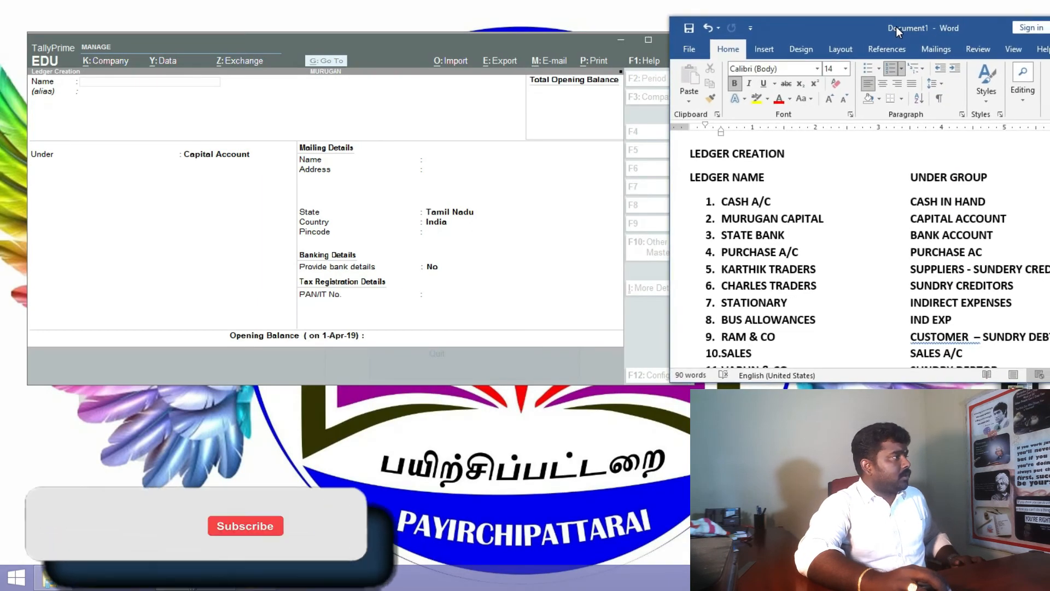
click(78, 104)
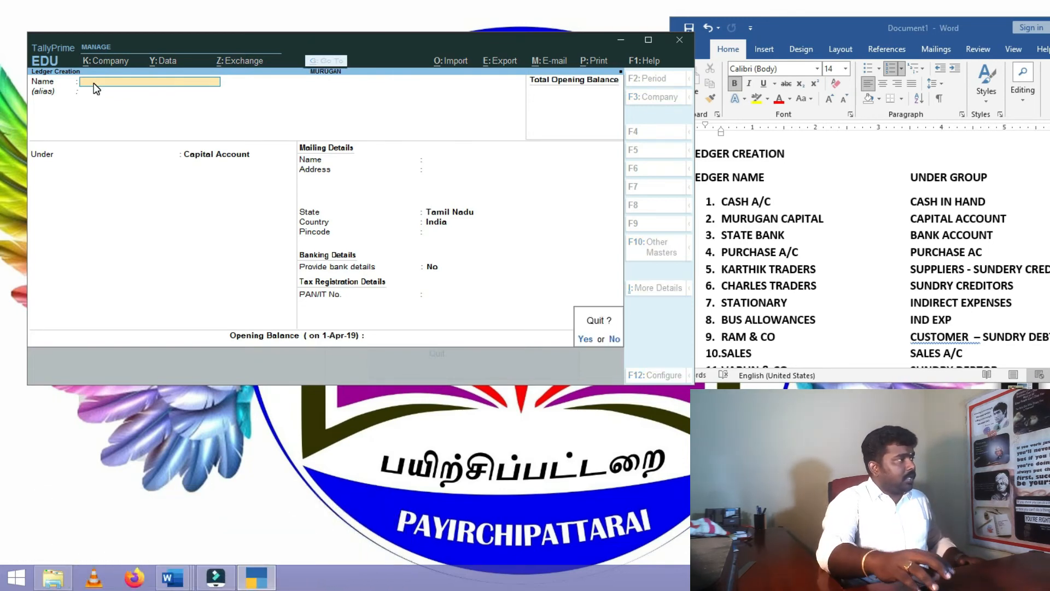
key(Return)
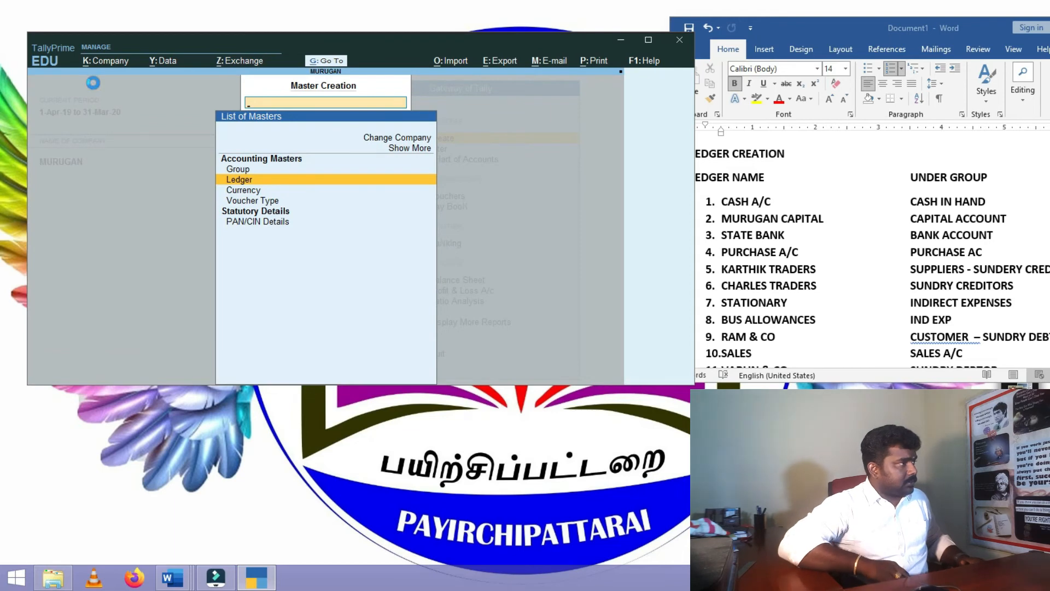
key(Return)
key(Escape)
key(Escape)
- Check the Alter ledger list shows only Cash and Profit & Loss A/c, then start a new ledger
key(Down)
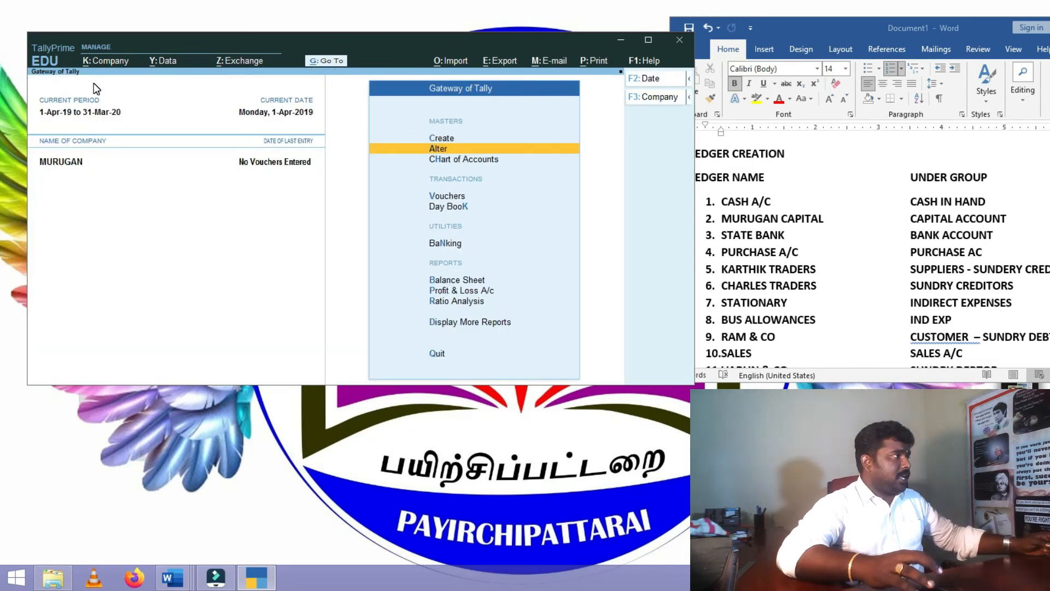
key(Return)
key(Down)
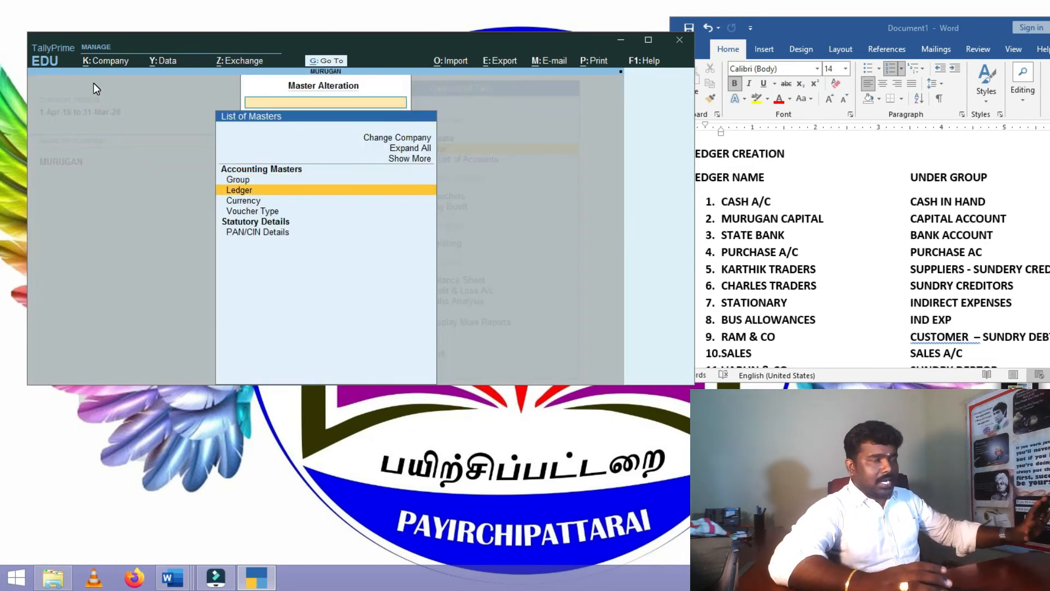
key(Return)
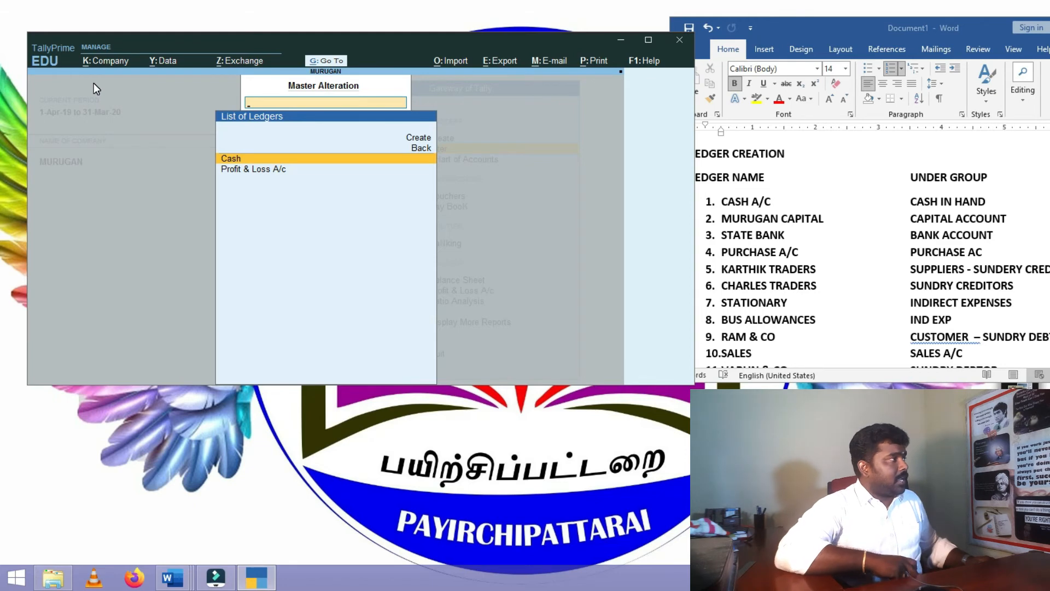
key(Escape)
key(Escape)
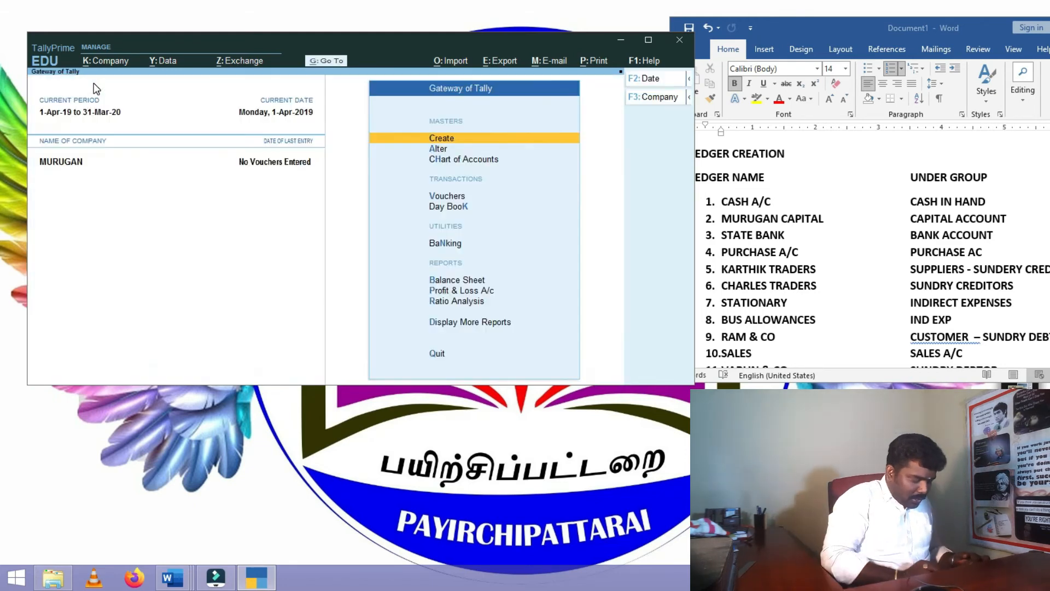
key(Escape)
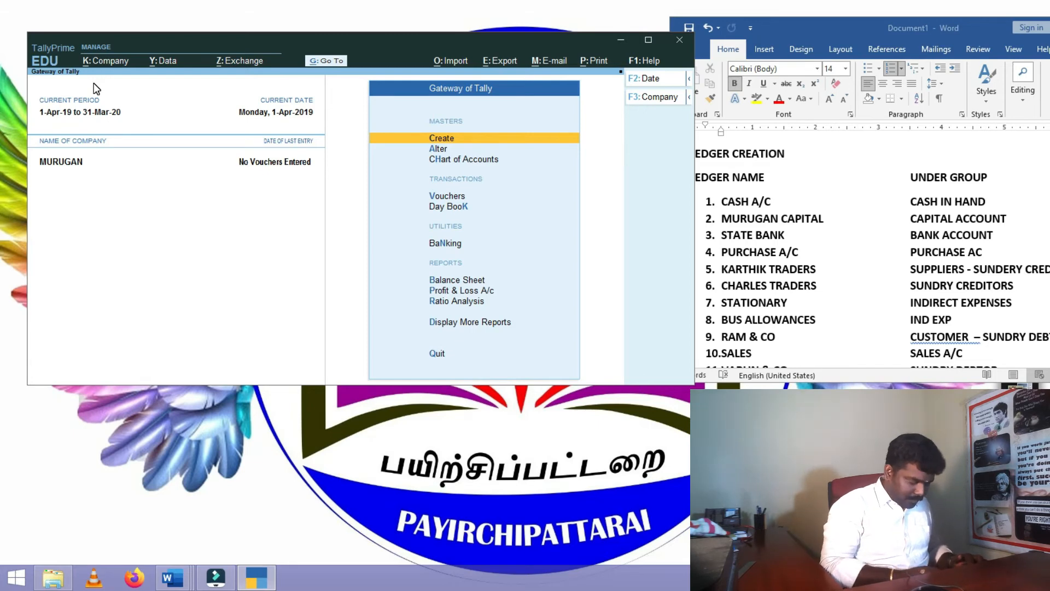
key(Return)
key(Return)
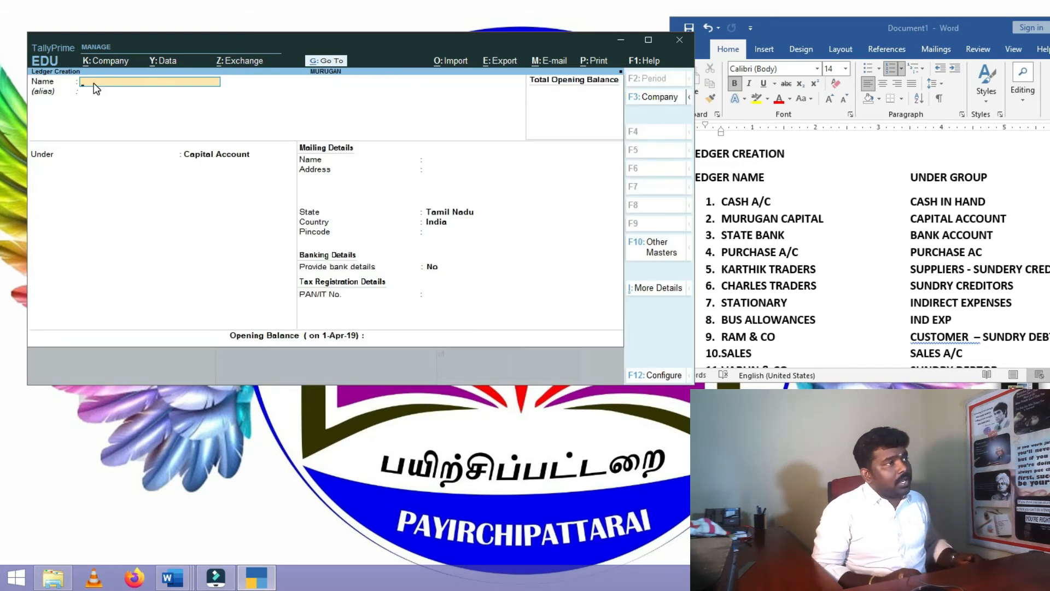
- Enter ledger MURUGAN CAPITAL with group Capital Account, skip remaining fields and accept it
text(MUR)
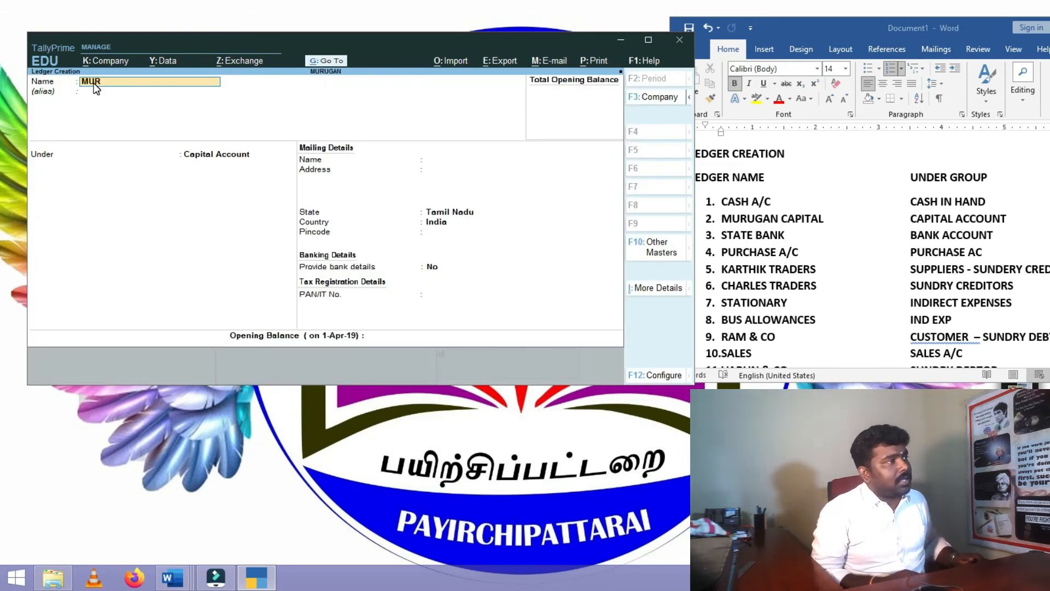
text(UGAN C)
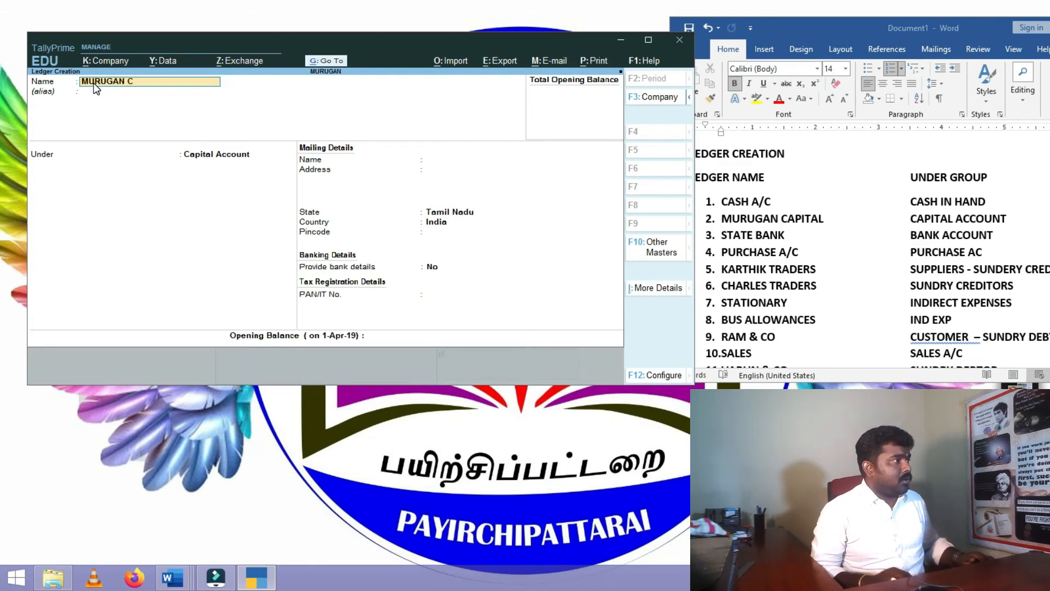
text(APITAL)
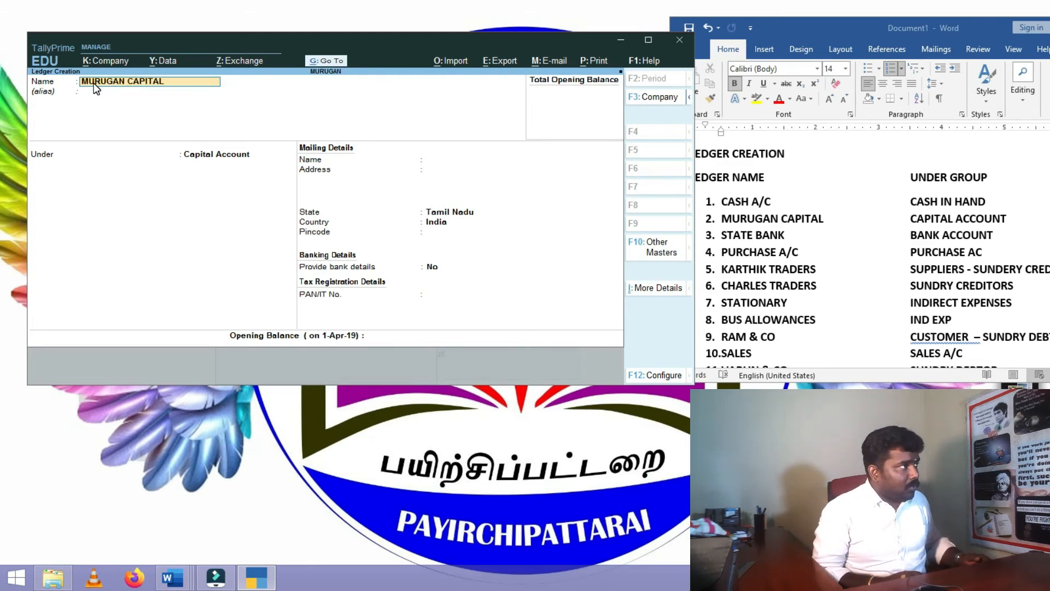
key(Return)
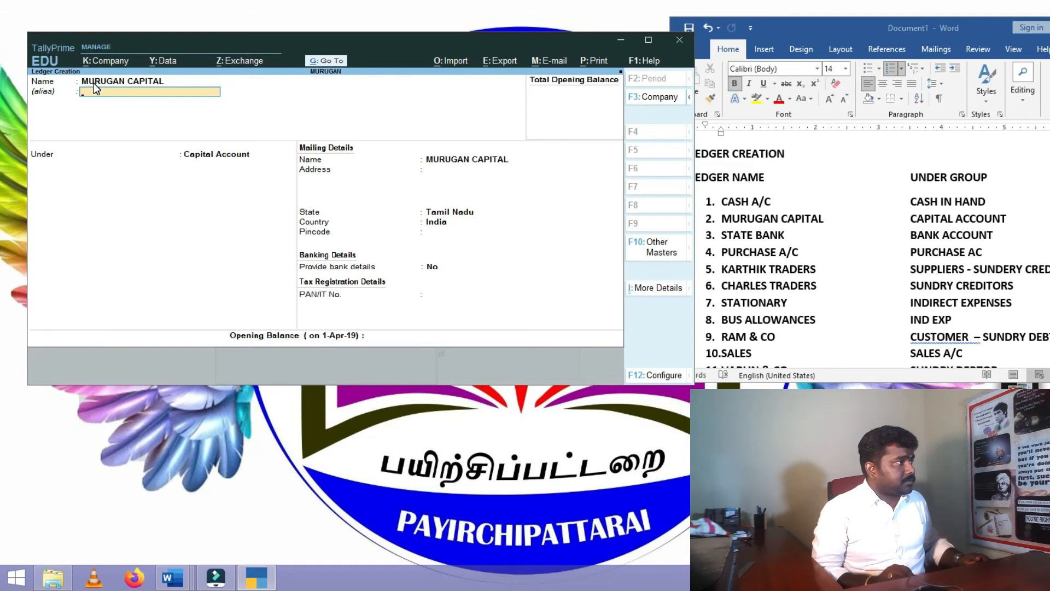
key(Return)
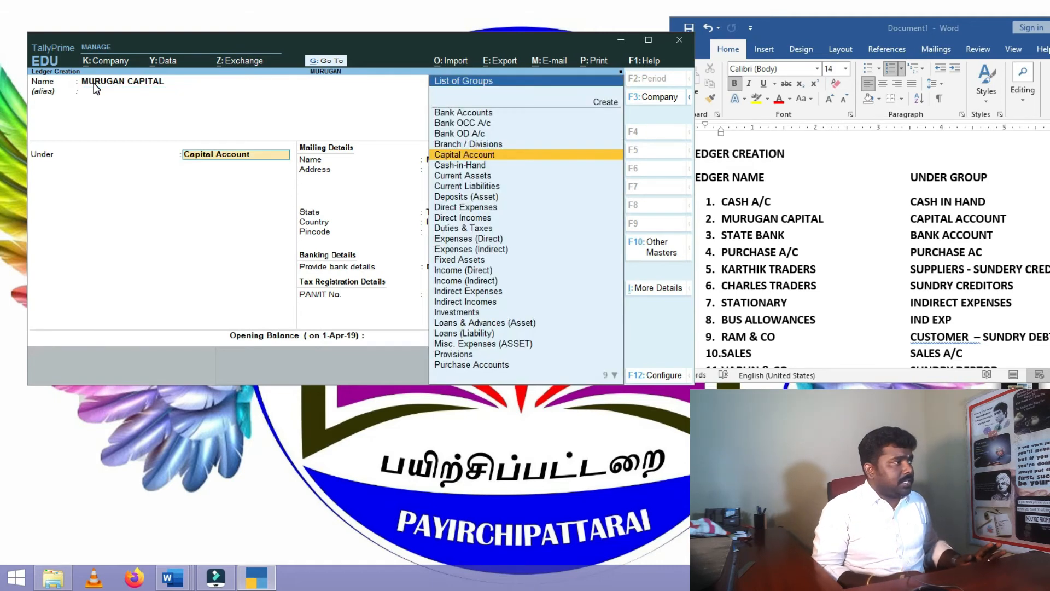
key(Down)
key(Up)
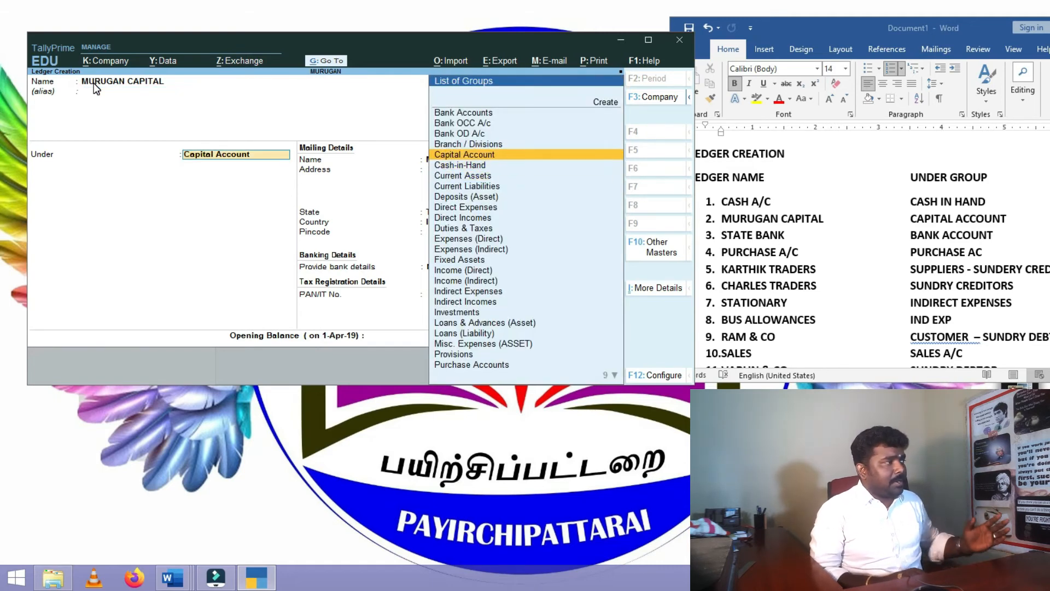
key(Up)
key(Up)
key(Up)
key(Down)
key(Down)
key(Down)
key(Return)
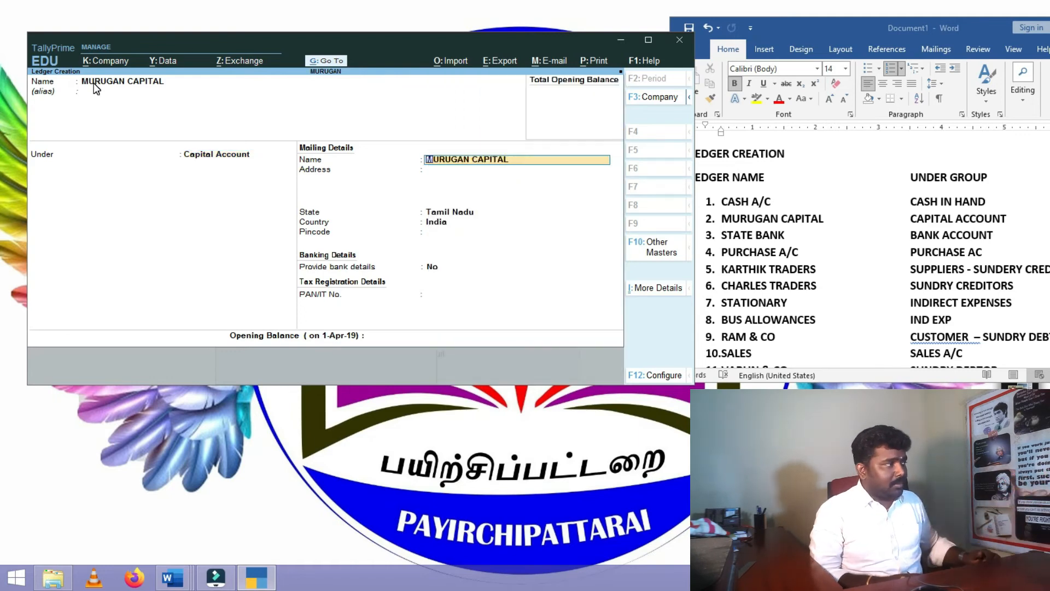
key(Return)
key(Return)
key(Return)
key(Return)
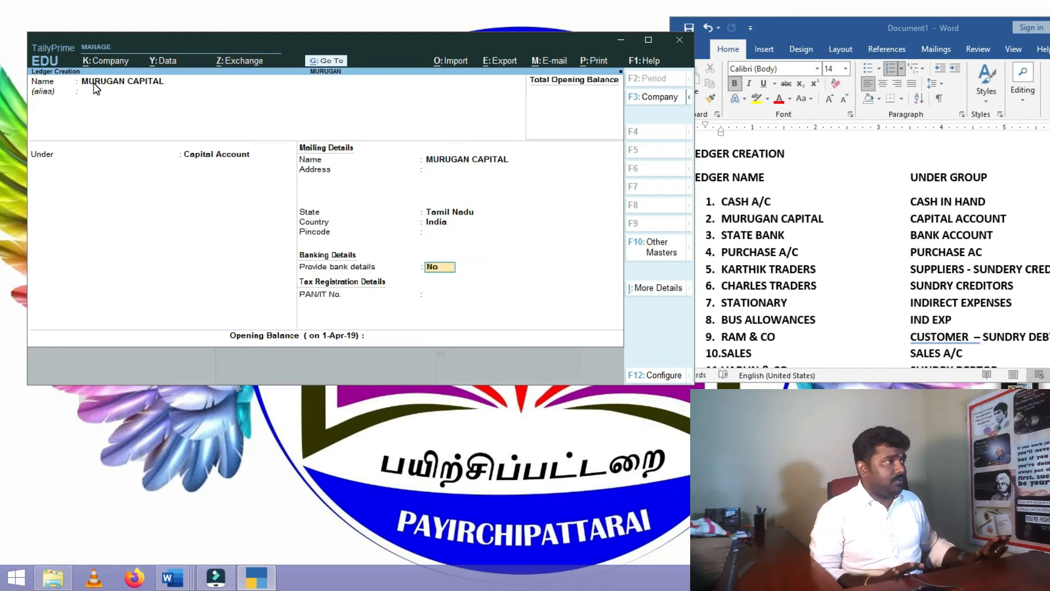
key(Return)
key(Return)
key(Return)
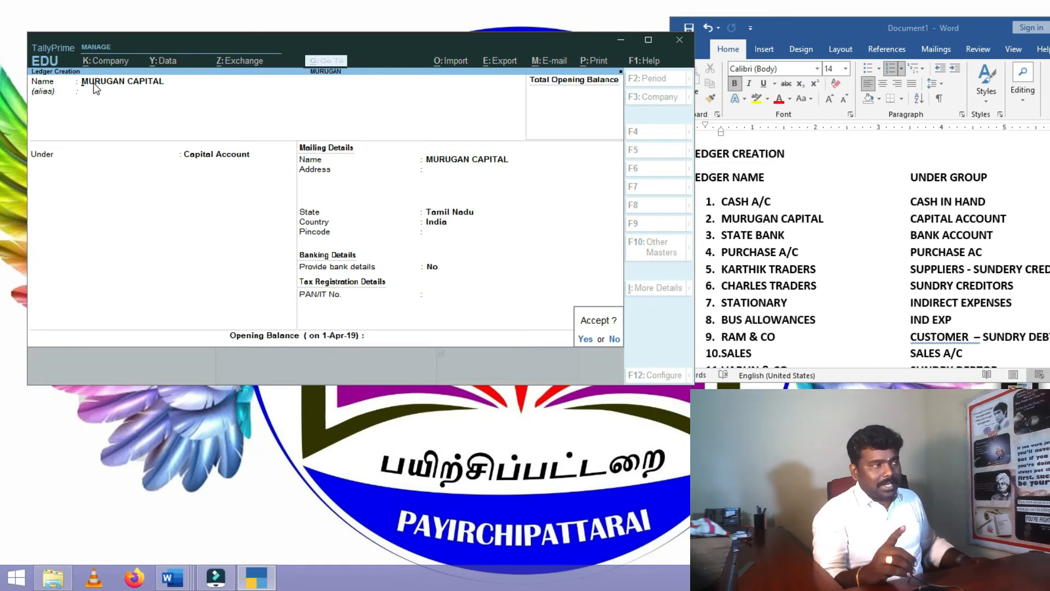
key(Return)
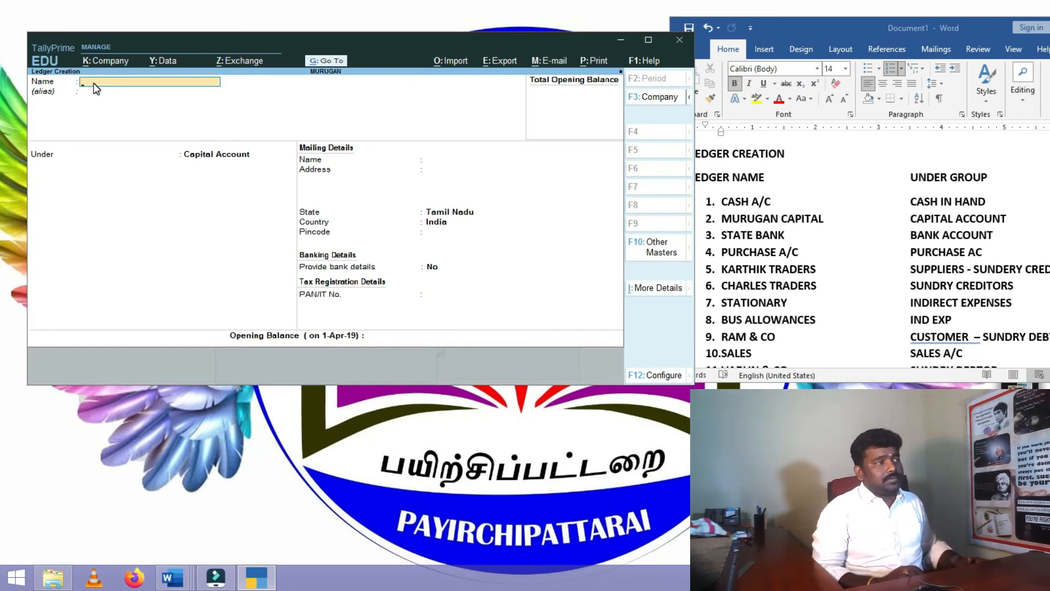
- Enter STATE BANK under Bank Accounts and pass the empty bank account fields
text(STATE BANK)
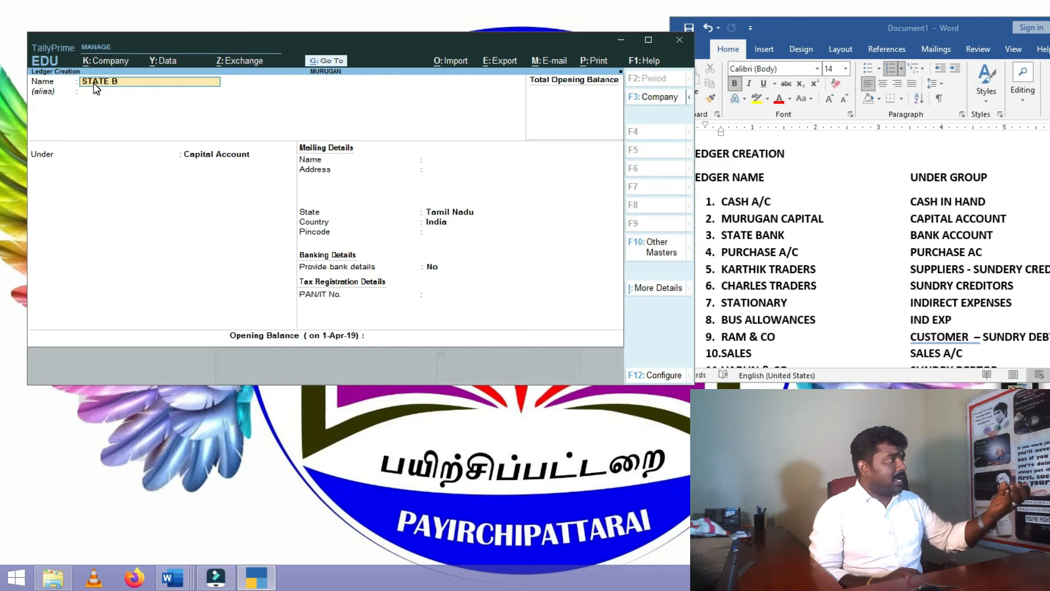
key(Return)
key(Return)
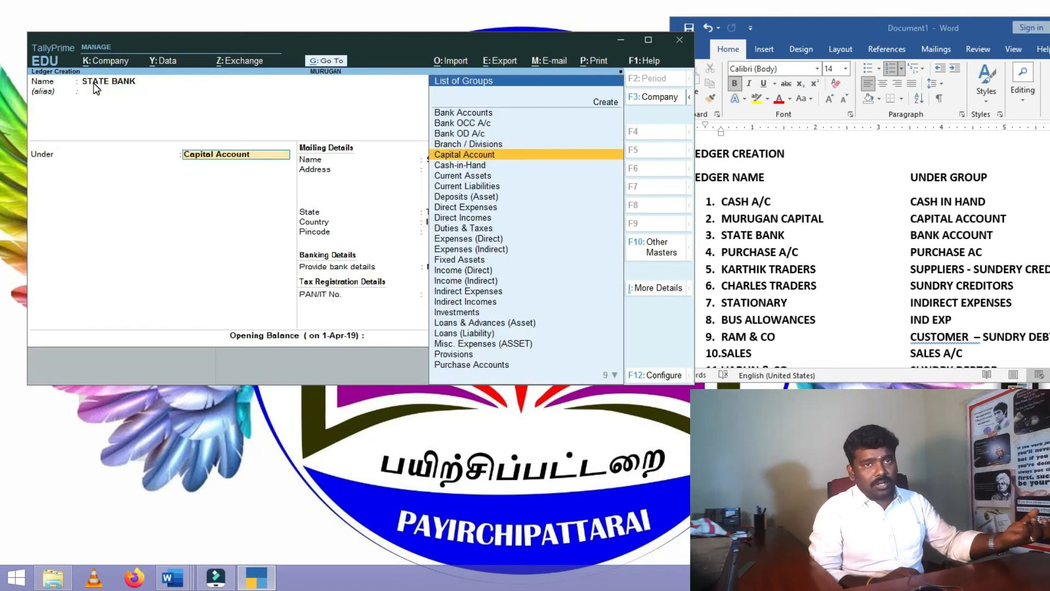
key(Up)
key(Up)
key(Up)
key(Up)
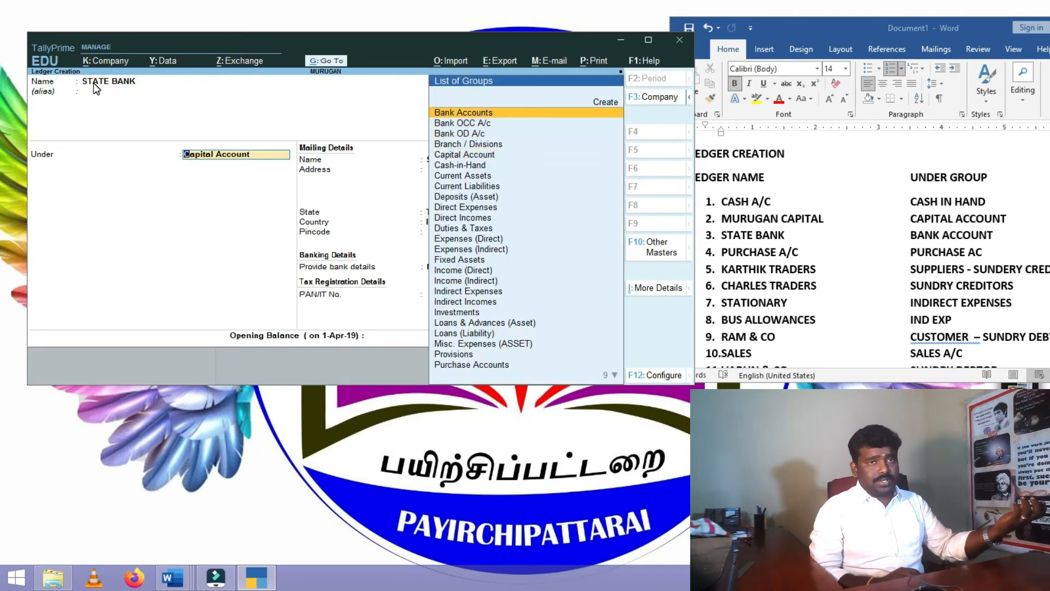
key(Return)
key(Return)
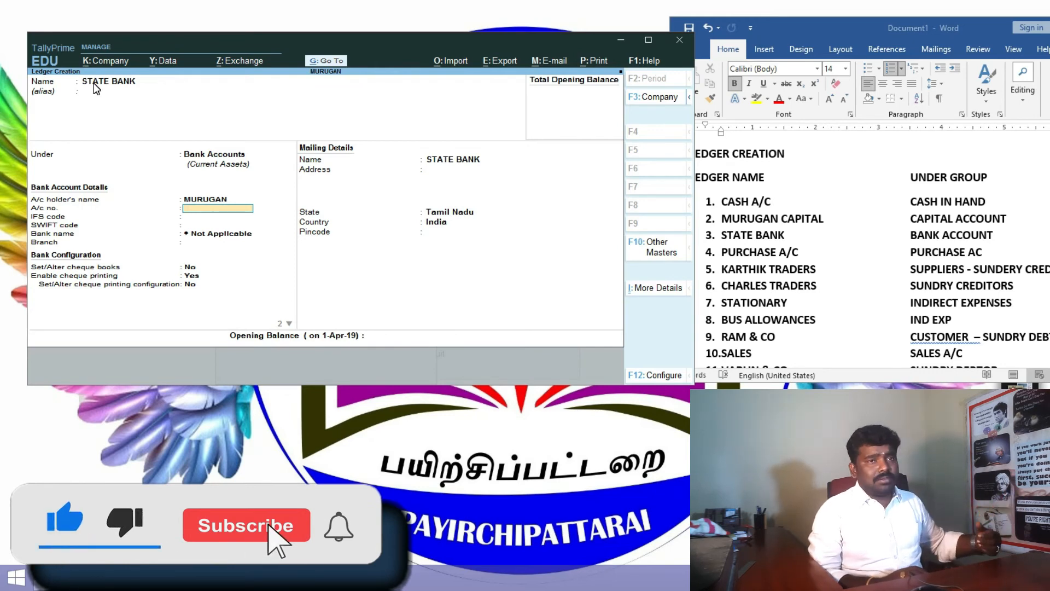
key(Return)
key(Return)
key(Return)
key(Return)
key(Return)
key(Return)
key(Return)
key(Return)
key(Return)
key(Return)
key(Return)
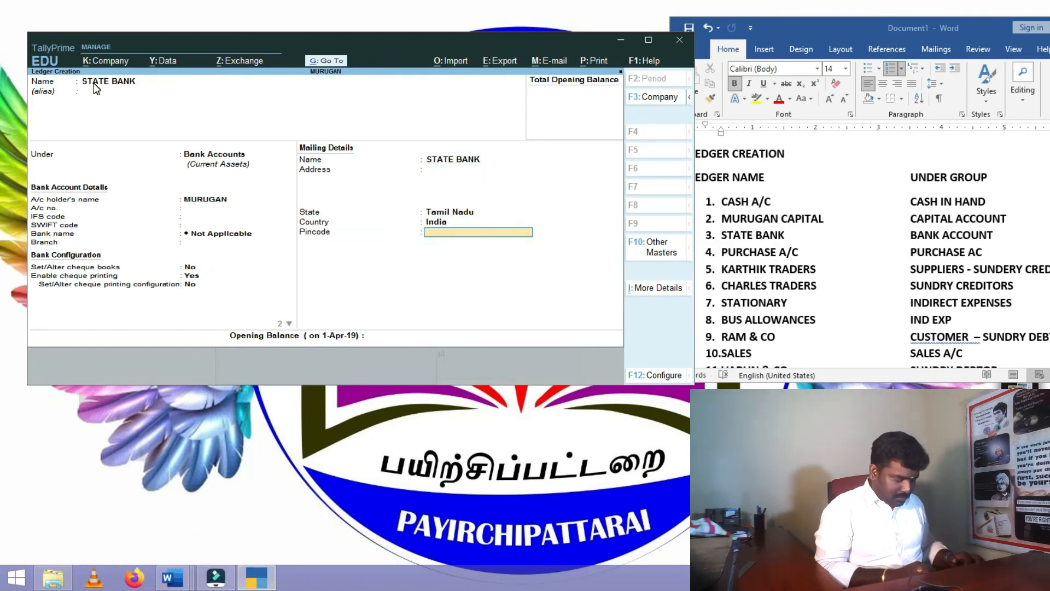
key(Return)
- Close the STATE BANK form, then enter PURCHASE under Purchase Accounts and accept it
key(Return)
key(Return)
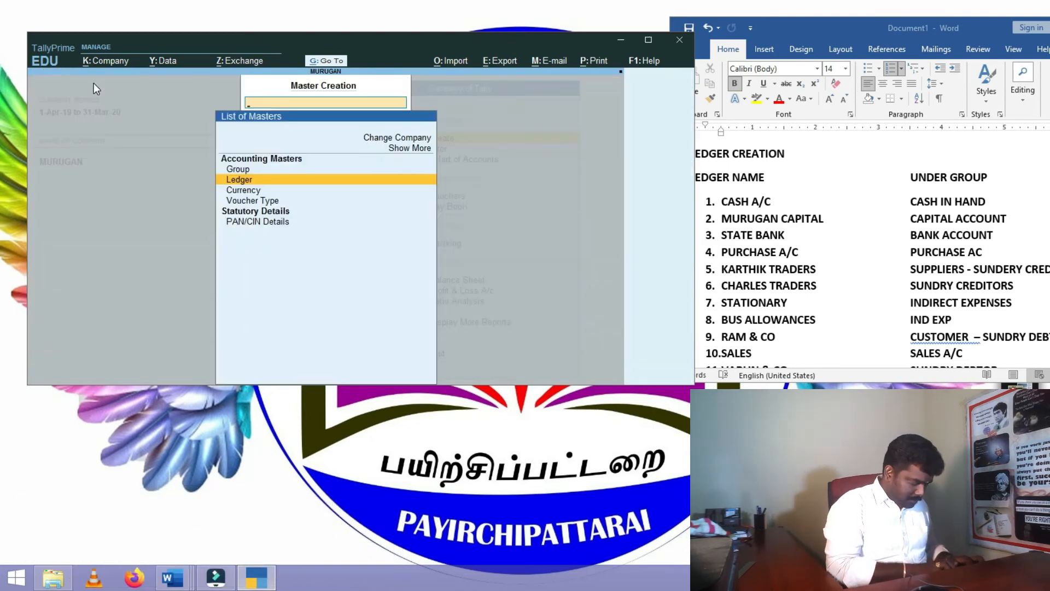
key(Return)
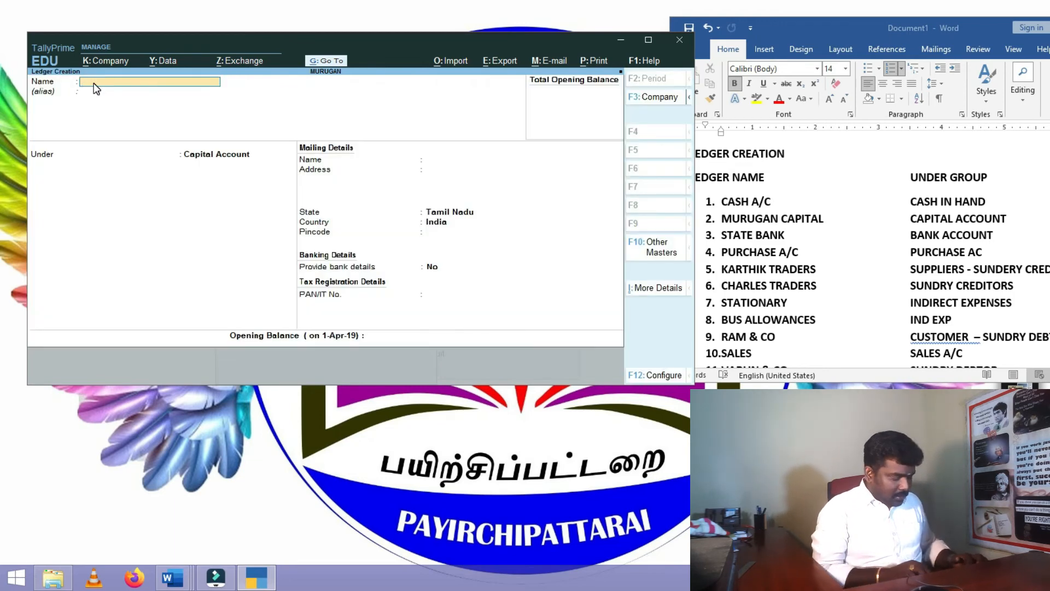
text(PU)
text(RCHASE)
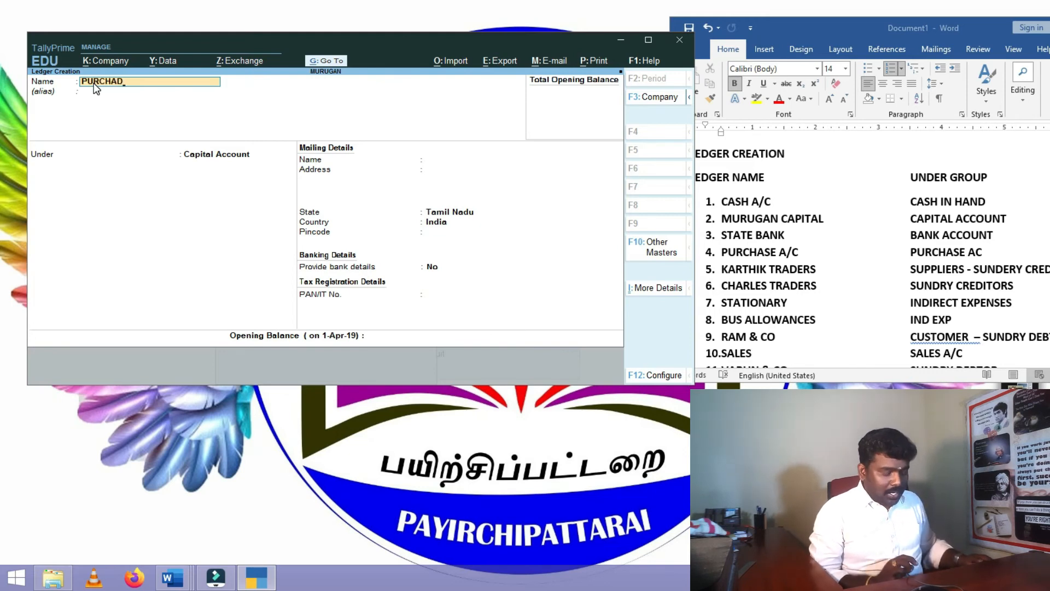
key(Return)
key(Return)
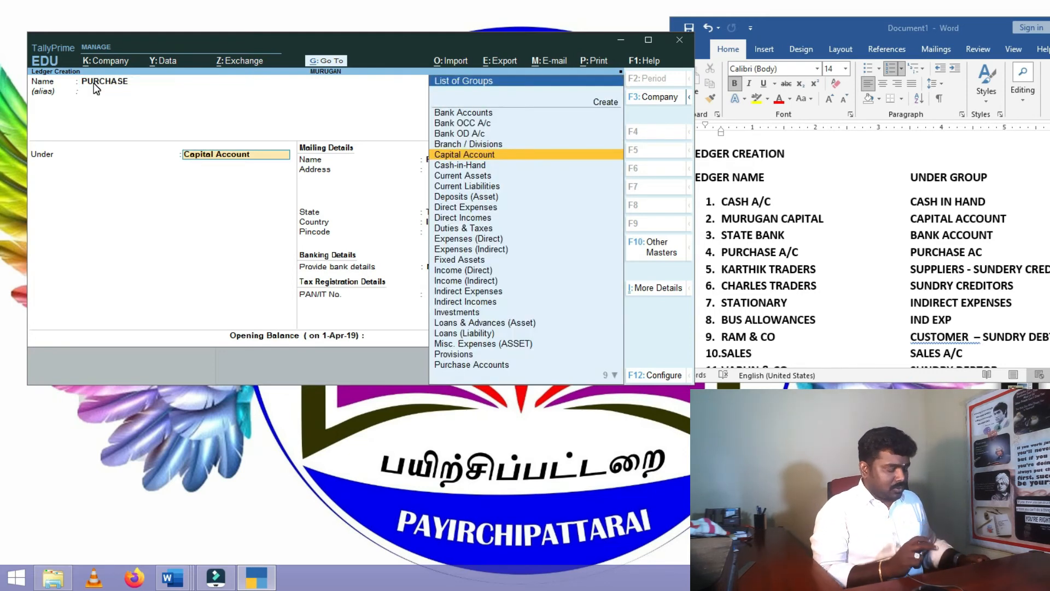
text(PU)
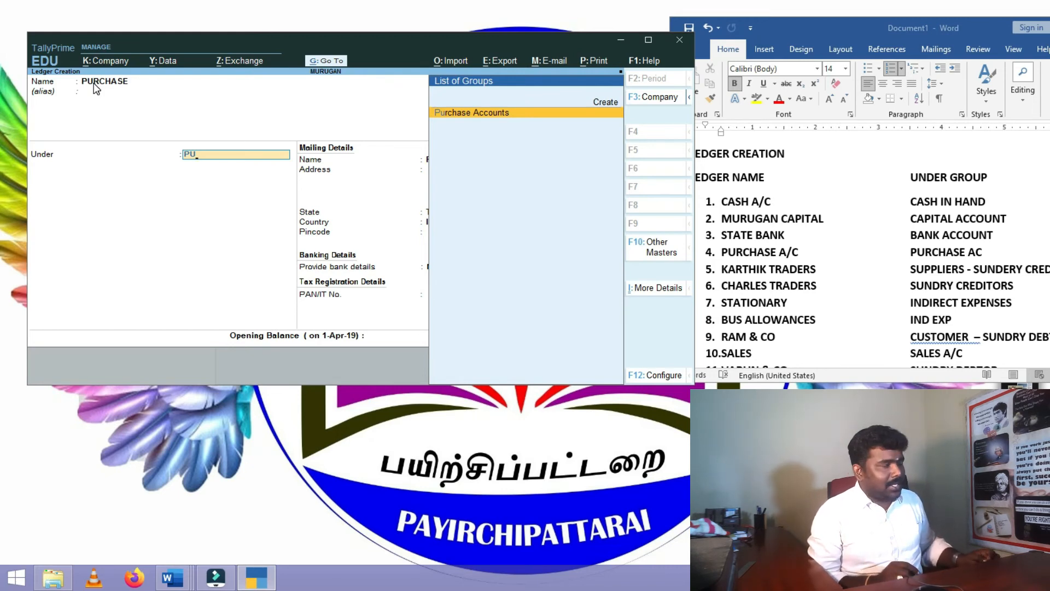
key(Return)
key(Return)
key(Return)
key(Return)
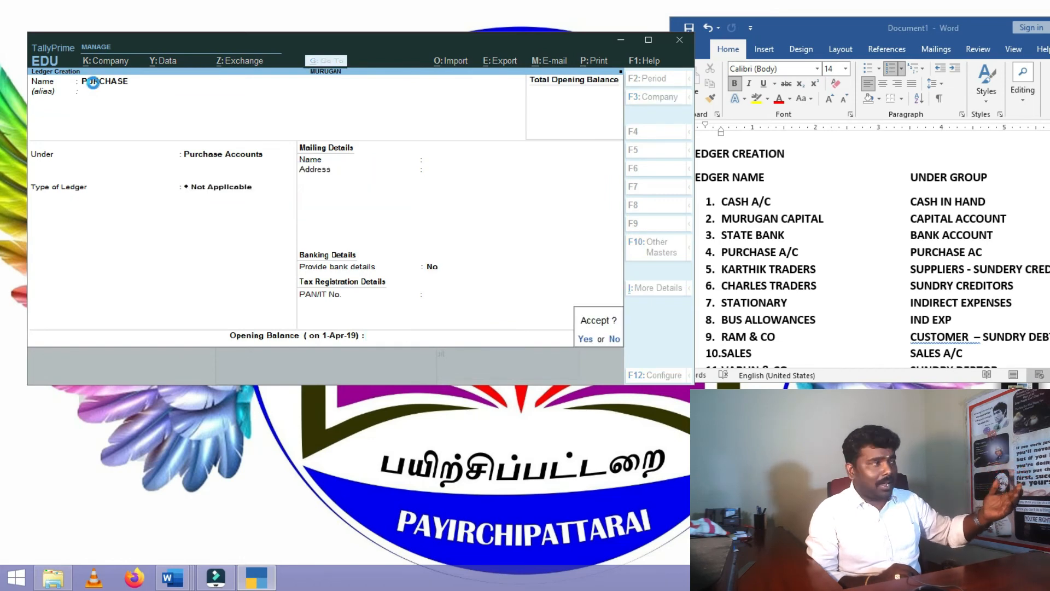
key(Return)
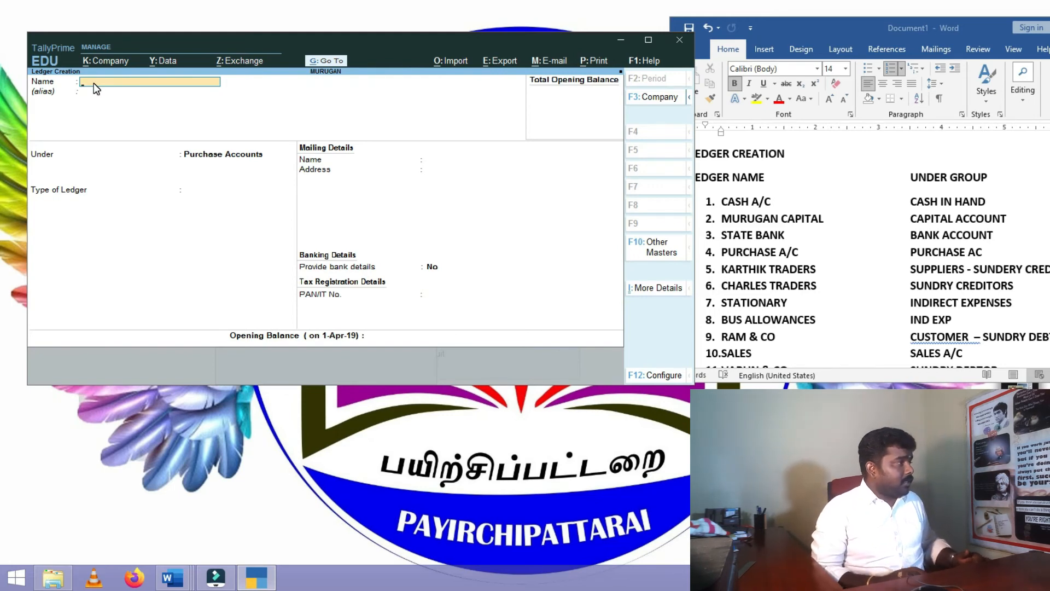
- Save the KARTHIK TRADERS ledger under Sundry Creditors
text(KAR)
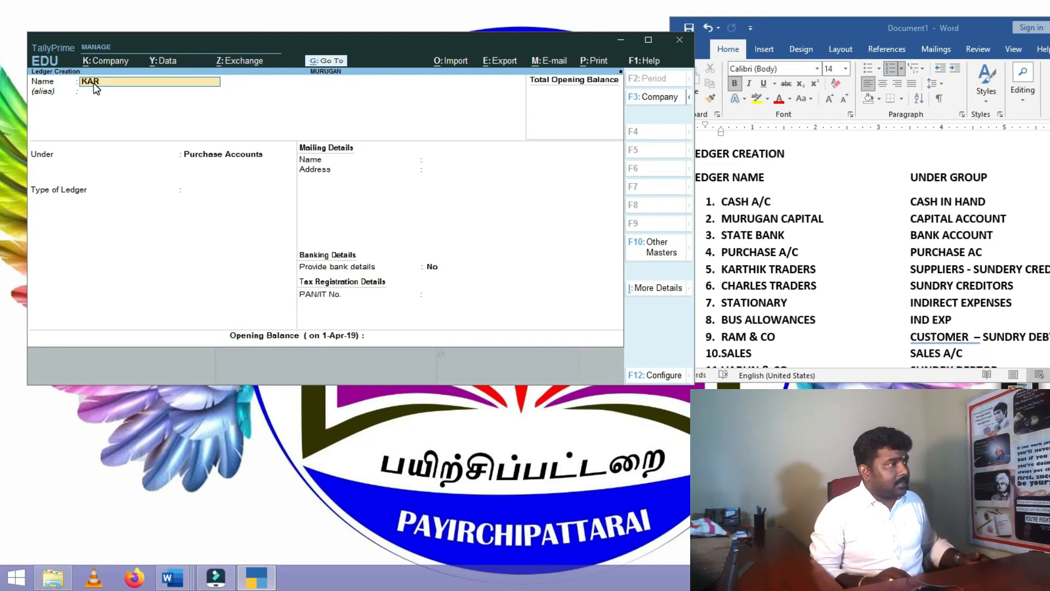
text(THIK TRADERS)
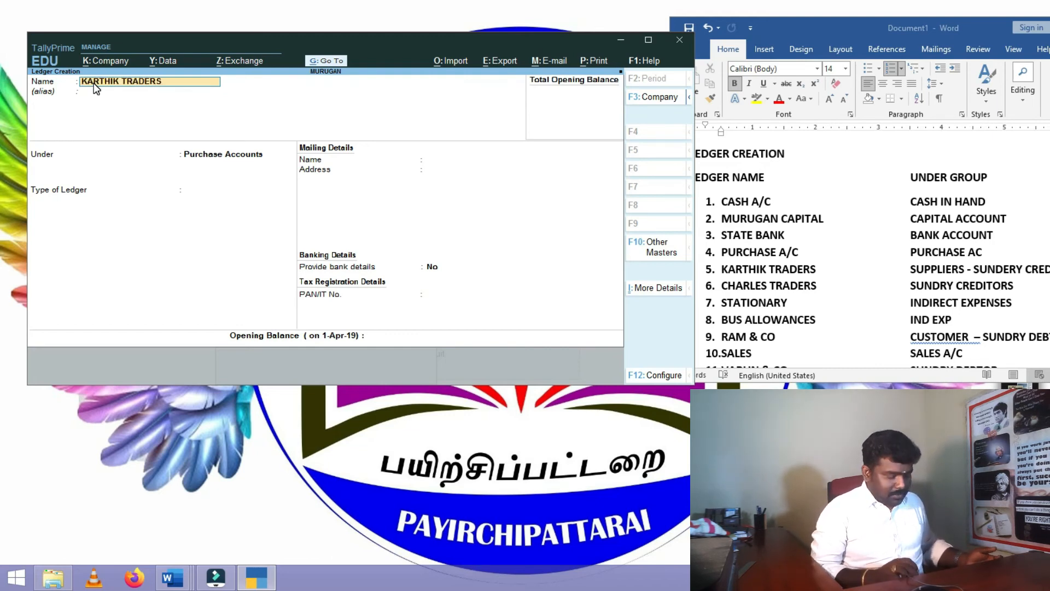
key(Return)
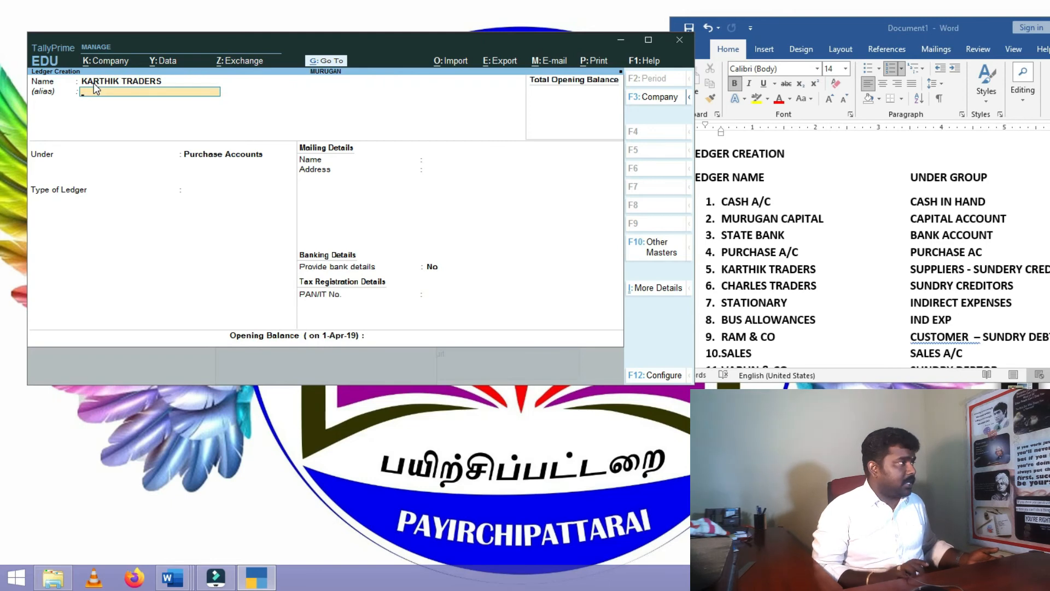
key(Return)
text(S)
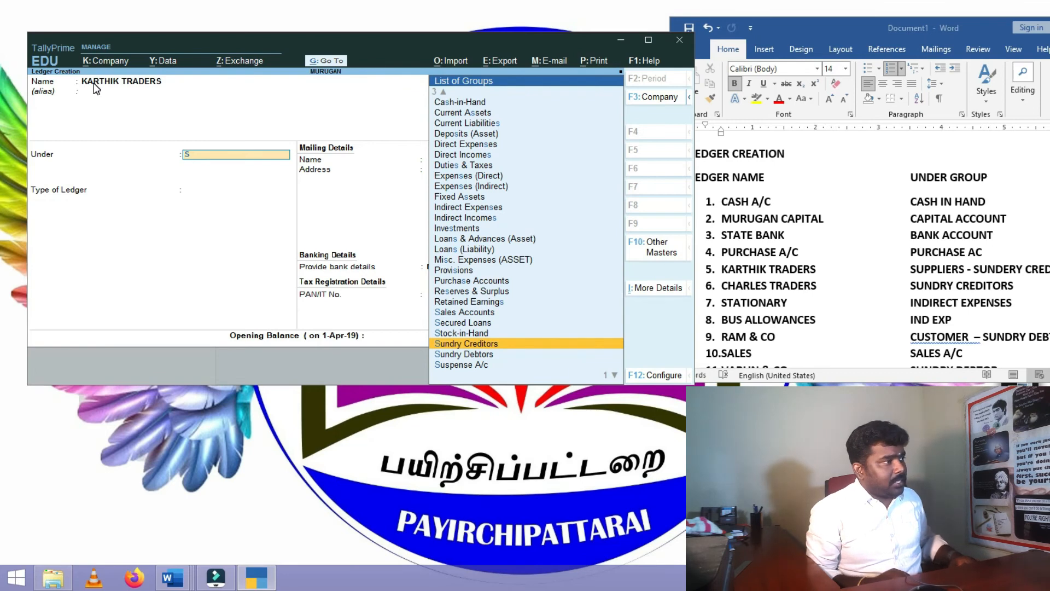
key(Return)
key(Return)
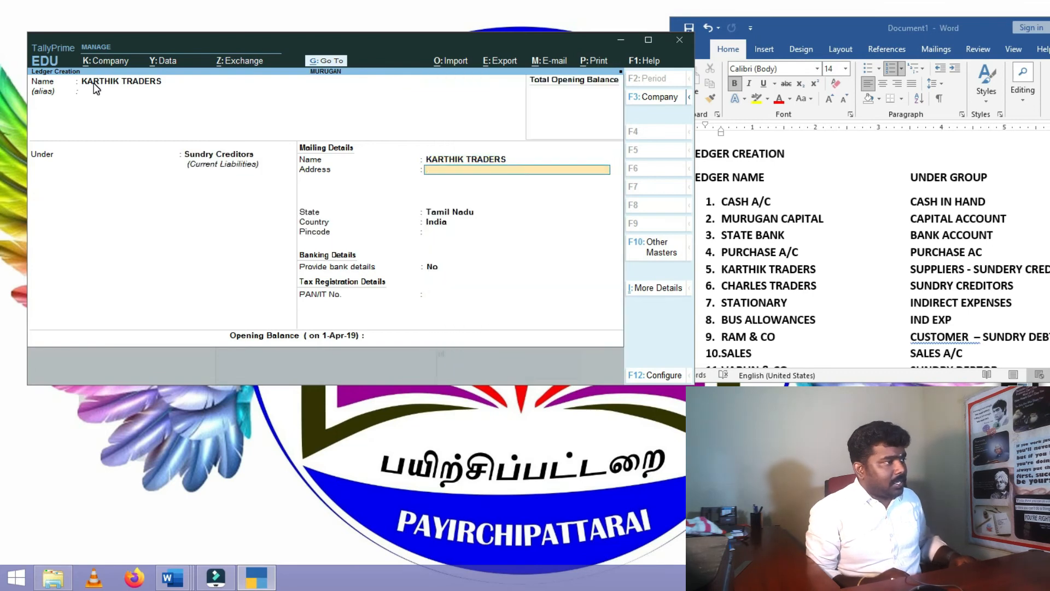
key(Return)
key(Return)
key(Return)
key(Return)
key(Return)
key(Return)
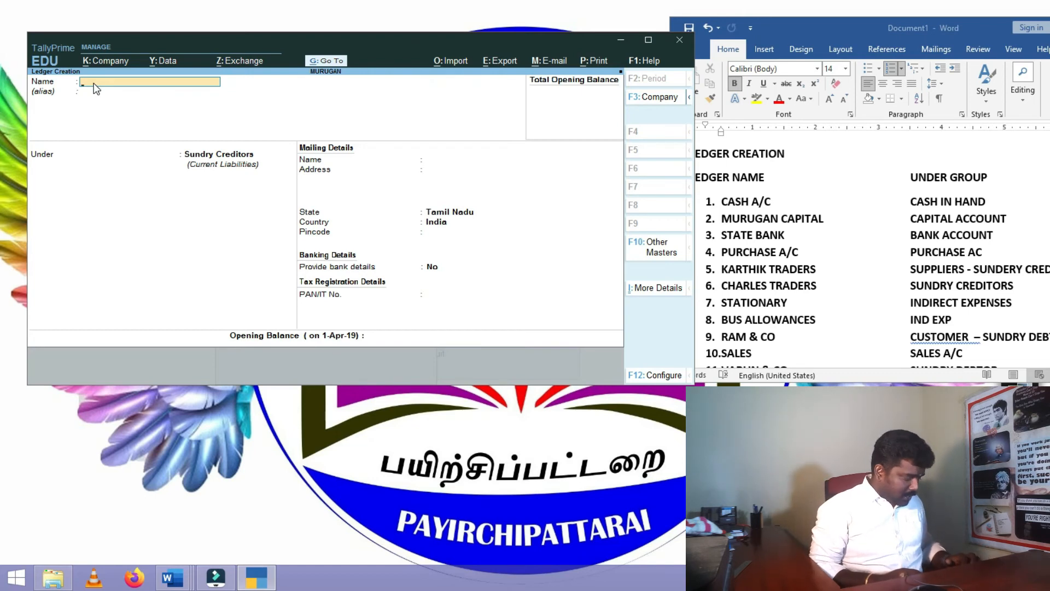
- Save the CHARLES TRADERS ledger under Sundry Creditors
text(CHARLES TRADERS)
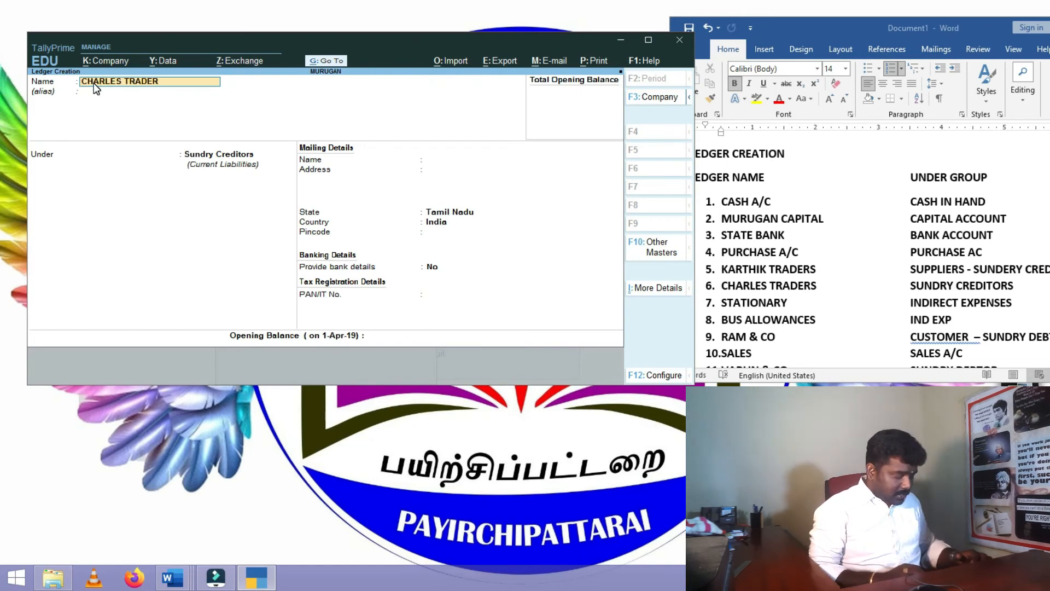
key(Return)
key(Return)
key(Return)
key(Return)
key(Return)
key(Return)
key(Return)
key(Return)
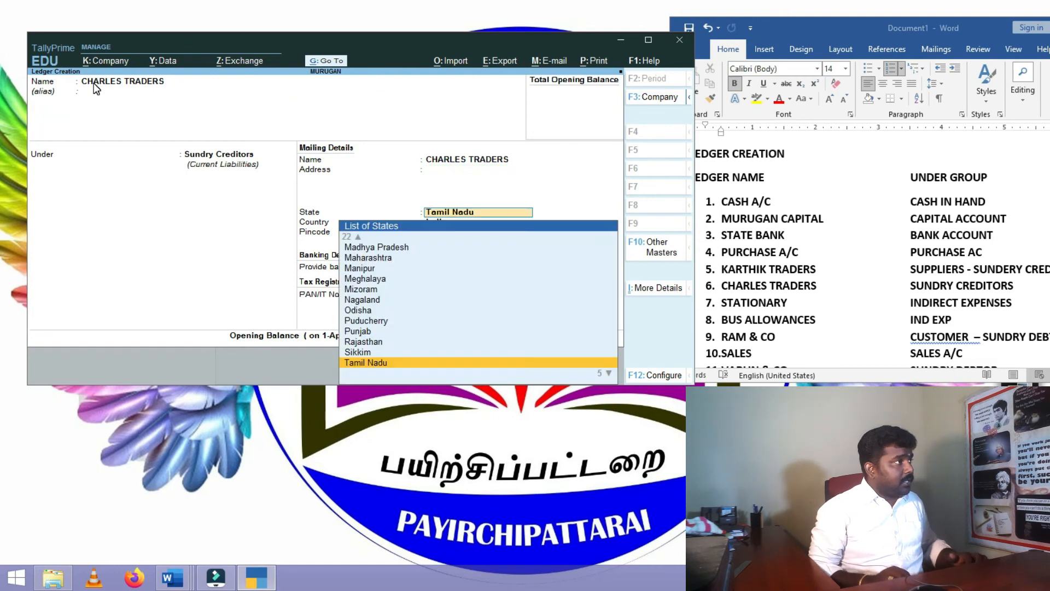
key(Return)
key(Return)
key(Return)
key(Return)
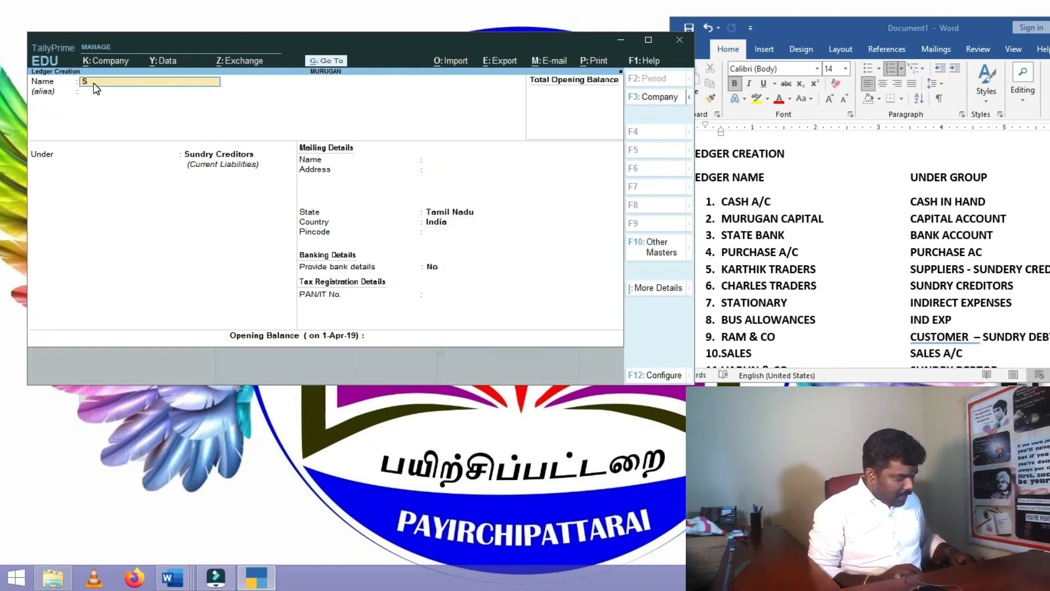
- Save STATIONARIES and BUS ALLOWANCE under Indirect Expenses with type Not Applicable, using Ctrl+A
key(BackSpace)
text(STAT)
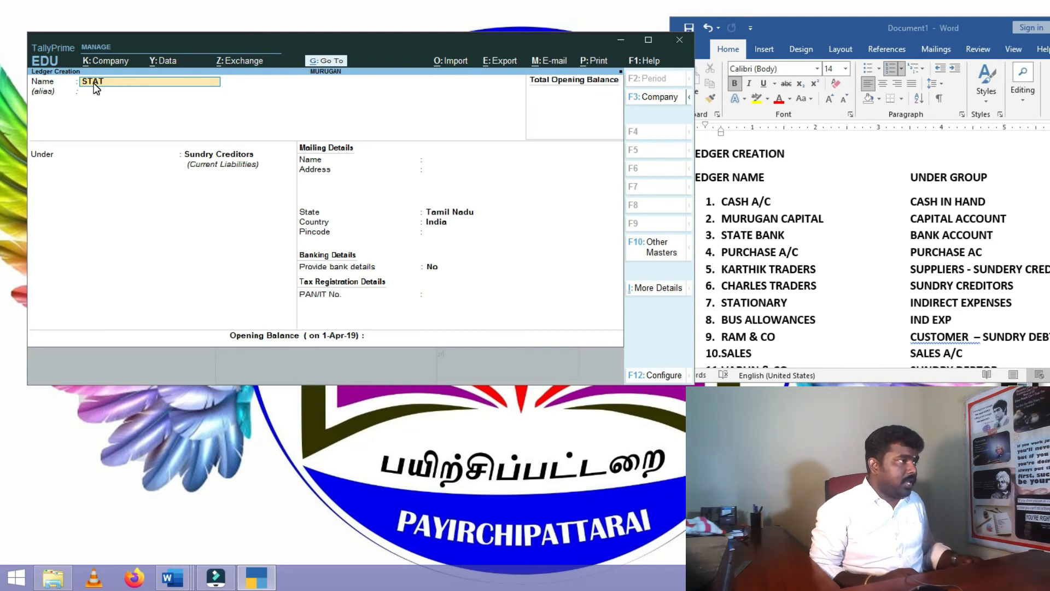
text(IONARIES)
key(Return)
key(Return)
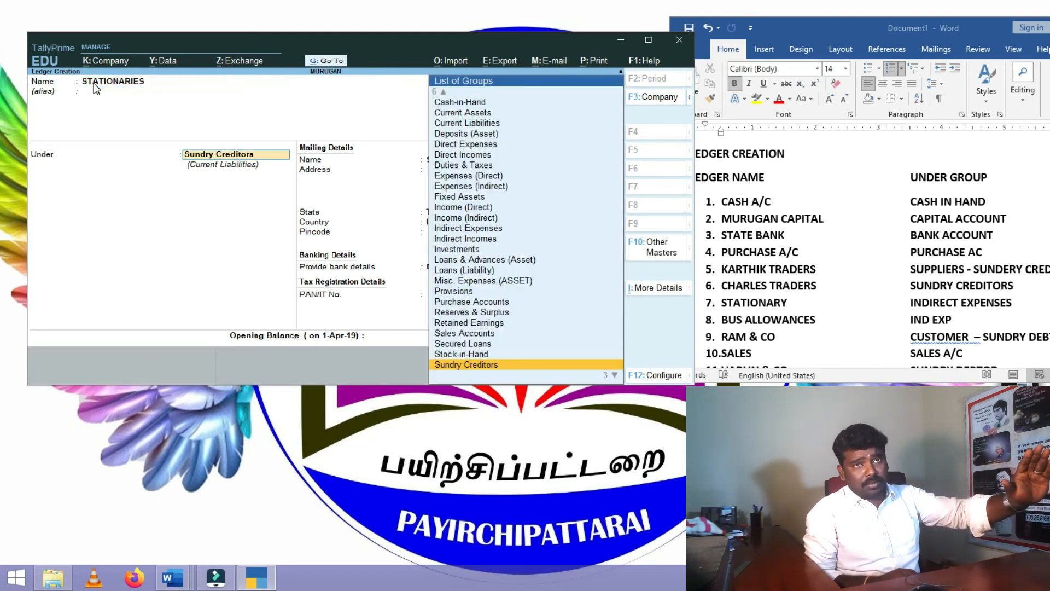
text(IND)
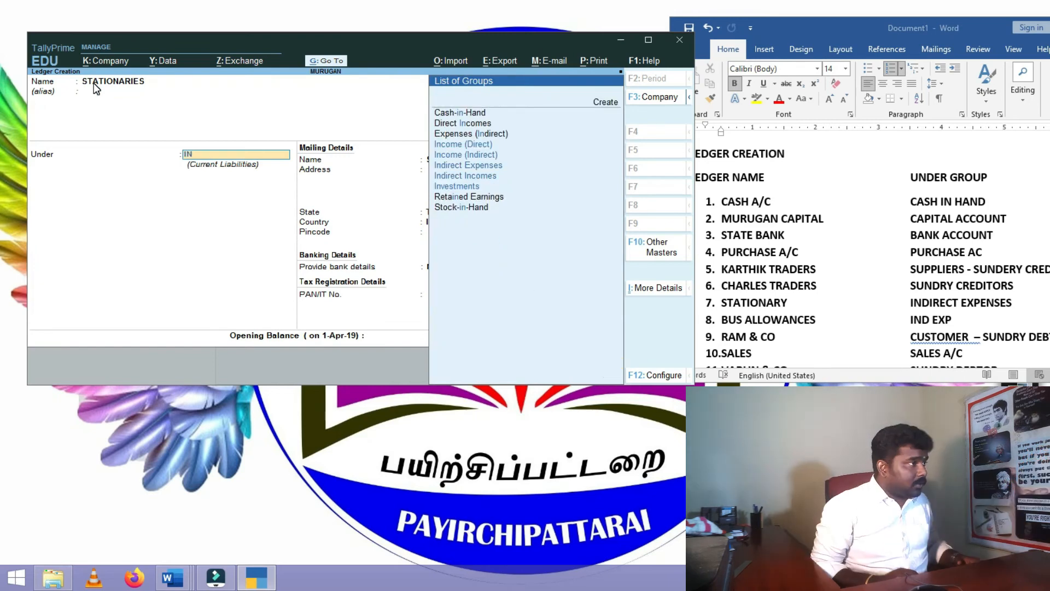
key(Return)
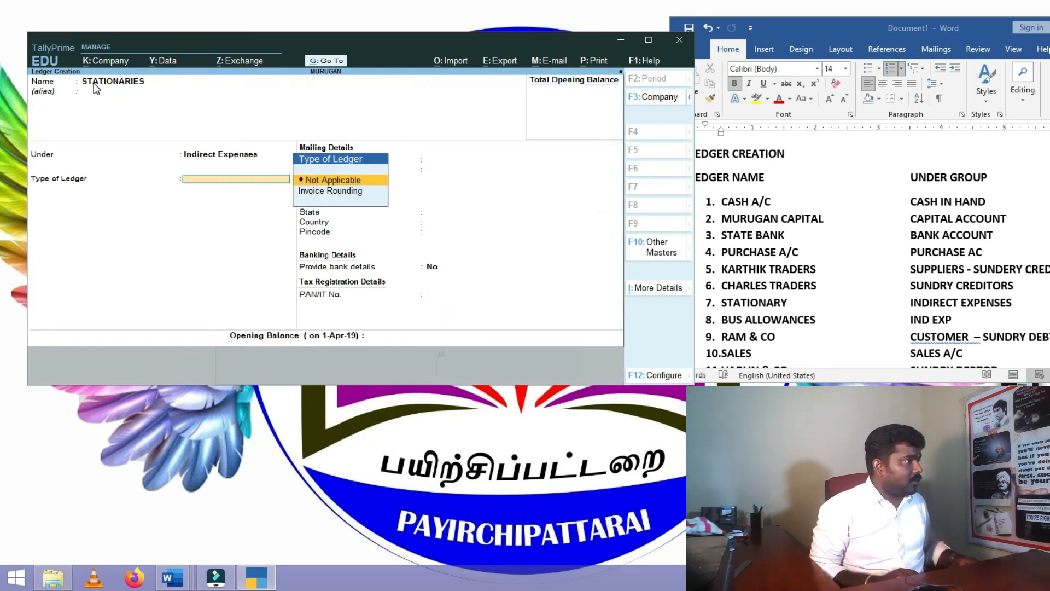
key(Return)
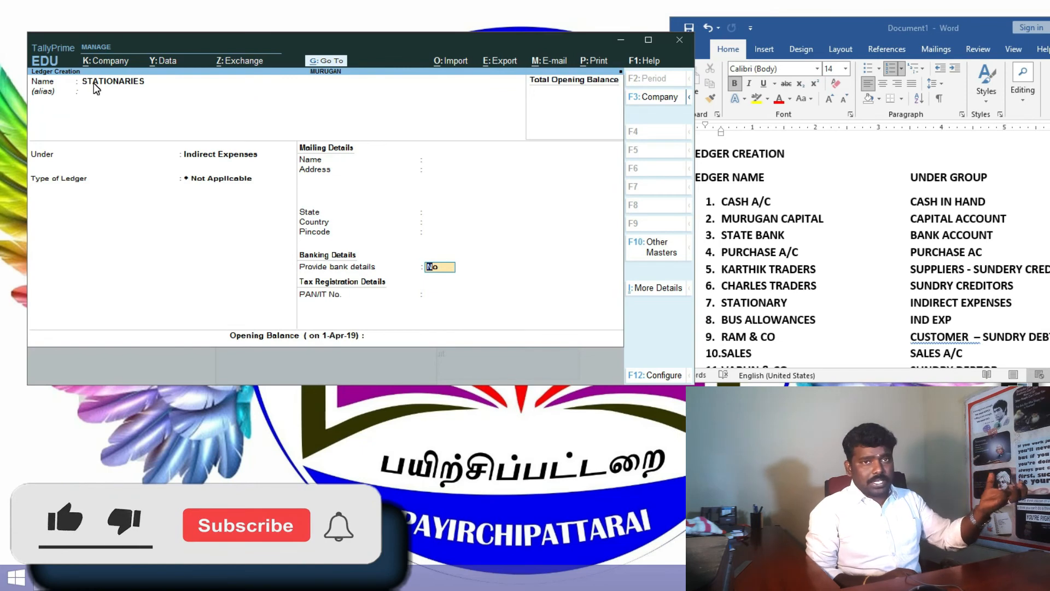
key(ctrl)
key(ctrl+a)
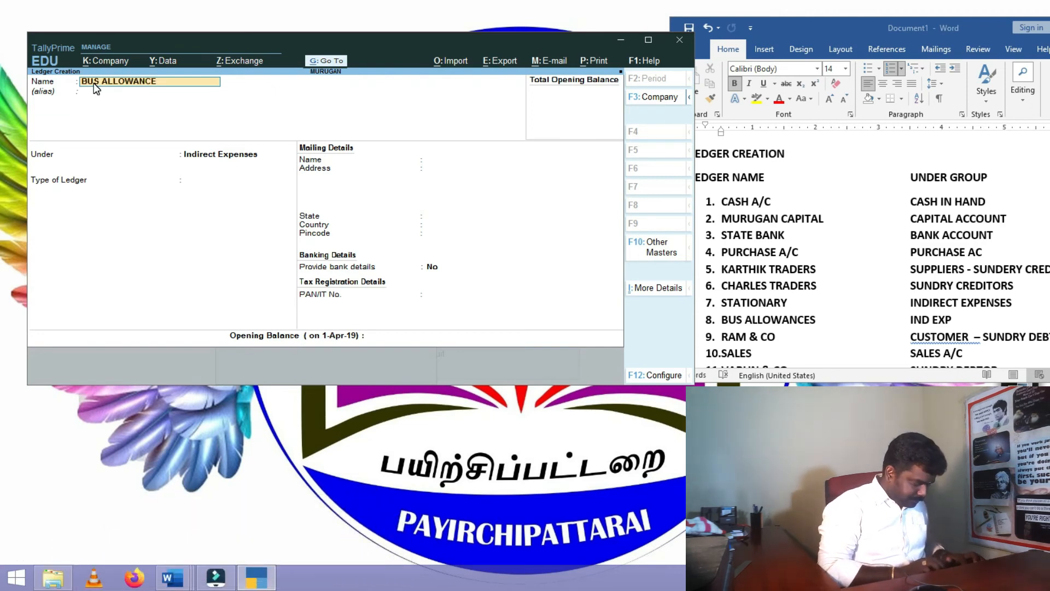
key(ctrl+a)
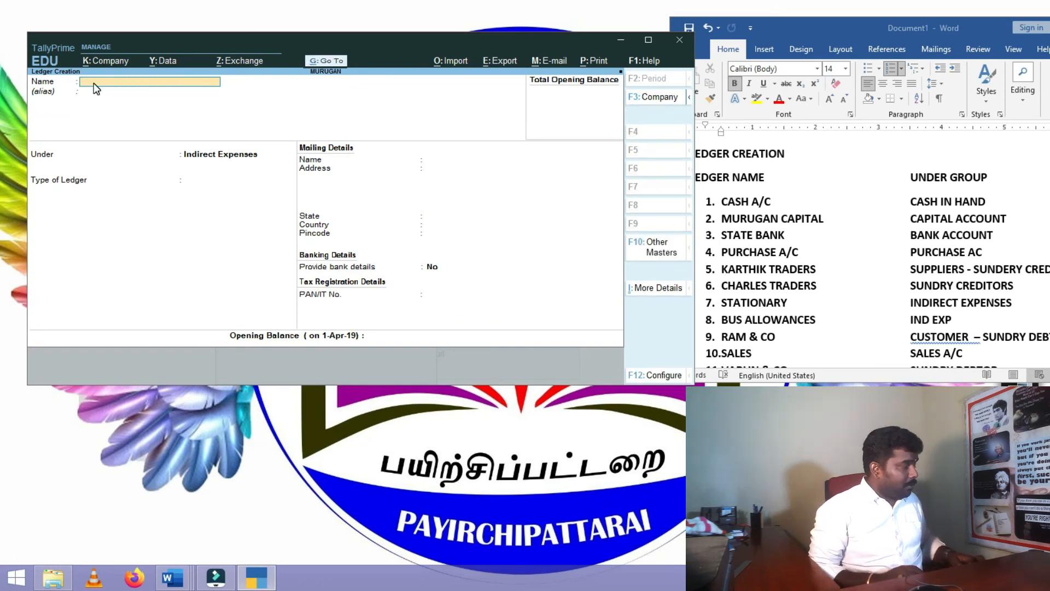
- Save the RAM & CO ledger under Sundry Debtors
text(RA)
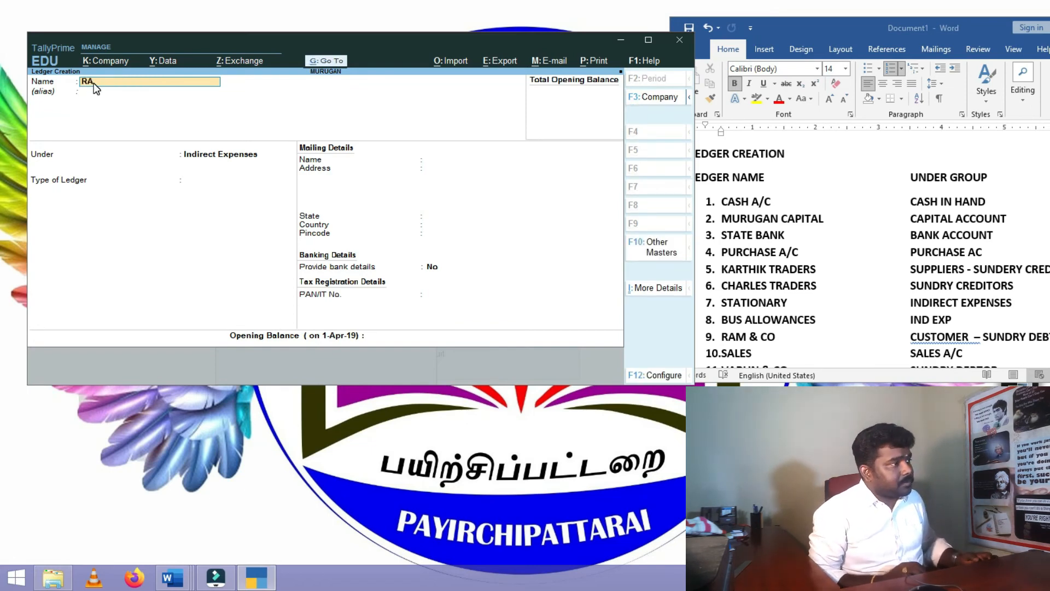
text(M)
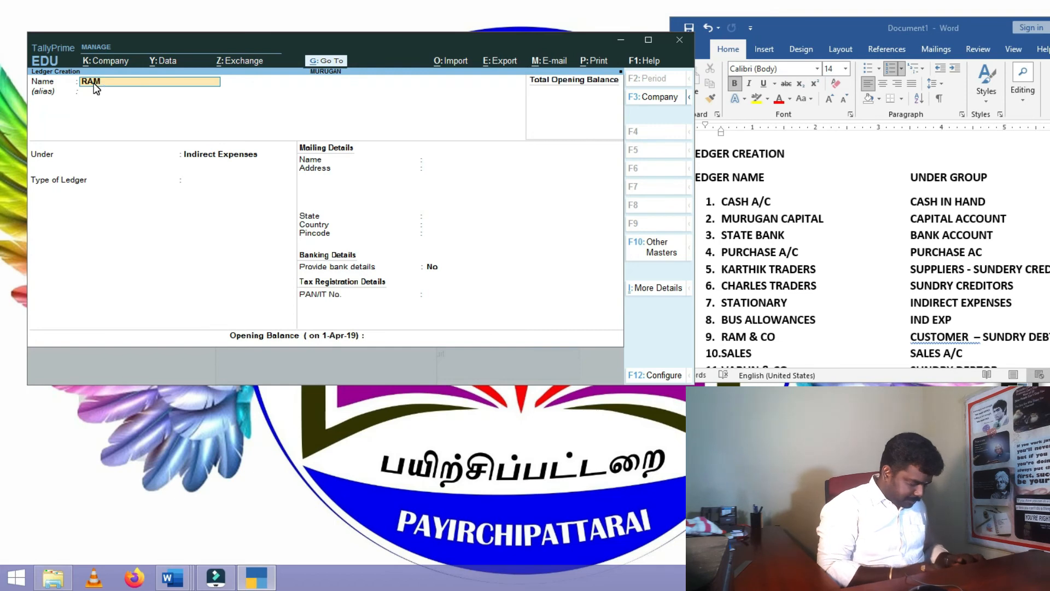
text( & CO)
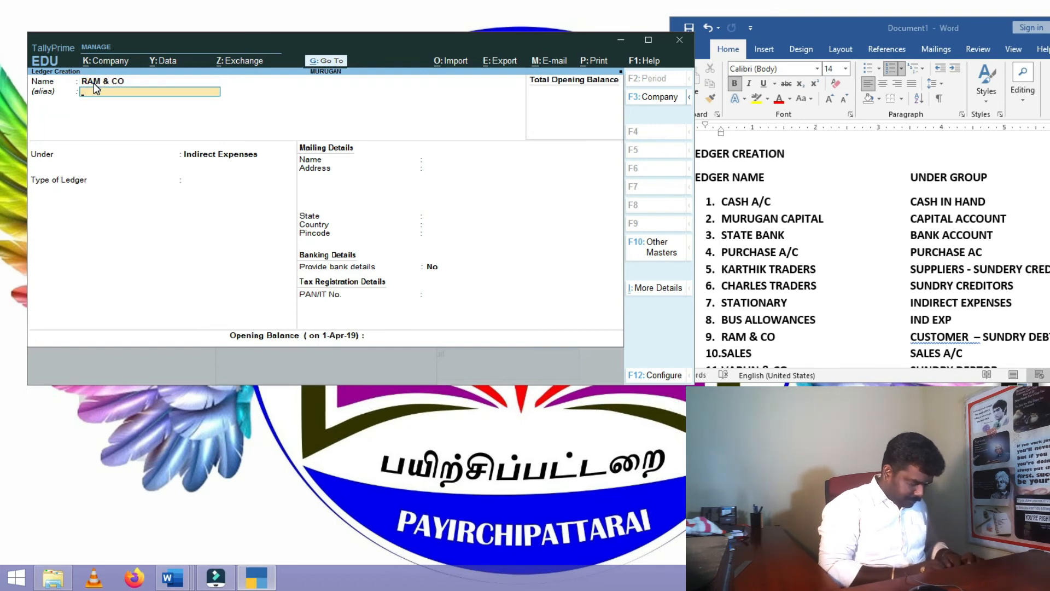
key(Return)
text(SUN)
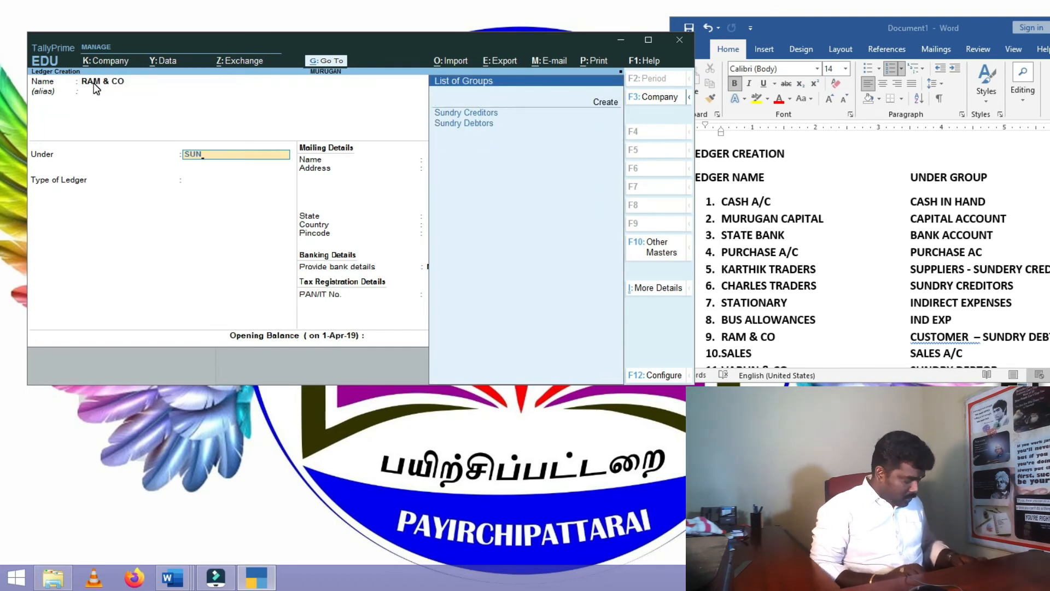
key(Down)
key(Down)
key(Return)
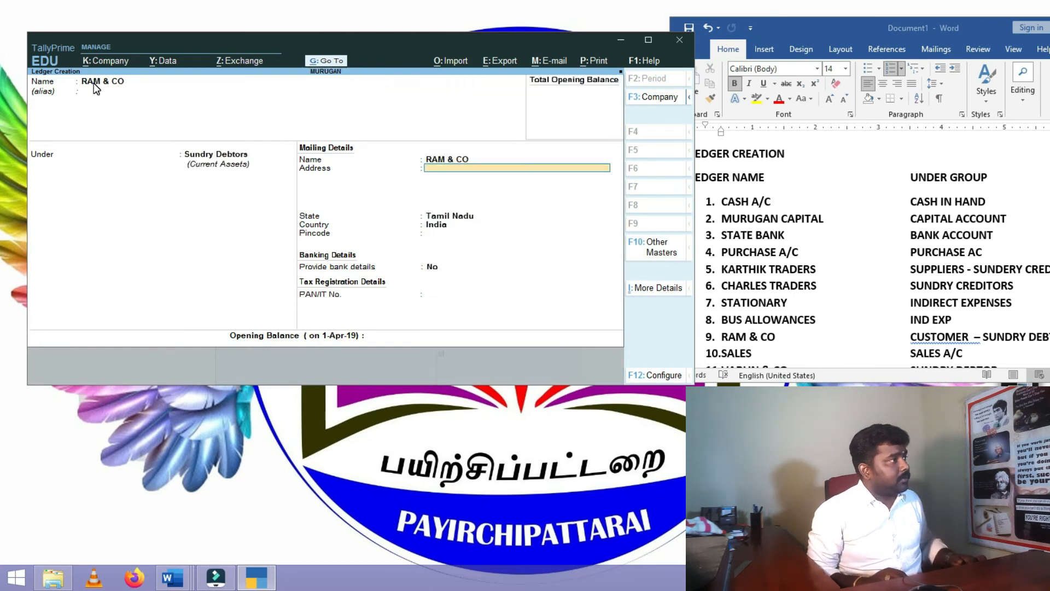
key(ctrl+a)
- Save the SALES ledger under Sales Accounts
text(SALES)
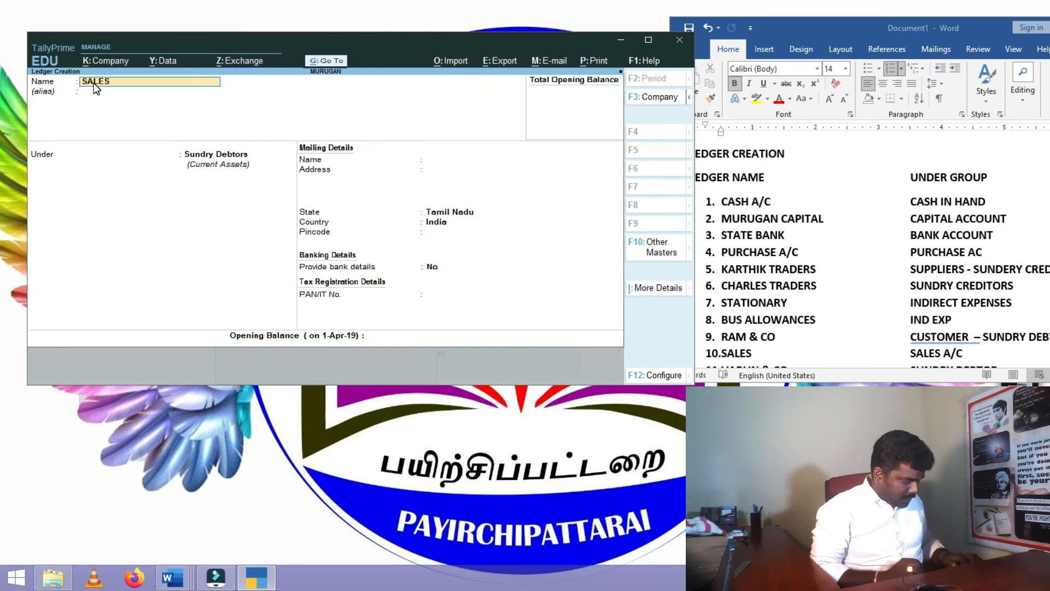
key(Return)
key(Return)
text(SA)
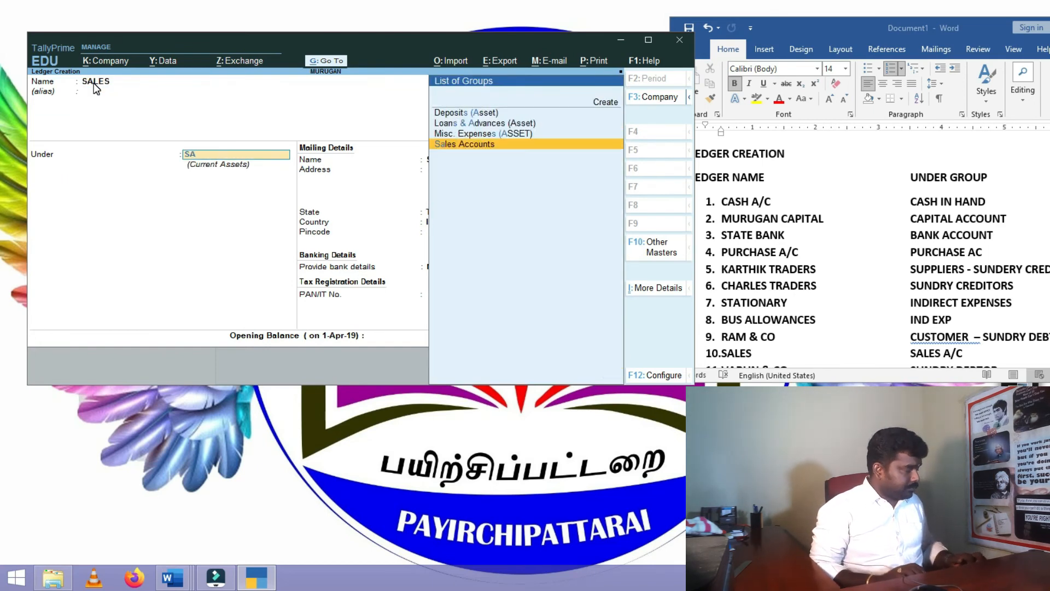
key(Return)
key(Return)
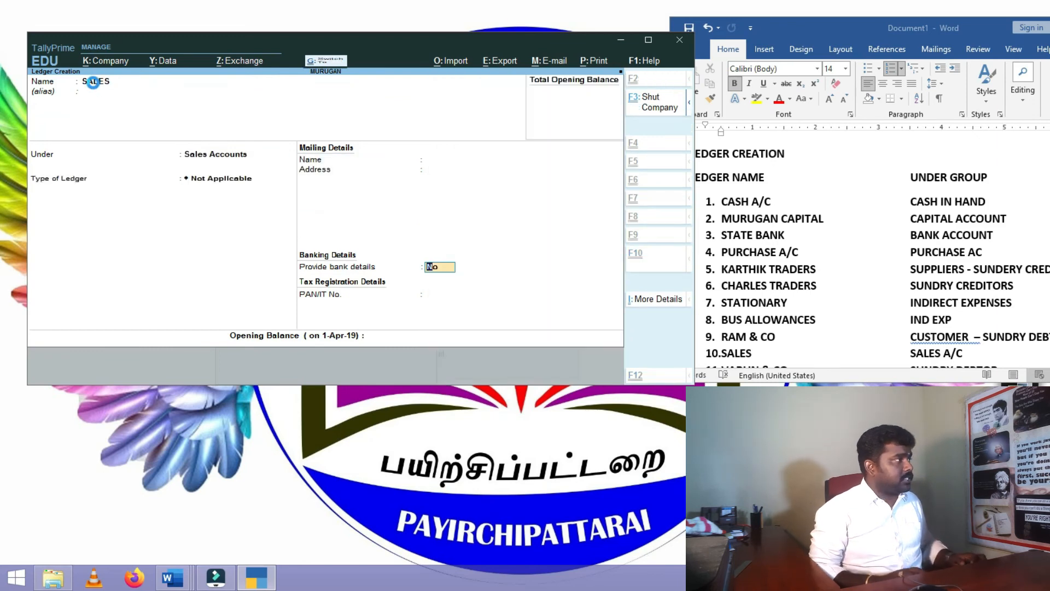
key(ctrl+a)
- Check the Word list, then save the VARUN & CO ledger under Sundry Debtors
click(851, 279)
scroll(852, 280, down, 2)
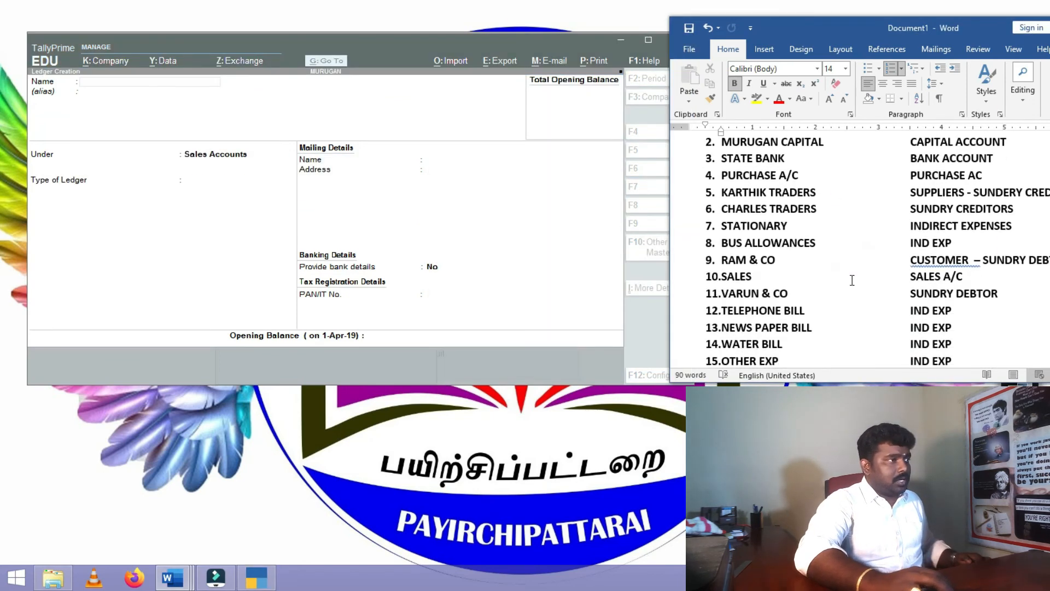
click(248, 135)
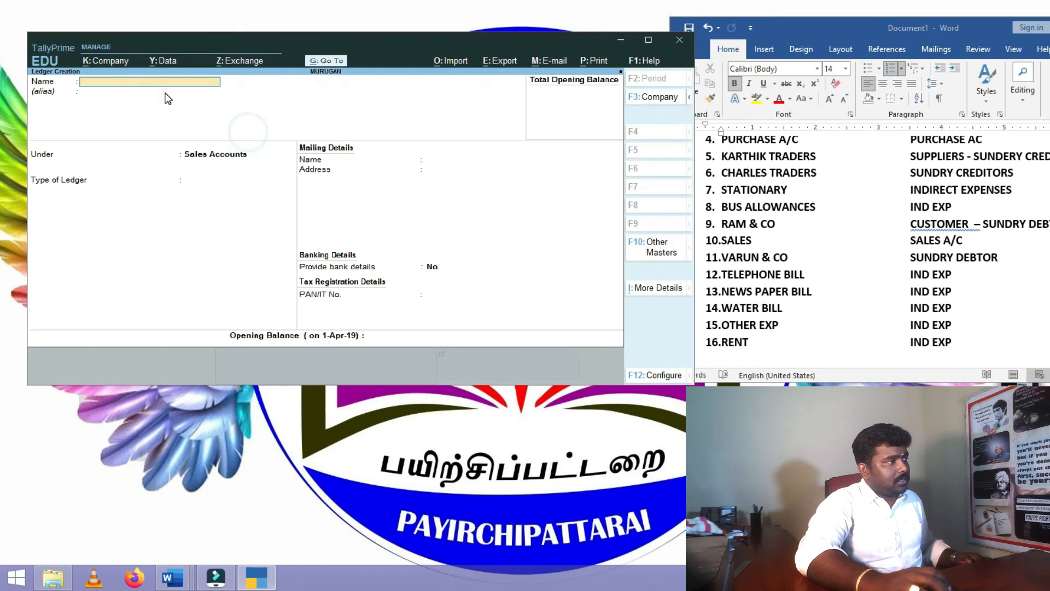
click(165, 83)
text(VARUN & CO)
key(Return)
text(SU)
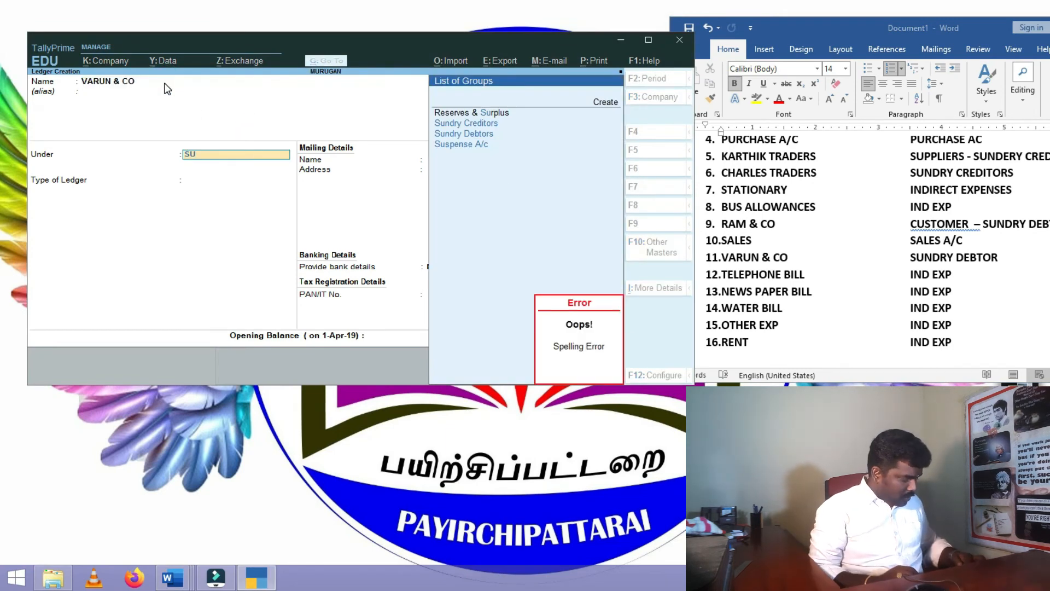
key(Down)
key(Down)
key(Return)
key(Return)
key(ctrl+a)
- Save the TELEPHONE CHARGE ledger under Indirect Expenses
text(TELEPHONE CHARGE)
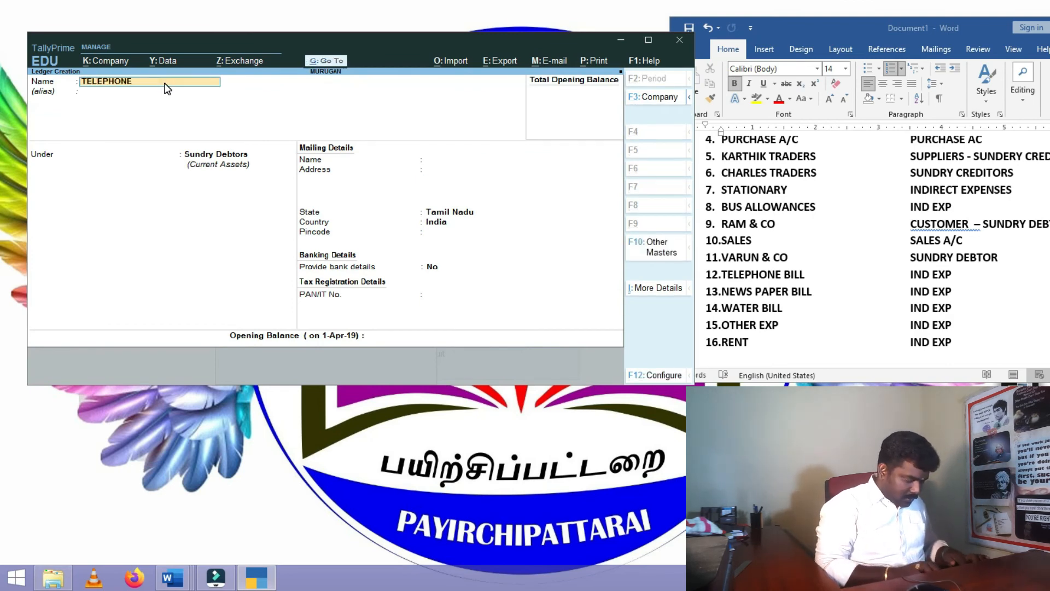
key(Return)
text(IND)
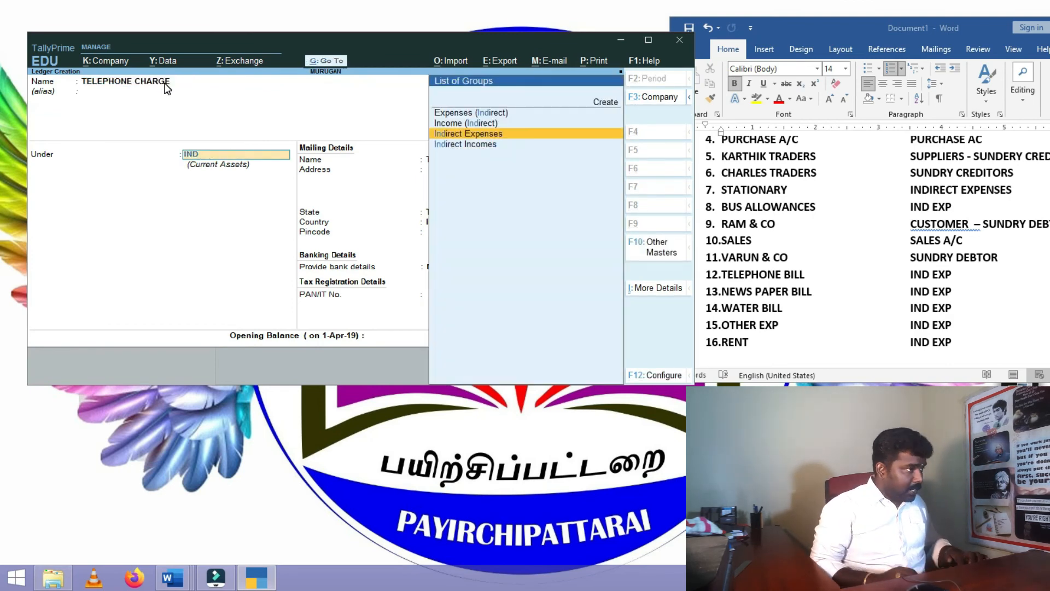
key(Return)
key(ctrl+a)
- Save NEWS PAPER, WATER BILL, OTHER EXP and RENT ledgers, then maximize the Tally window
text(NEWS PAPER)
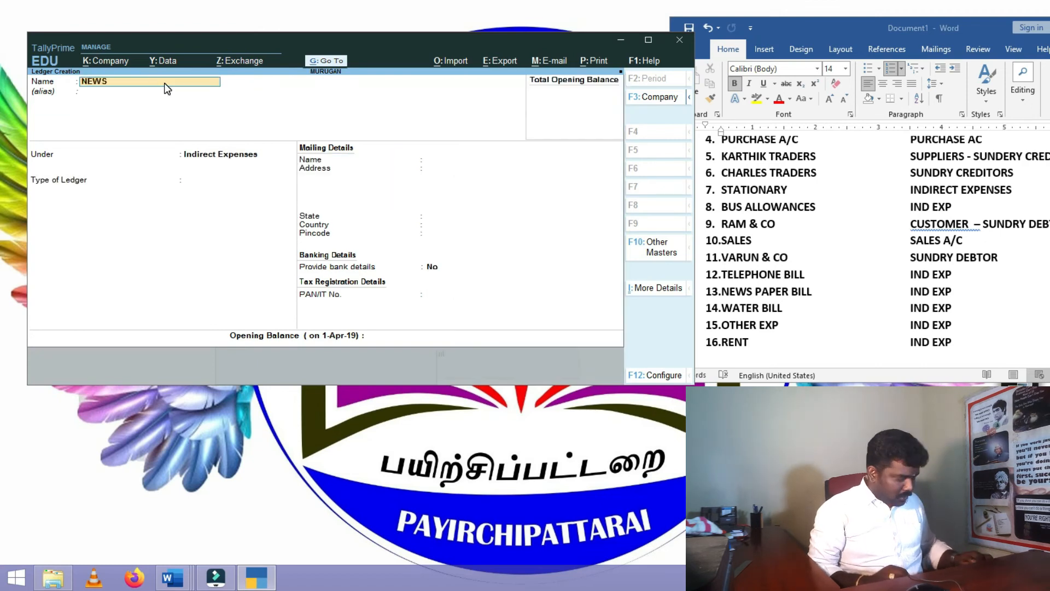
key(ctrl+a)
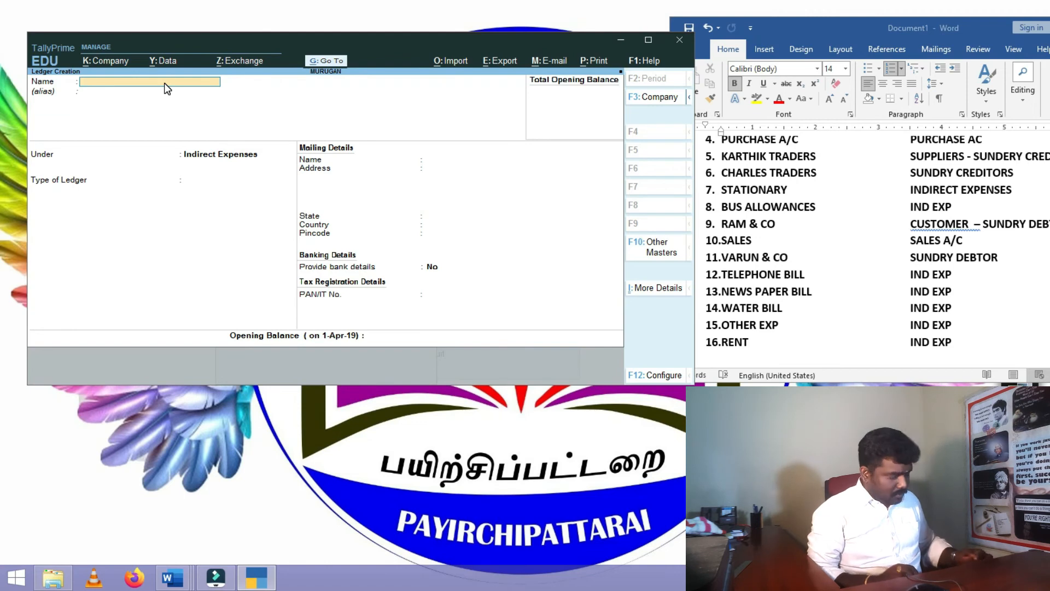
text(WATER B)
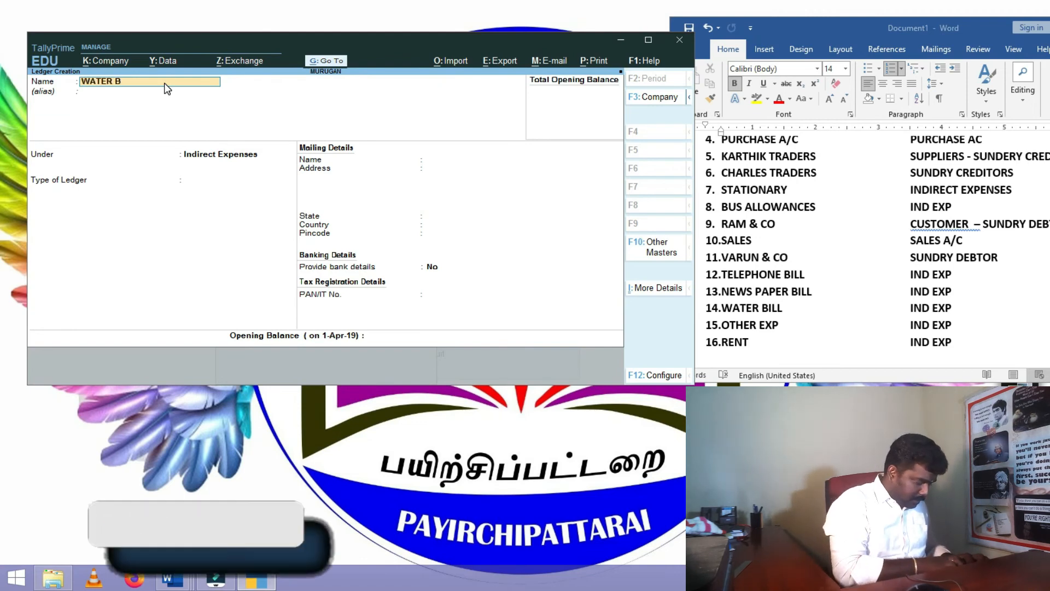
text(ILL)
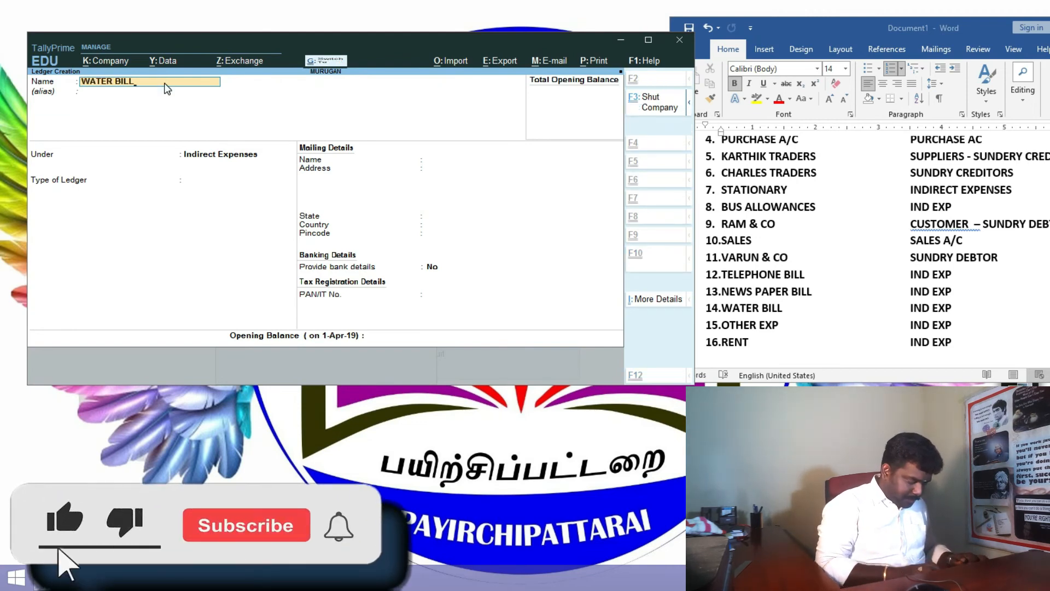
key(ctrl+a)
text(OTHER EX)
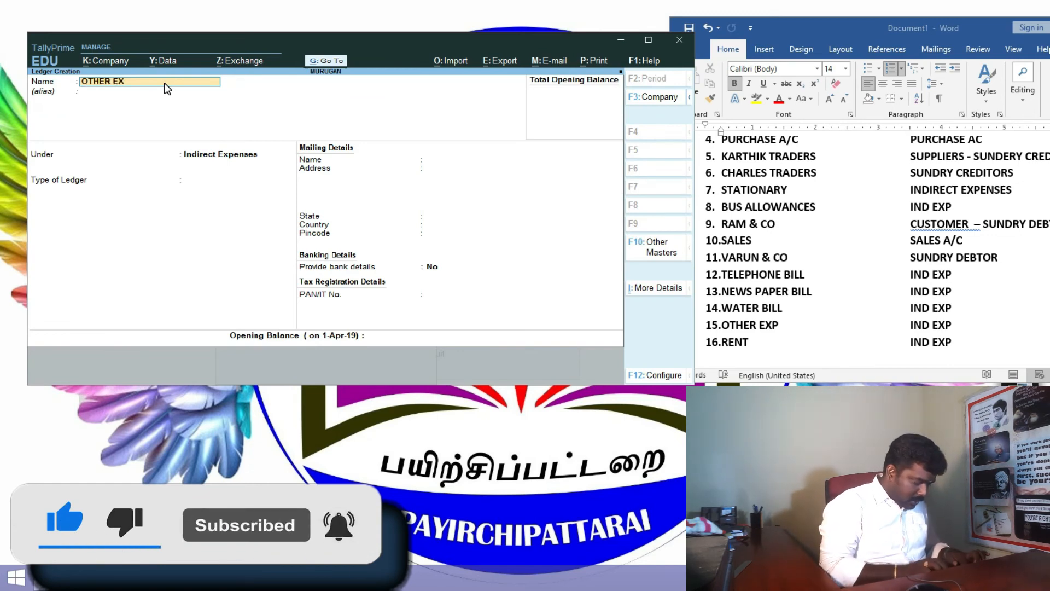
text(P)
key(ctrl+a)
text(RENT)
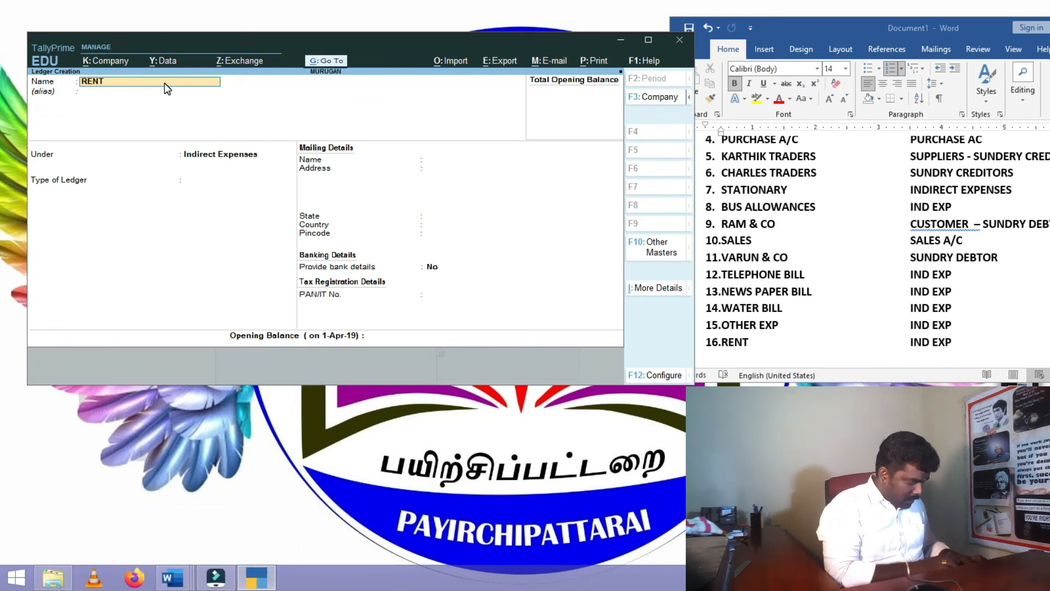
key(ctrl+a)
click(646, 40)
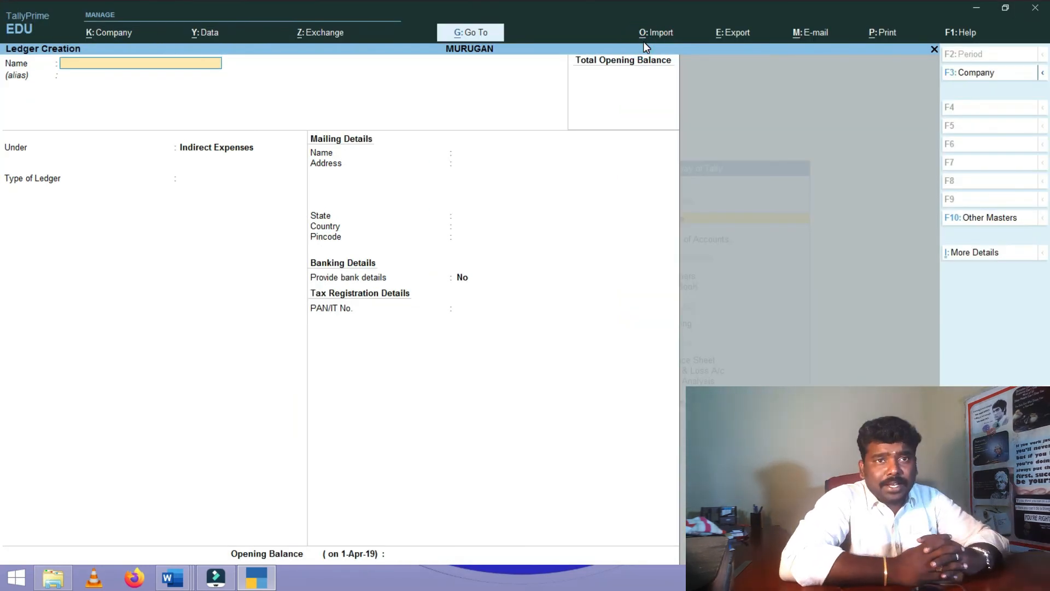
key(Escape)
key(y)
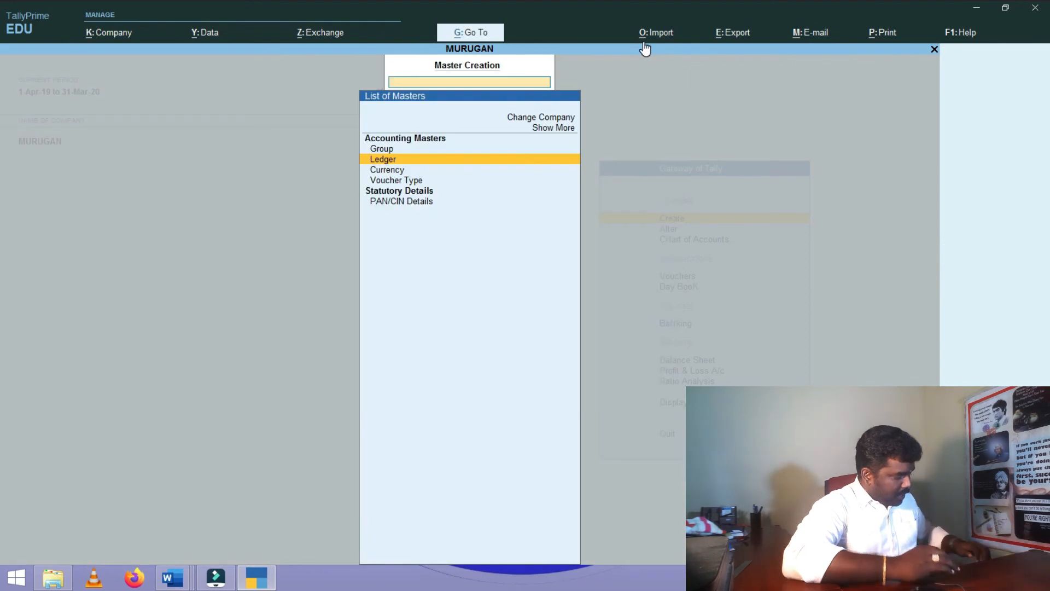
key(Escape)
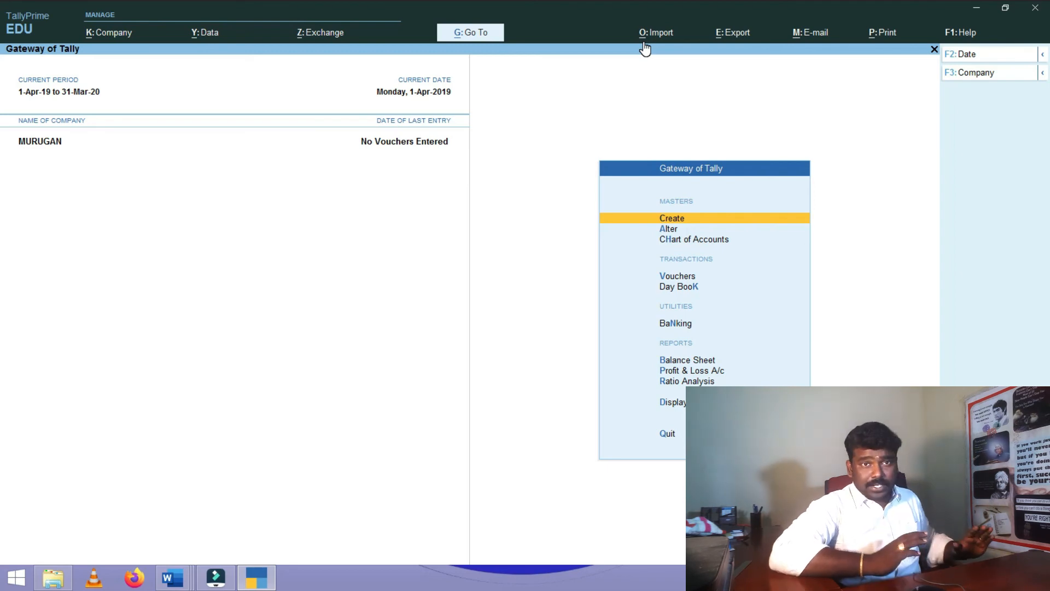
key(Return)
key(Down)
key(Return)
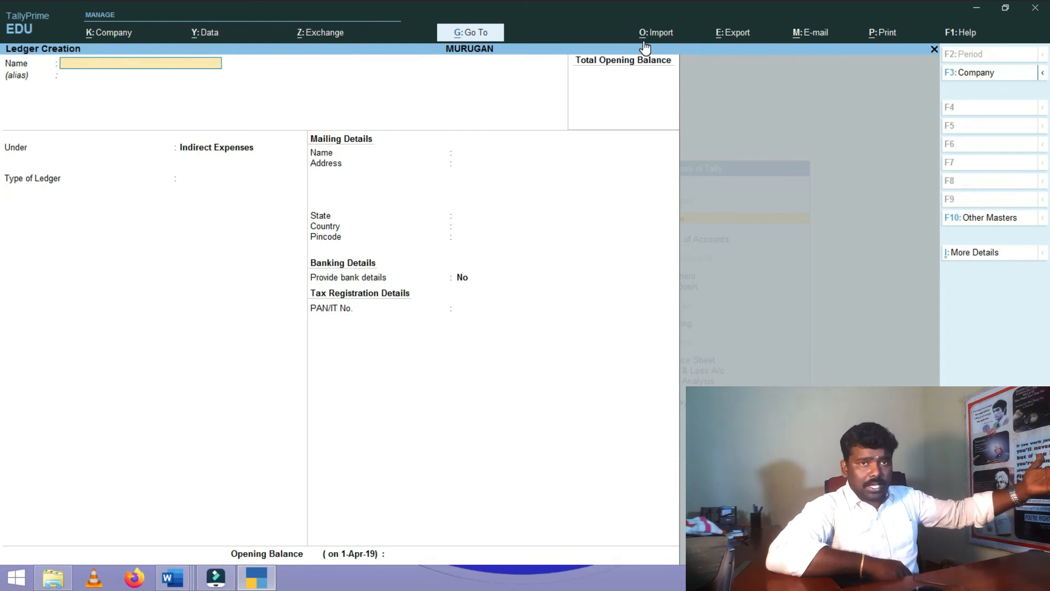
- Start a ledger named CAPITAL and place it under Capital Account
text(CAPITAL)
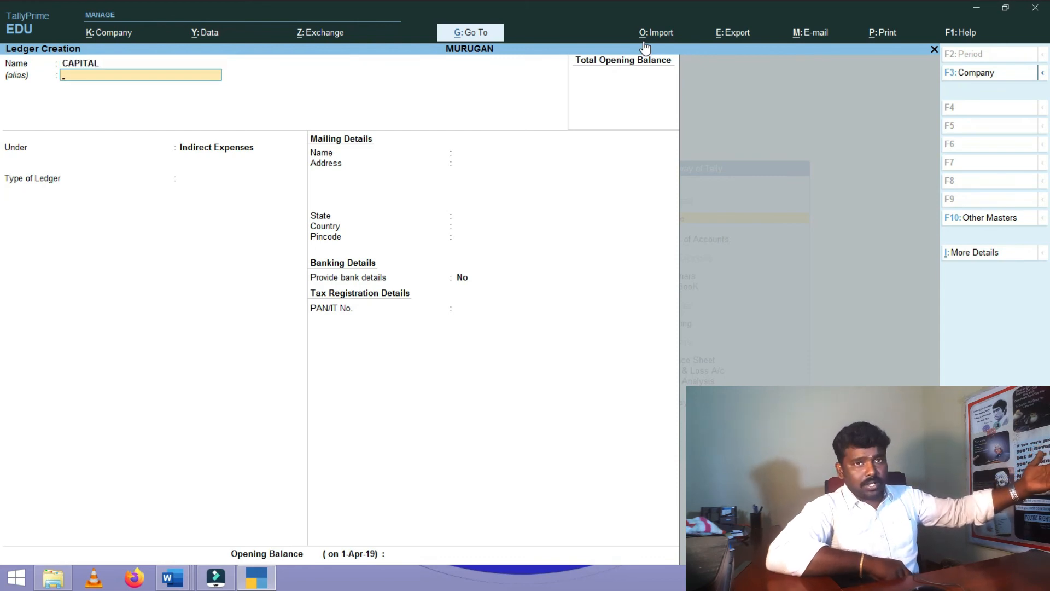
key(Return)
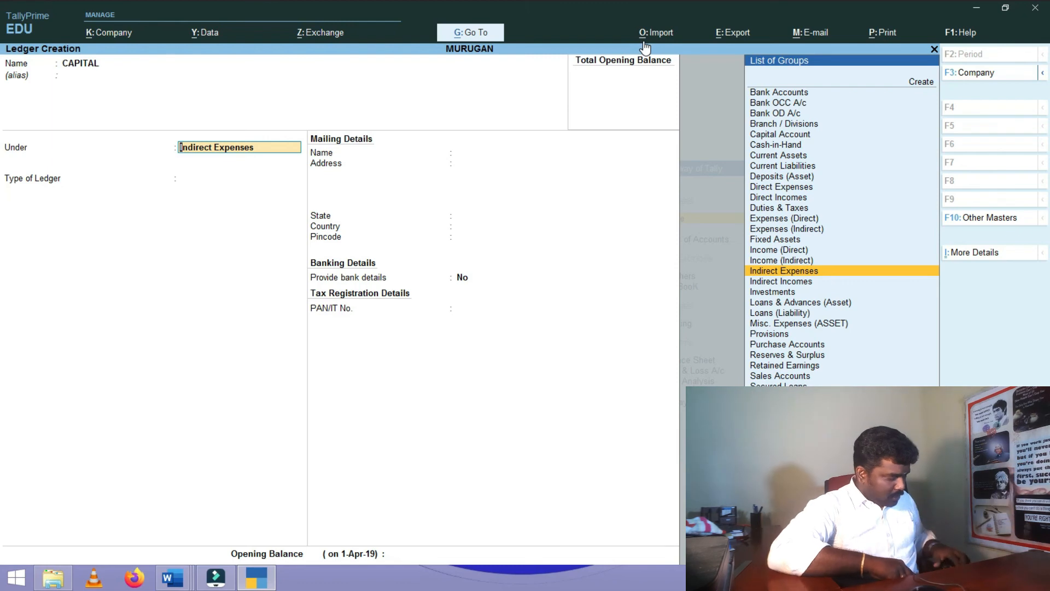
text(C)
key(Down)
key(Up)
key(Down)
key(Up)
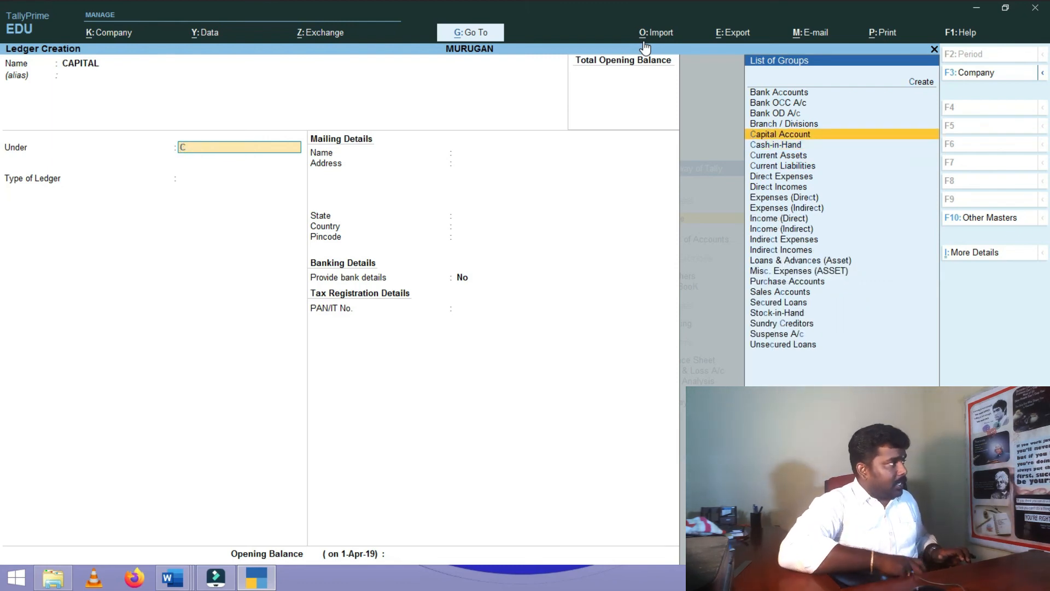
key(Return)
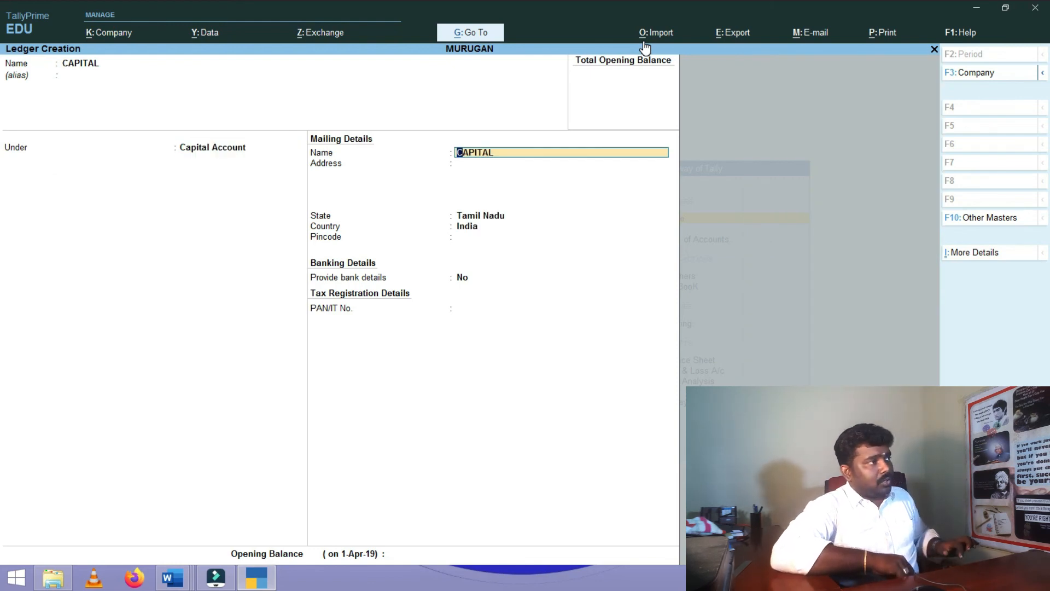
- Rename the ledger to PURCHASE, hit the duplicate-name error and drop the form
key(BackSpace)
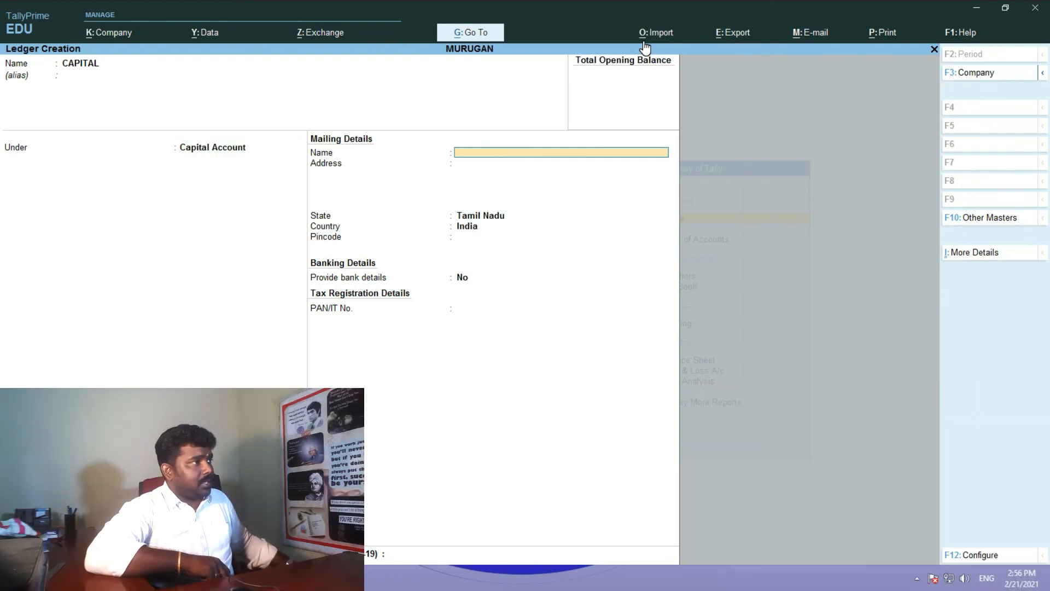
key(BackSpace)
key(BackSpace)
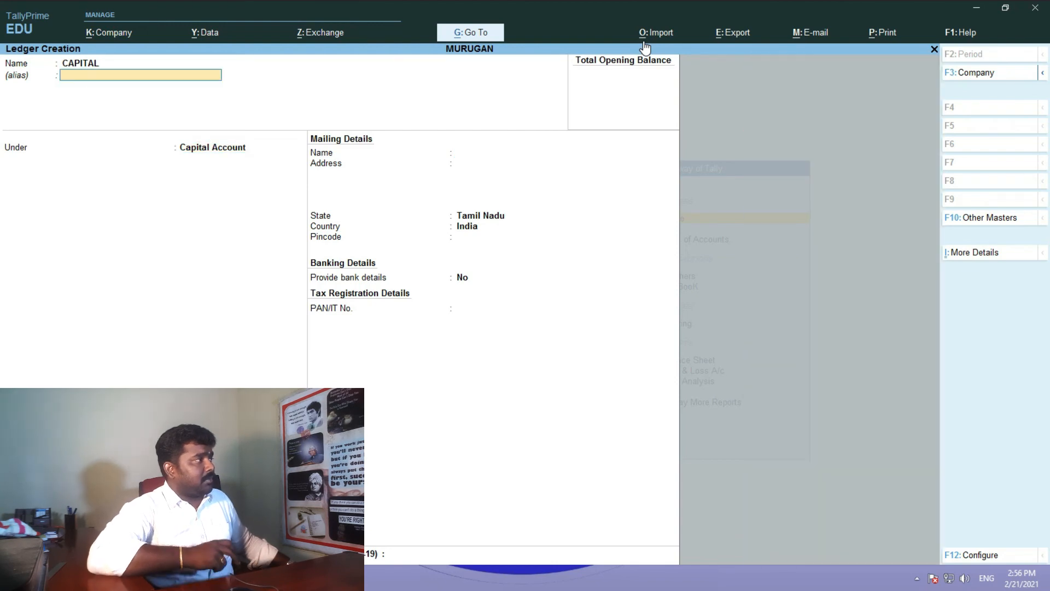
key(BackSpace)
text(PU)
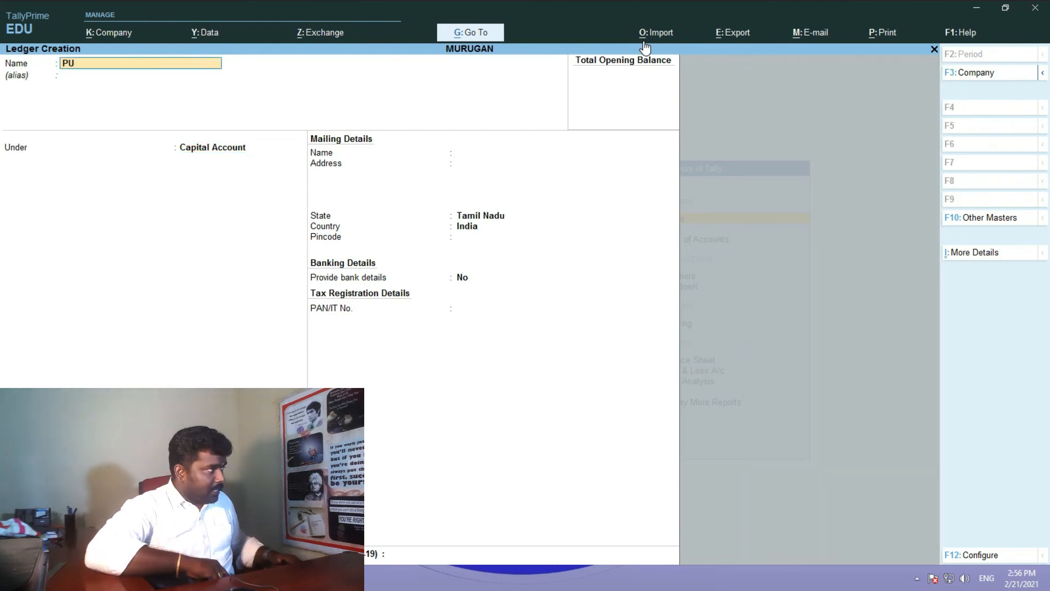
text(RCHASE)
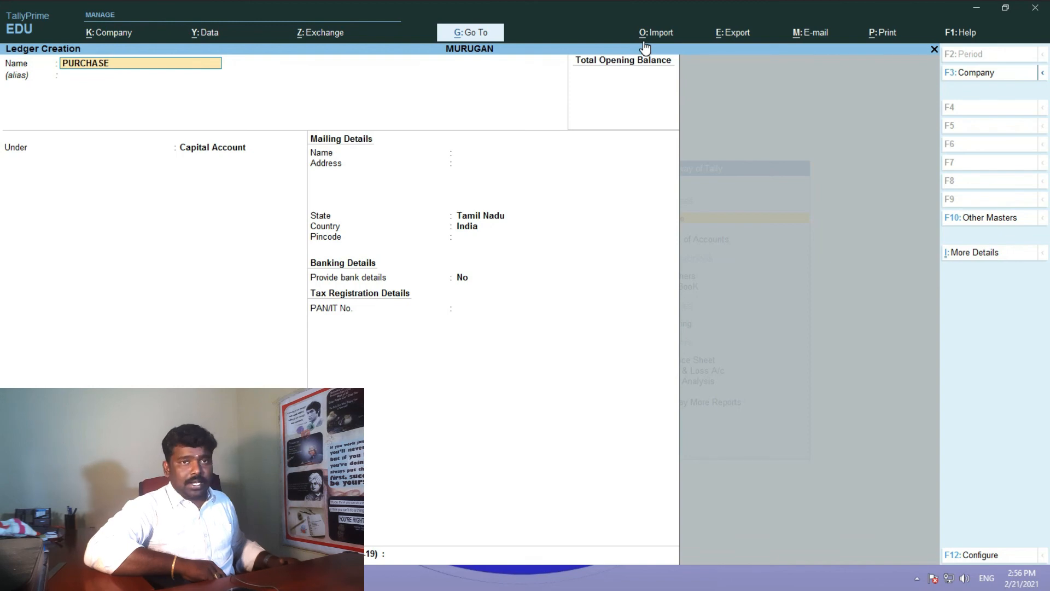
key(Return)
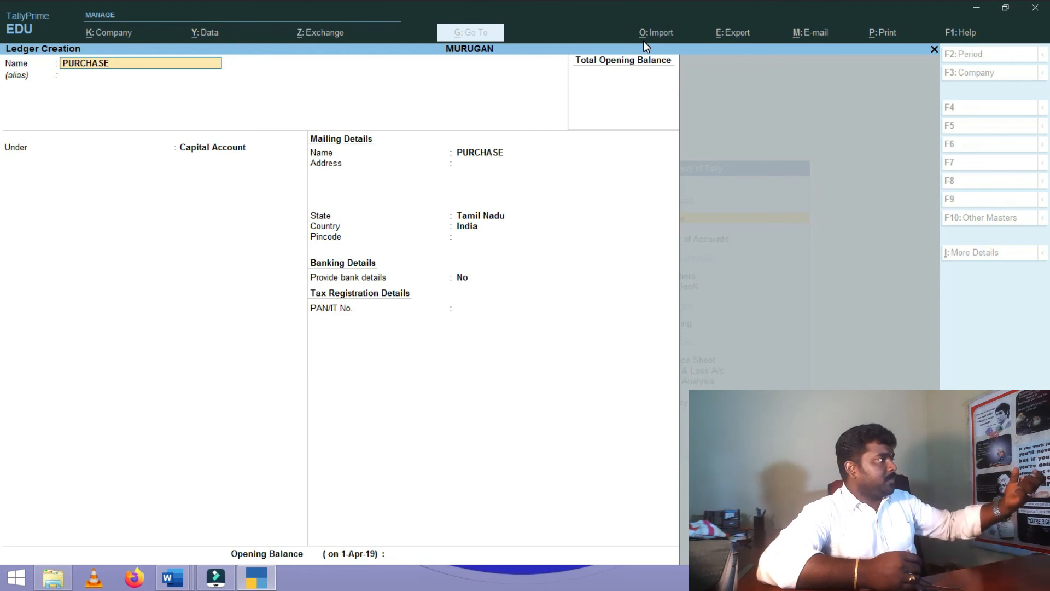
key(Escape)
key(Escape)
key(Escape)
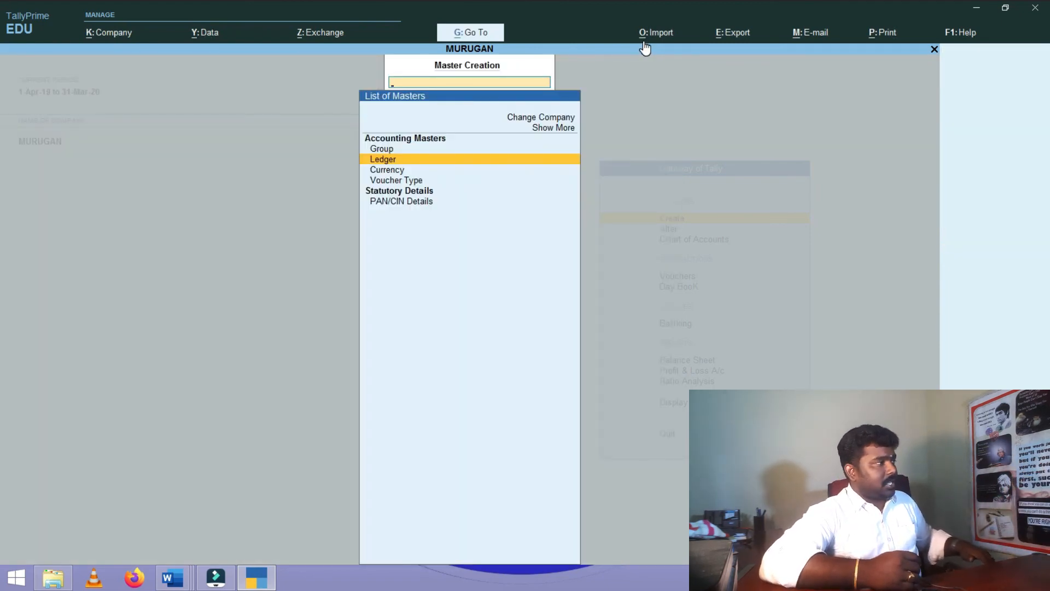
- Open the Alter ledger list for MURUGAN and select BUS ALLOWANCE
key(Escape)
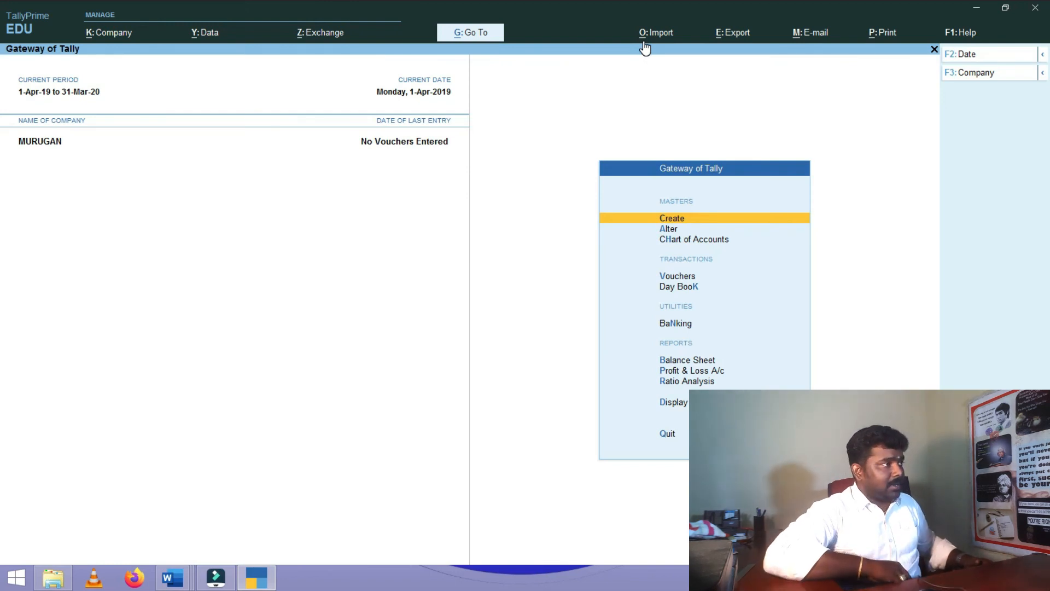
key(Down)
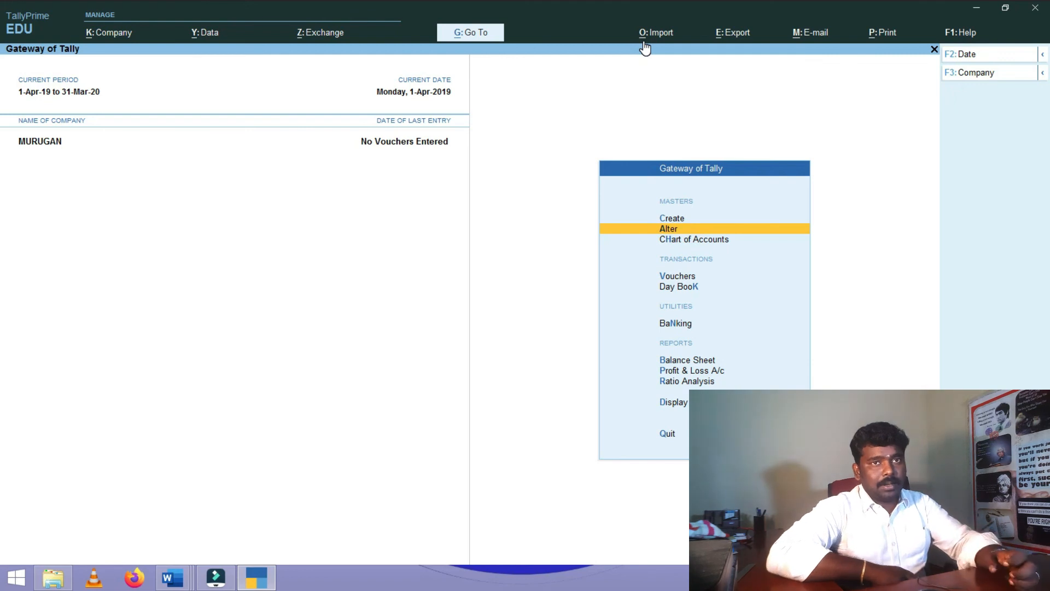
key(Return)
key(Down)
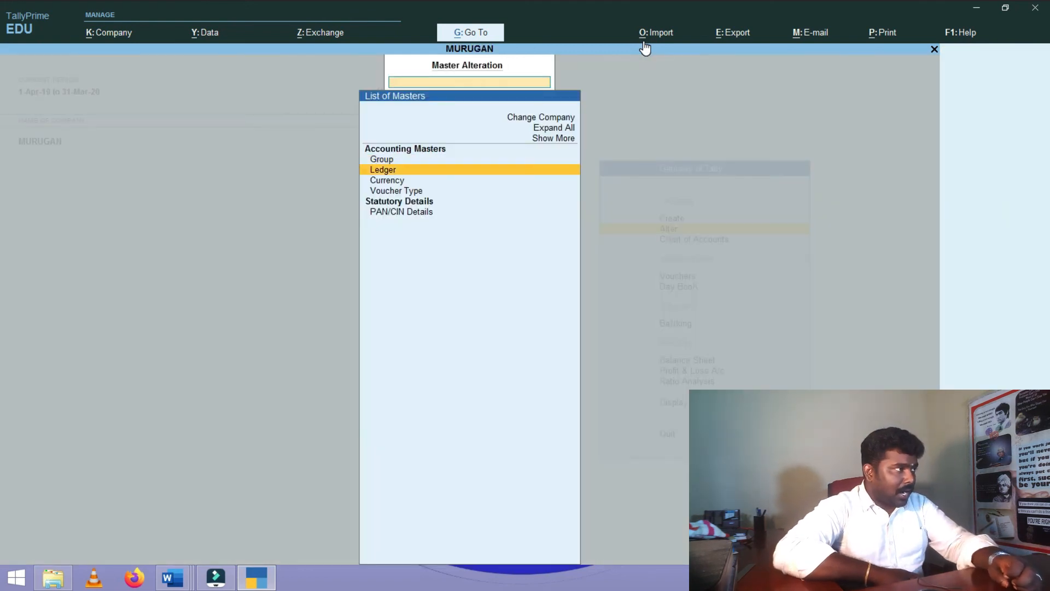
key(Return)
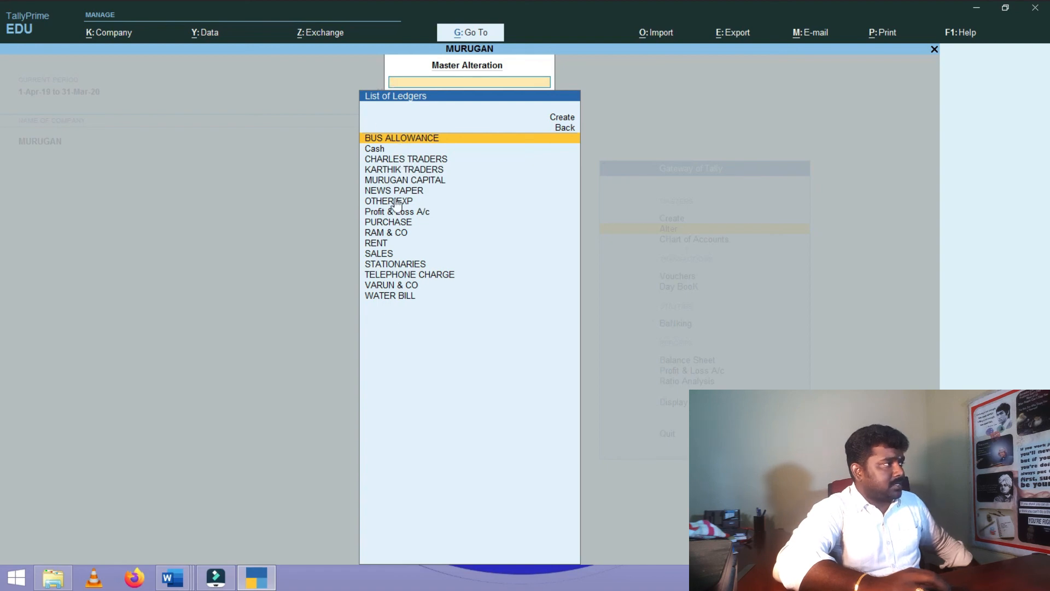
click(425, 140)
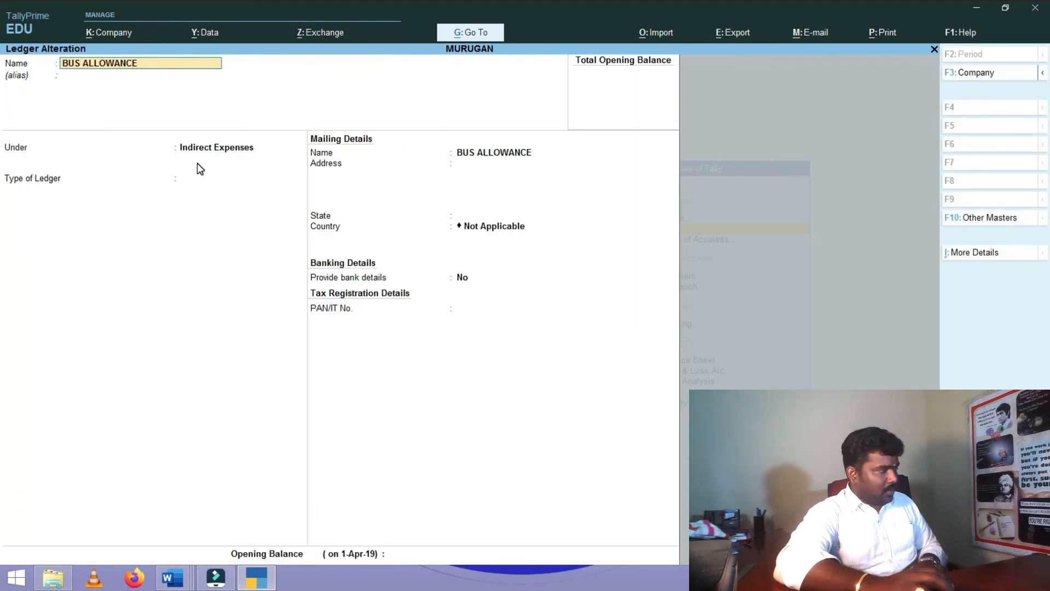
- Quit the BUS ALLOWANCE ledger without changes and reopen the ledger list
key(Escape)
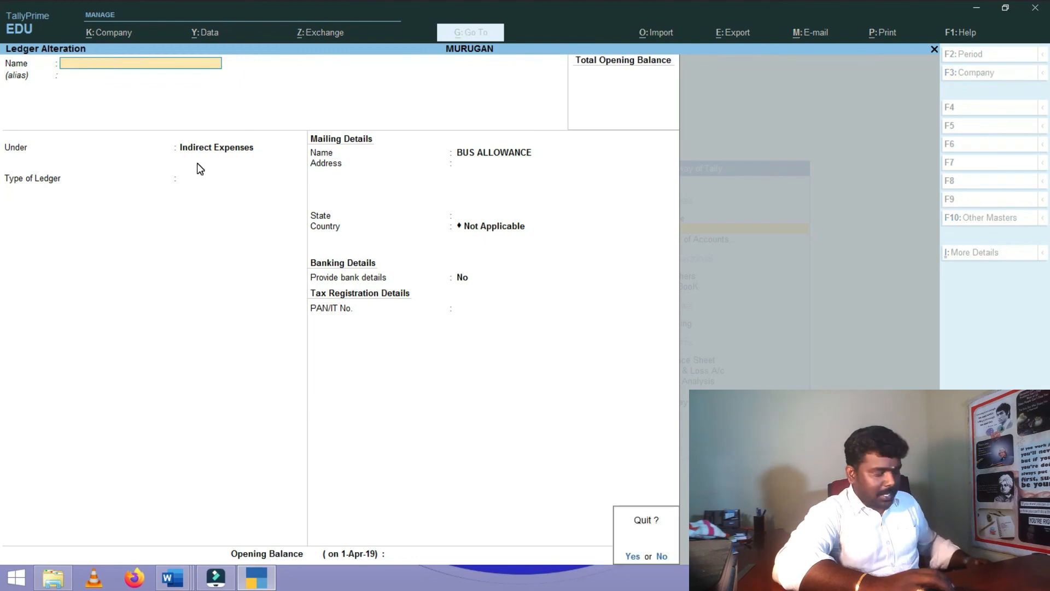
key(y)
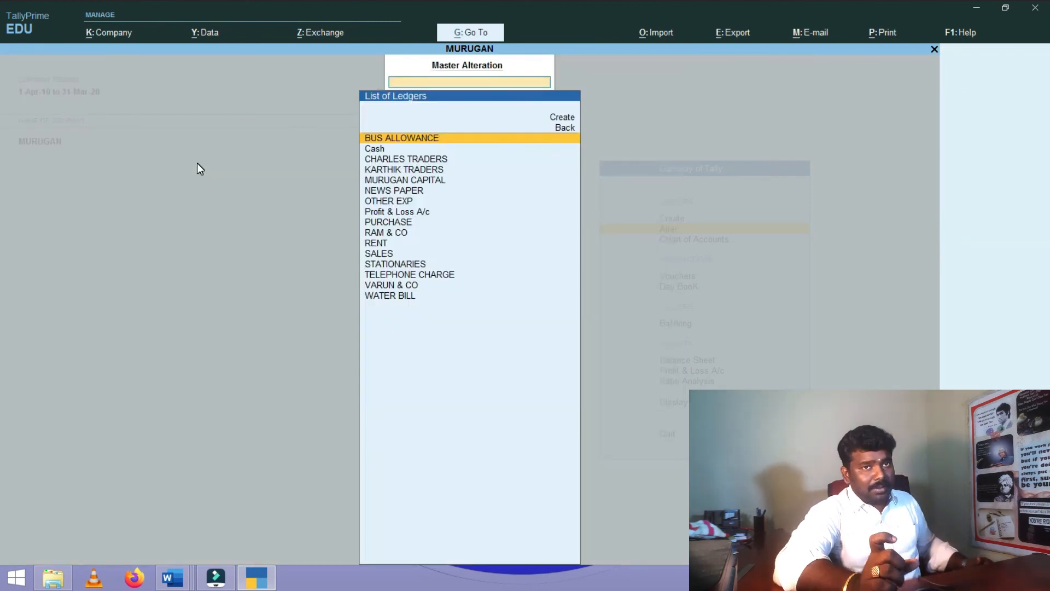
key(BackSpace)
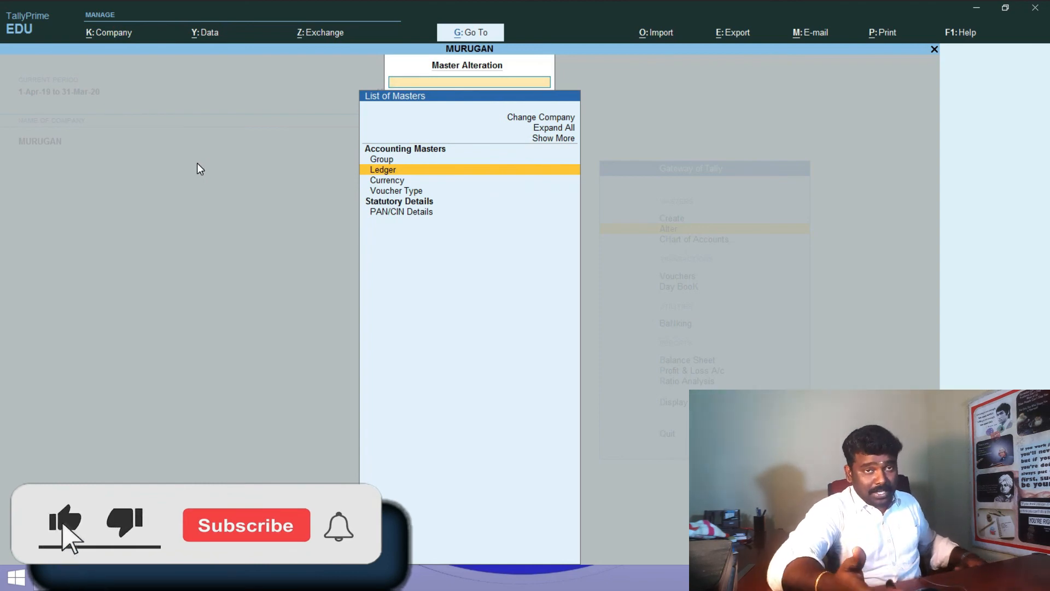
key(Return)
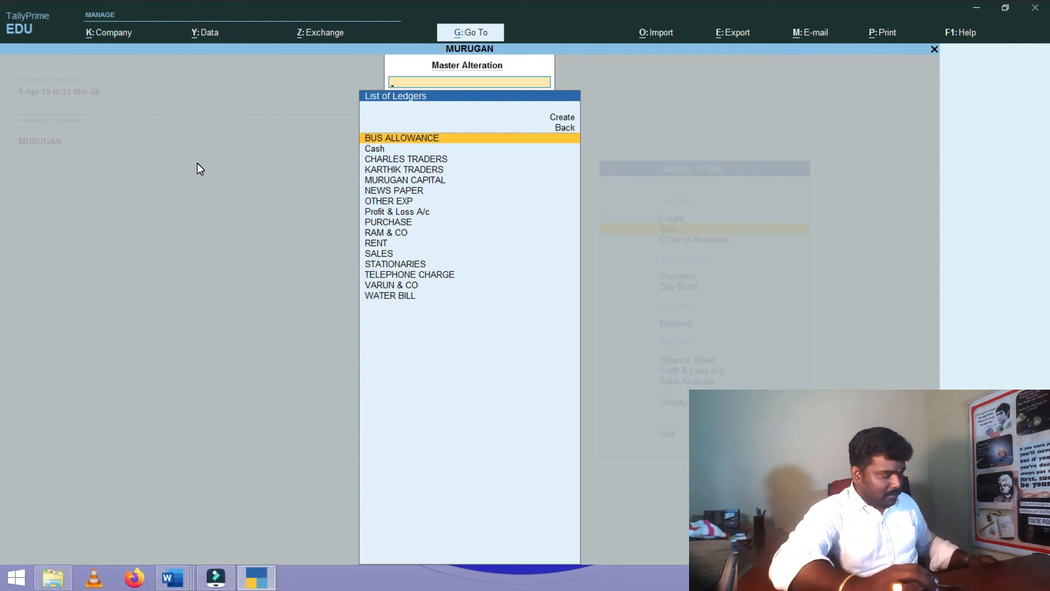
- Browse the ledger list through NEWS PAPER, RENT, WATER BILL and RAM & CO, then exit alteration
key(Down)
key(Down)
key(Down)
key(Down)
key(Down)
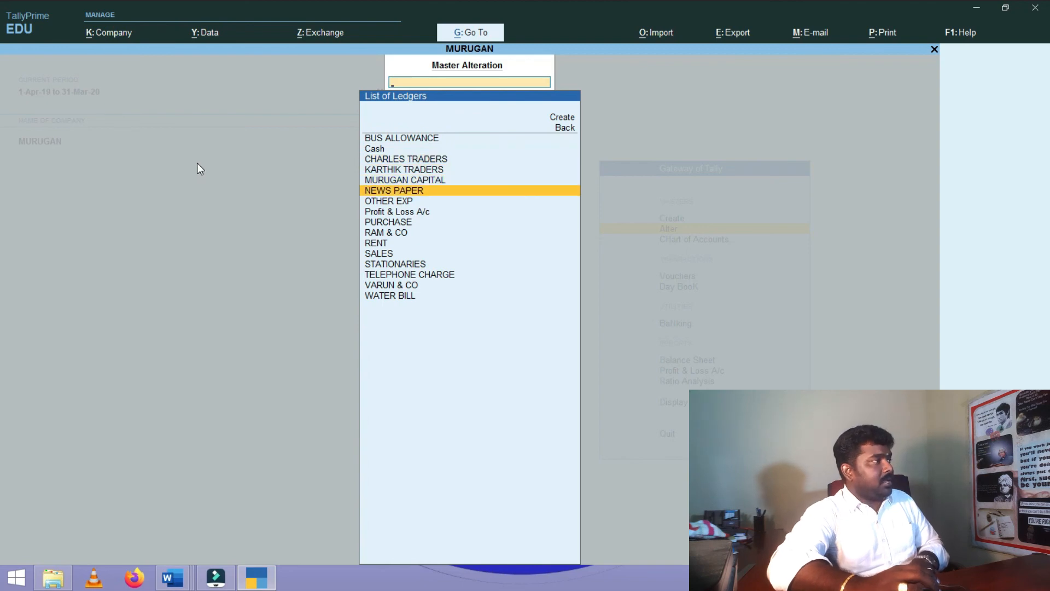
key(Down)
key(Down)
key(Down)
key(Down)
key(Down)
key(Down)
key(Down)
key(Down)
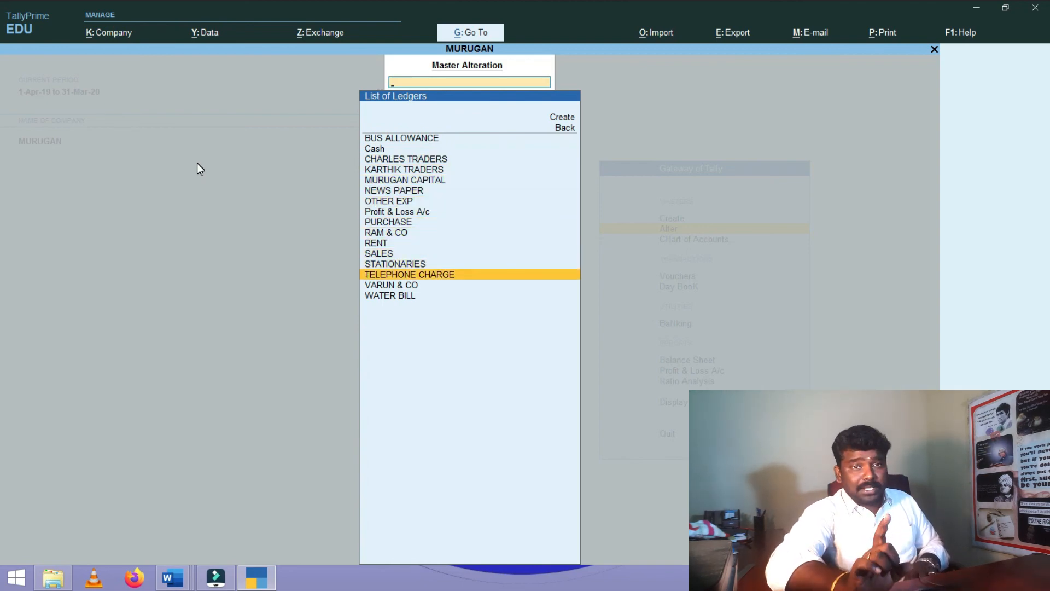
key(Down)
key(Down)
key(Up)
key(Up)
key(Up)
key(Up)
key(Up)
key(Up)
key(Up)
key(Up)
key(Up)
key(Up)
key(Up)
key(Up)
key(Up)
key(Up)
key(Up)
key(Up)
key(Up)
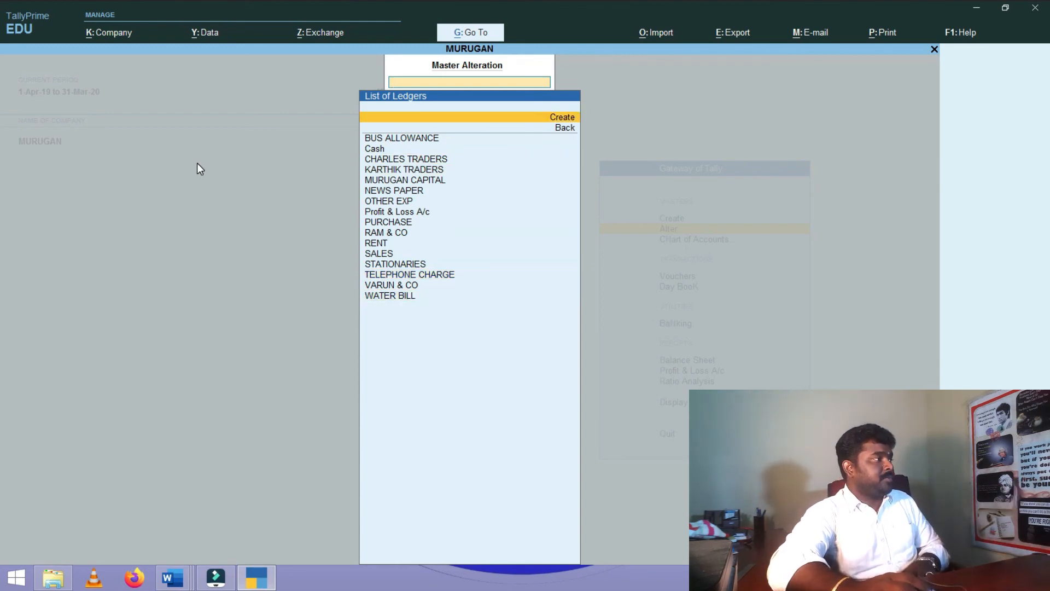
key(Down)
key(Down)
key(Down)
key(Down)
key(Down)
key(Down)
key(Down)
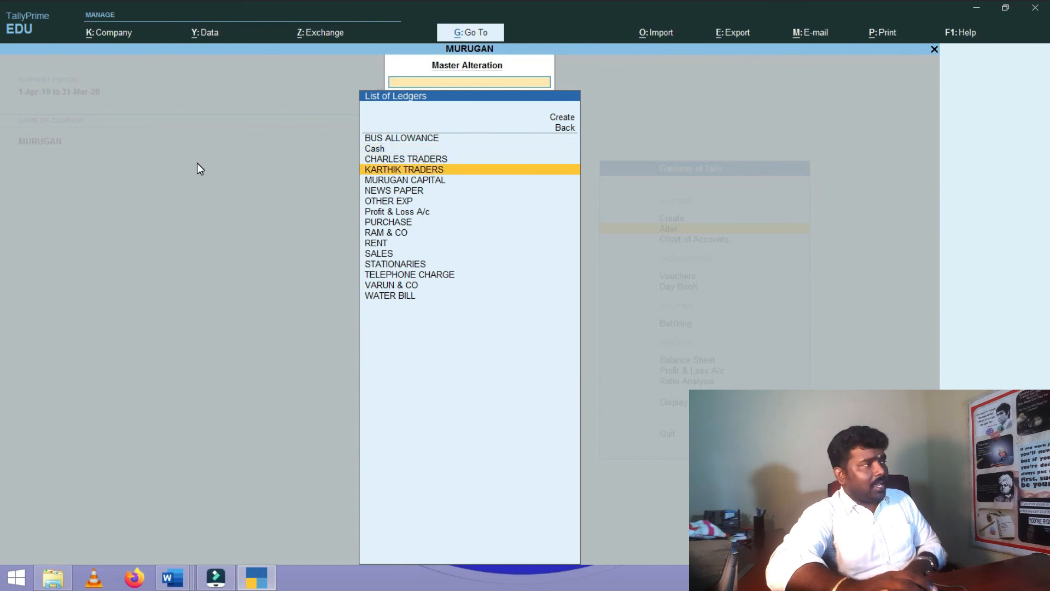
key(Down)
key(Down)
key(Down)
key(Down)
key(Down)
key(Down)
key(Down)
key(Down)
key(Down)
key(Down)
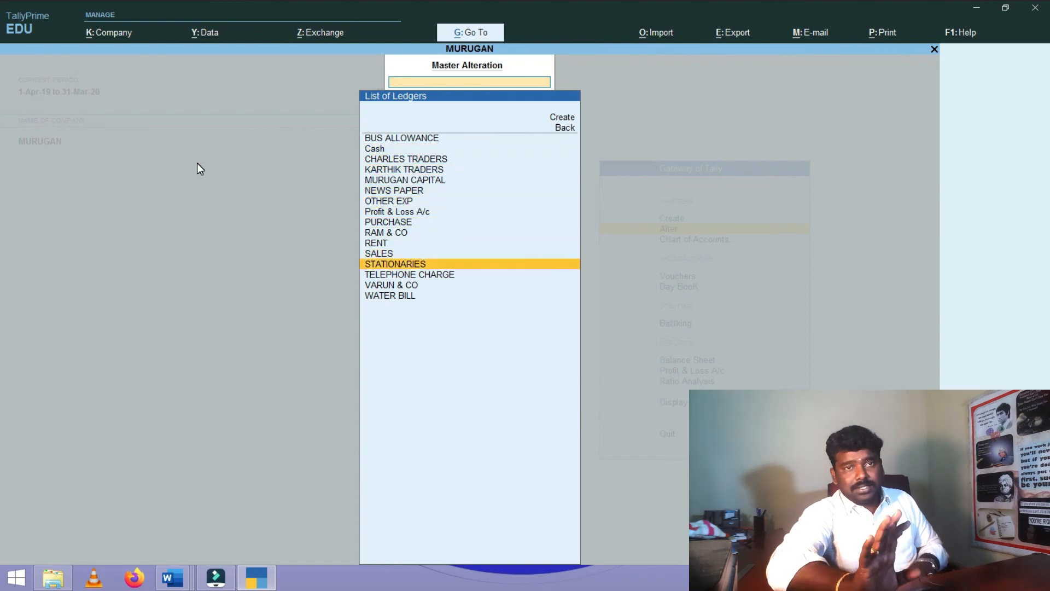
key(Up)
key(Up)
key(Up)
key(Up)
key(Up)
key(Up)
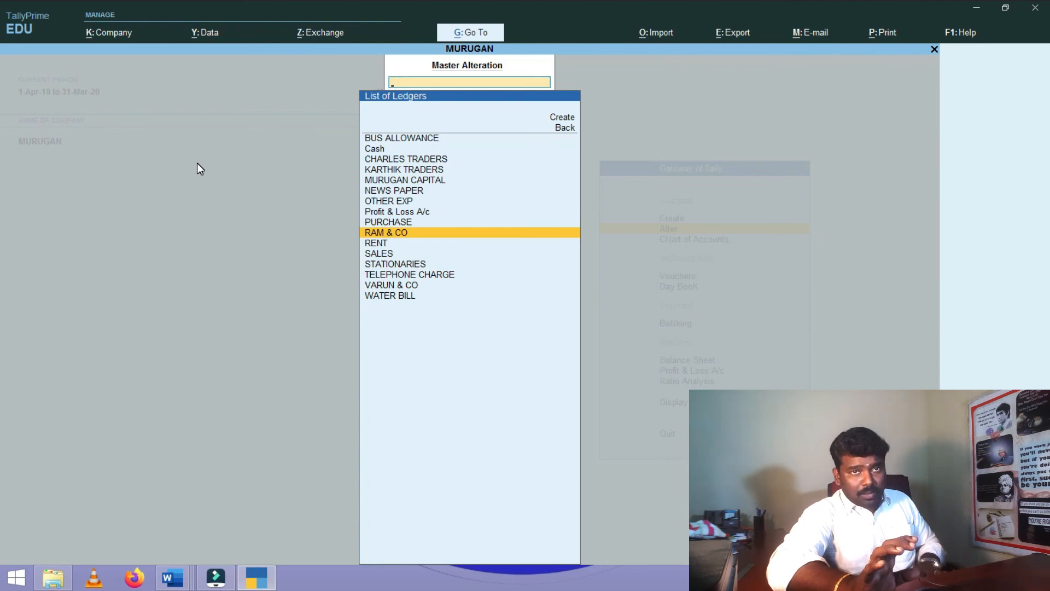
key(Escape)
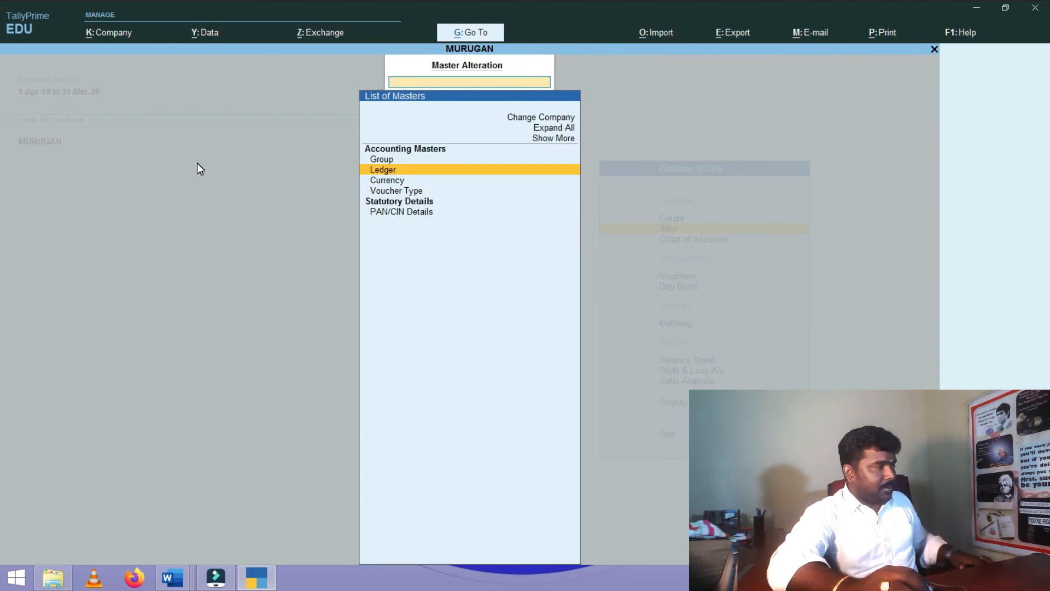
key(Escape)
key(Escape)
key(Escape)
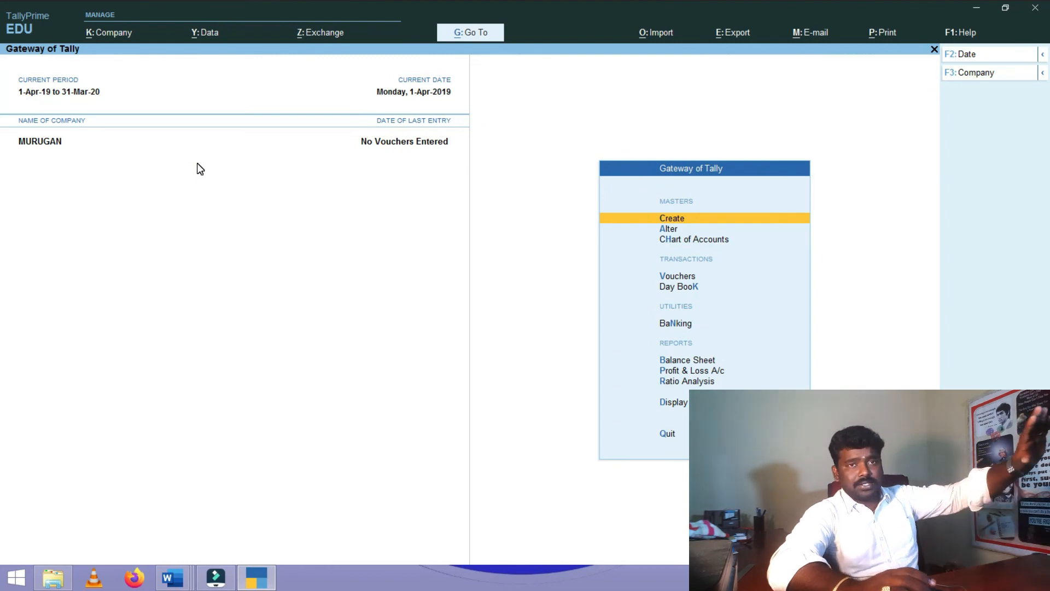
- Minimize TallyPrime, centre the Word ledger sheet, then hide all windows to show the desktop
click(978, 8)
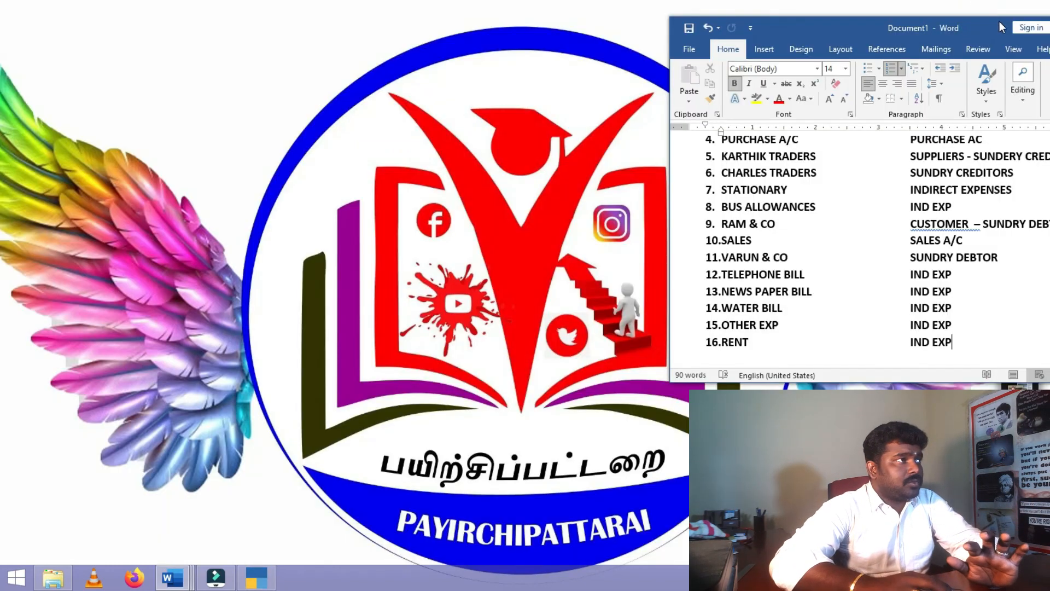
drag(957, 35, 748, 27)
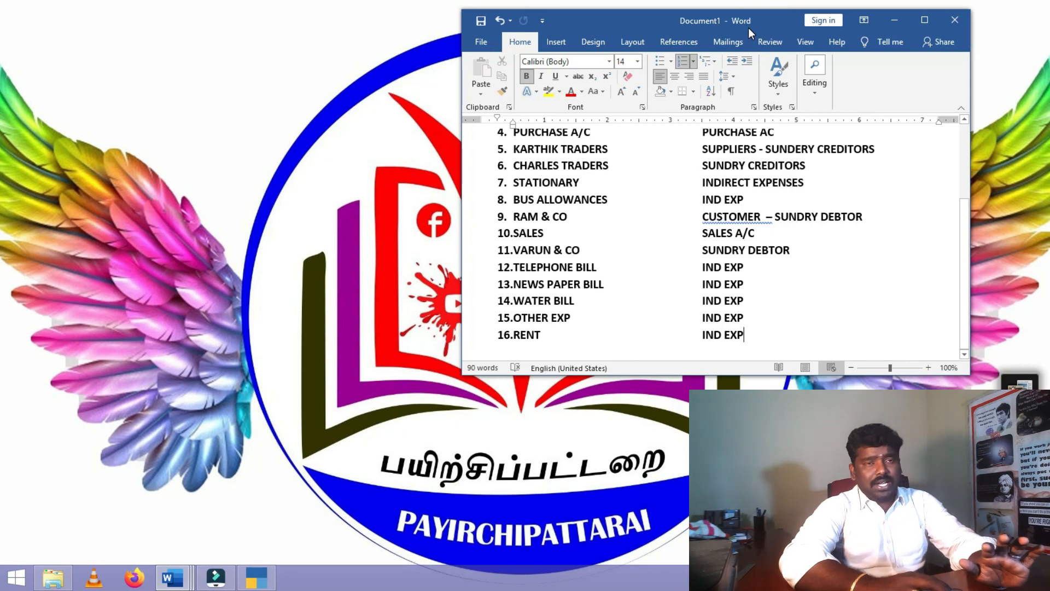
key(super+d)
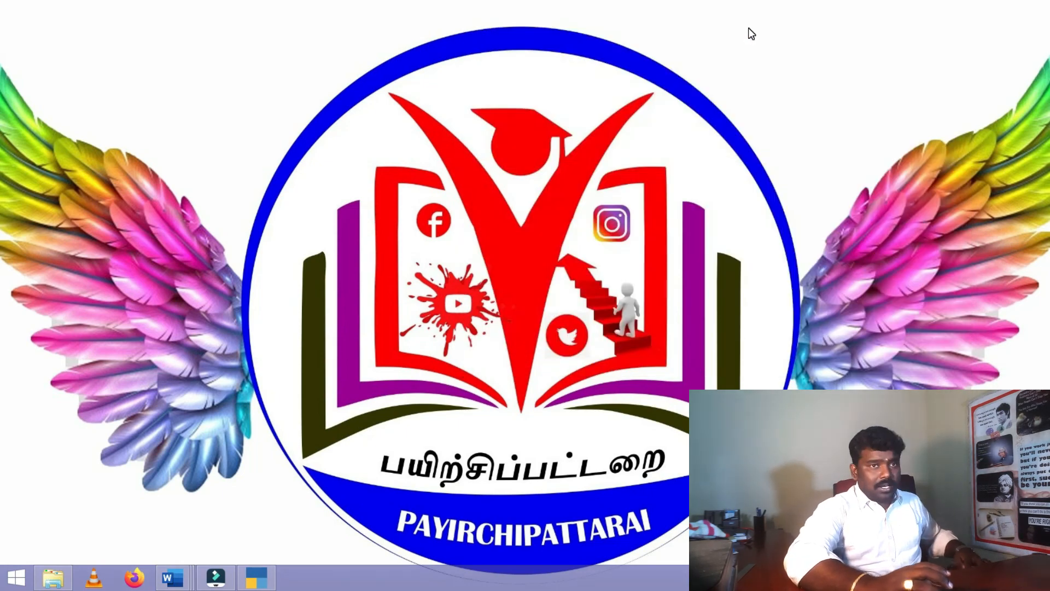